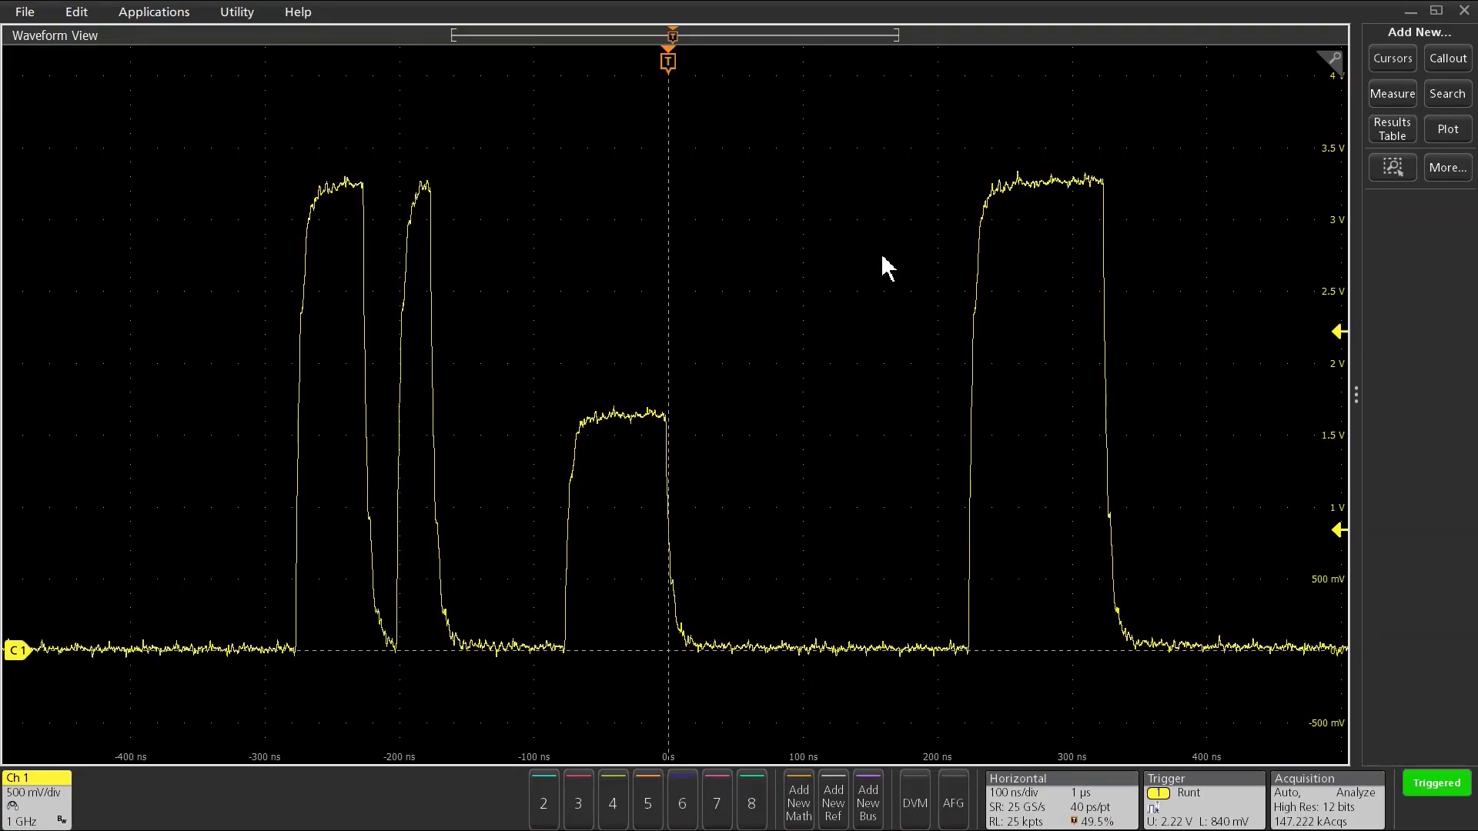
Display the waveform cursors, set cursor A at about -312 ns and B at about 329 ns, and lower their delta readout slightly.
key("c")
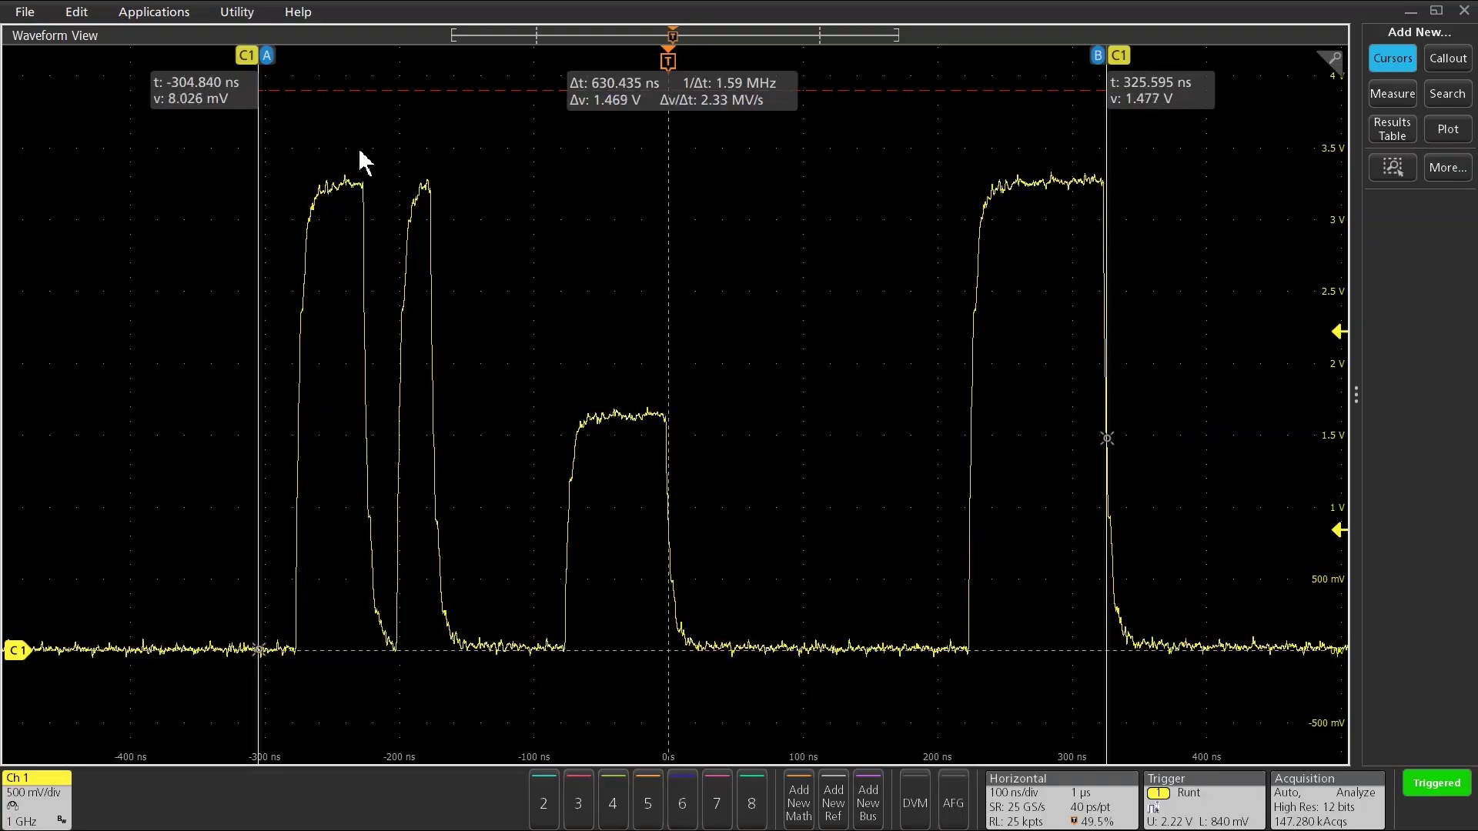
mouse_move(260, 139)
left_mouse_down()
mouse_move(305, 145)
mouse_move(264, 145)
left_mouse_up()
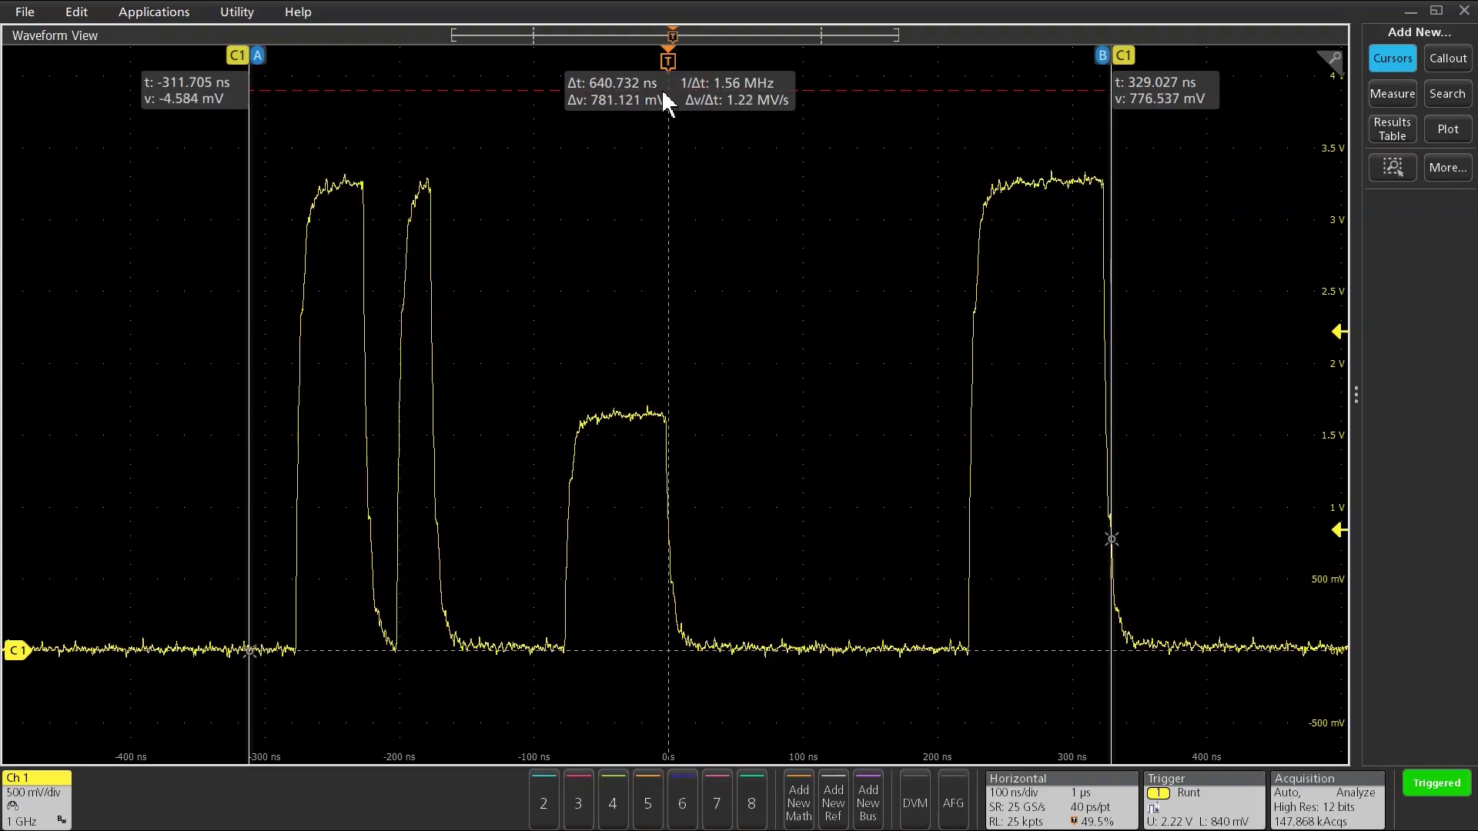
left_click_drag(667, 100, 688, 124)
Change the cursor readout location to Badge, then return it to Graticule in the cursor settings.
double_click(680, 118)
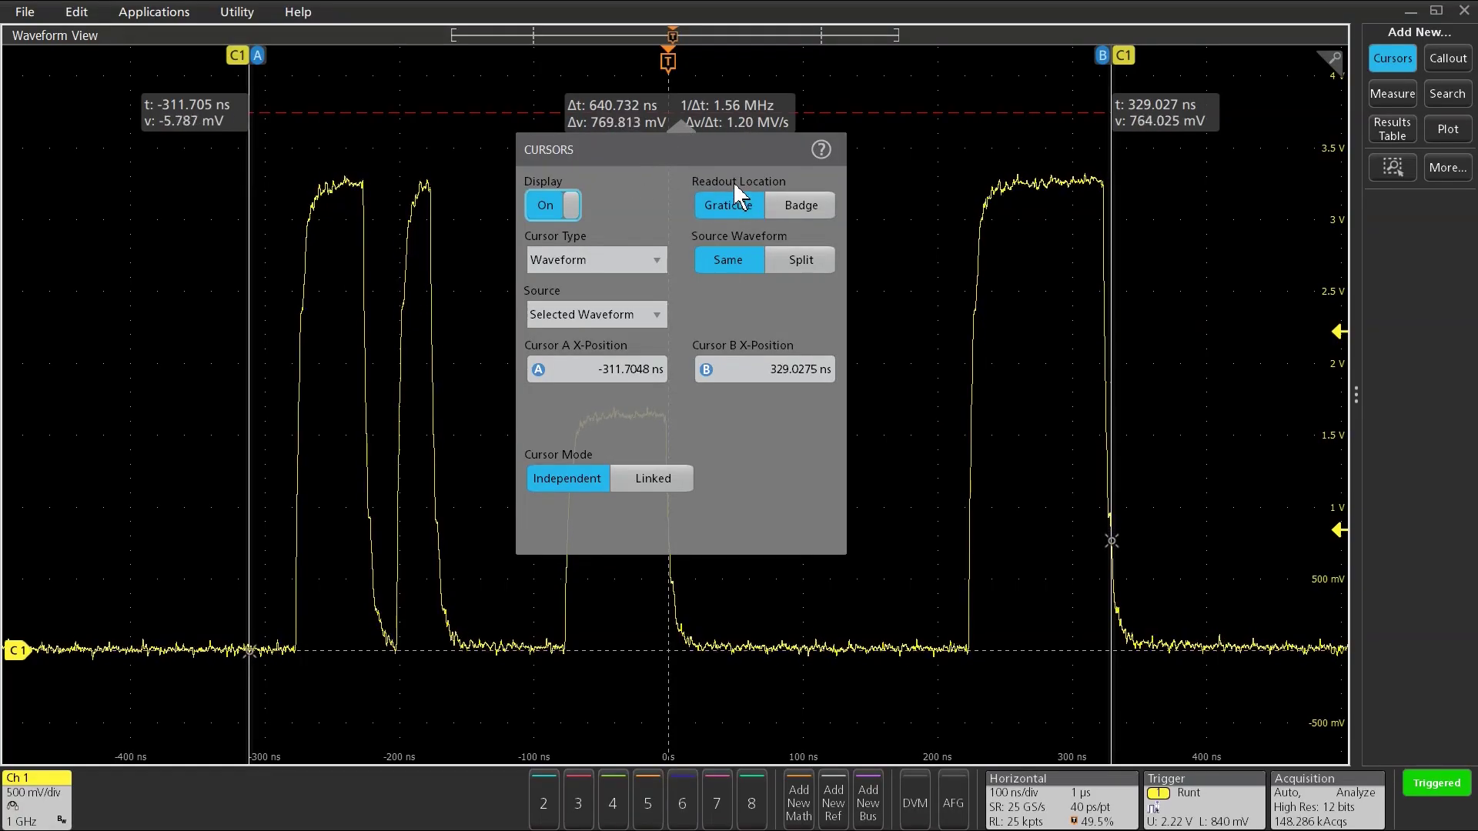
left_click(793, 205)
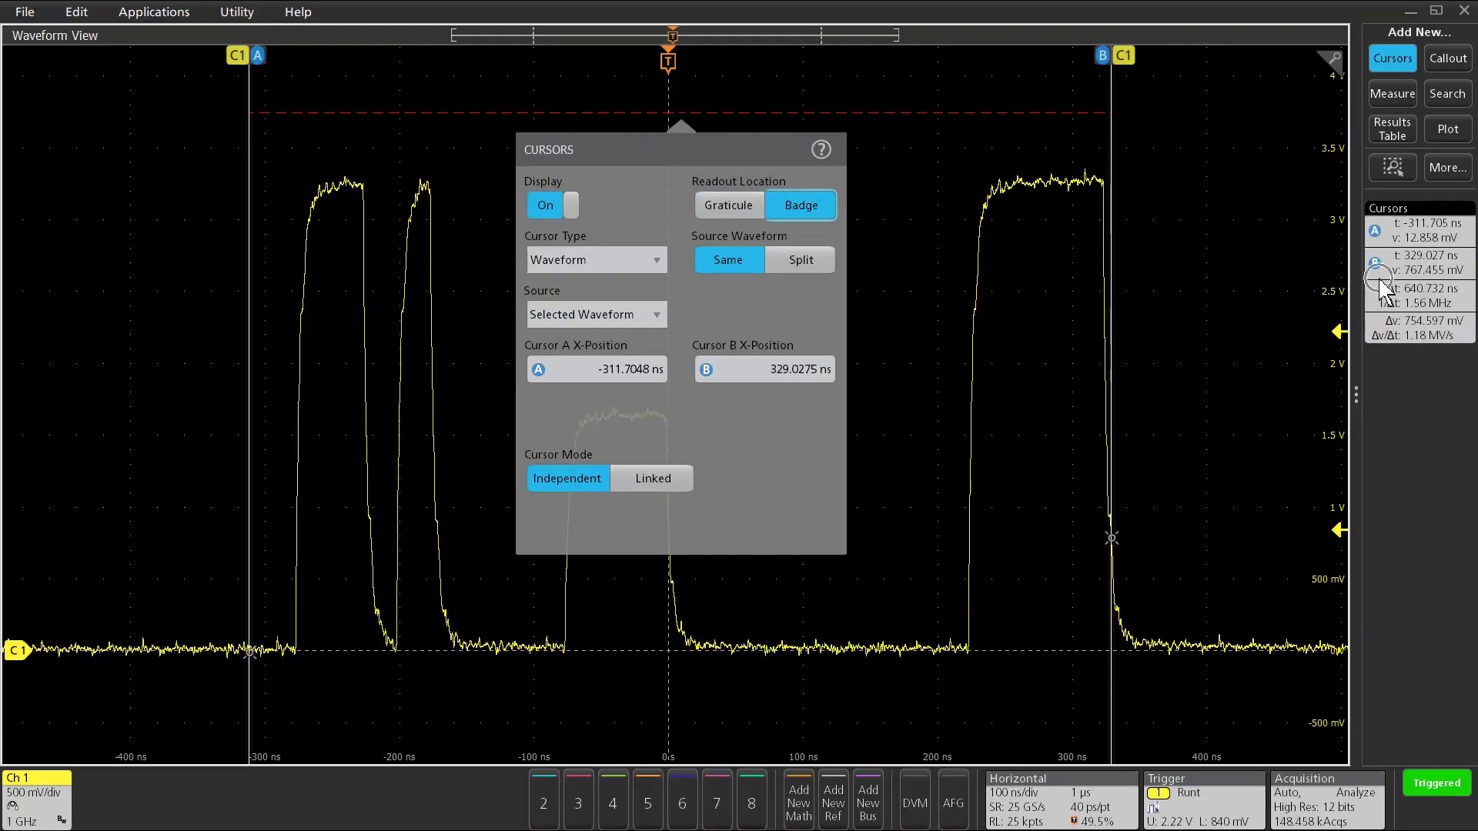
left_click(729, 204)
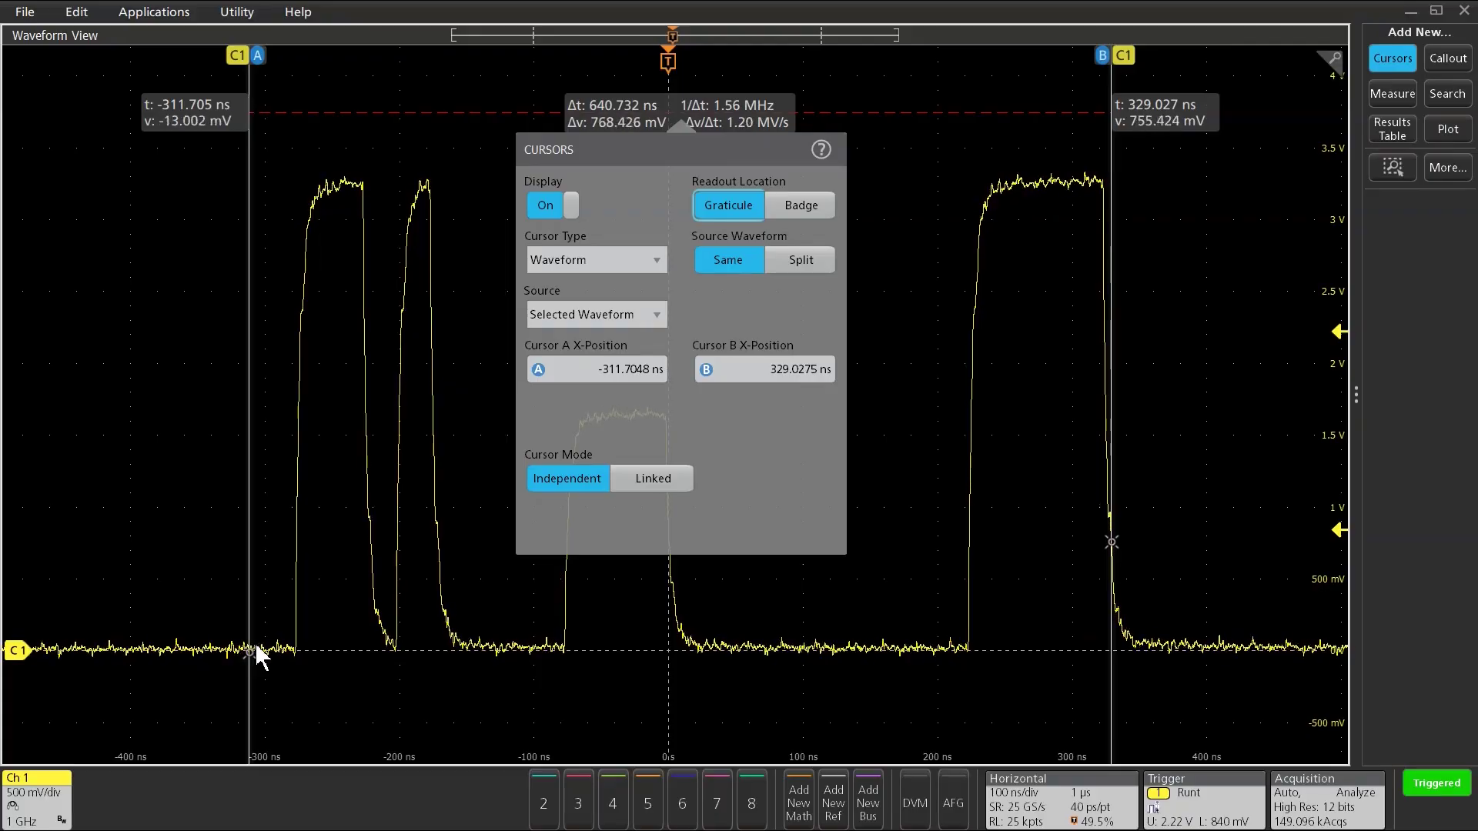
Change the cursor type to V Bars and then to H Bars.
left_click(654, 265)
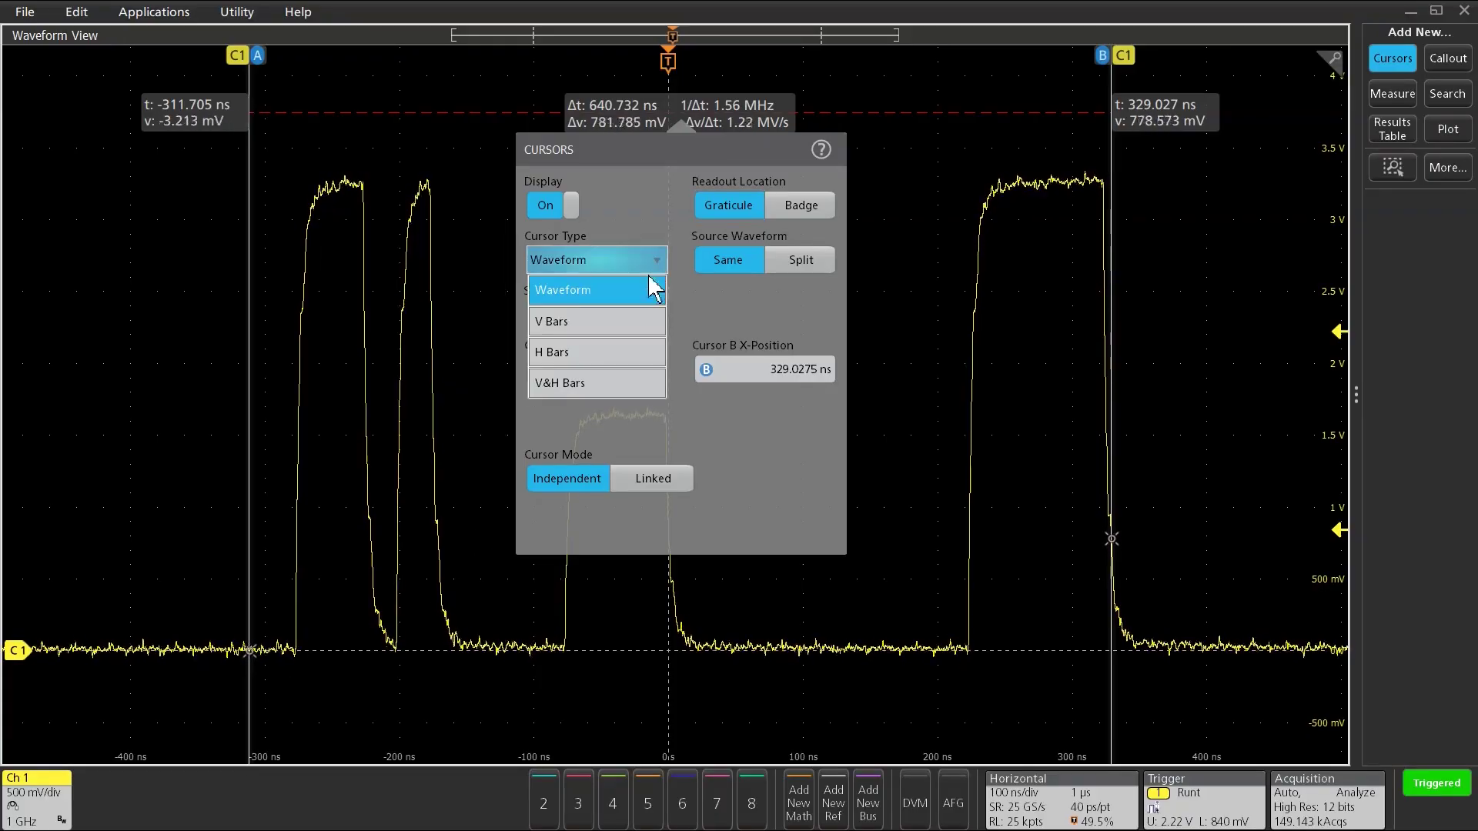
left_click(644, 322)
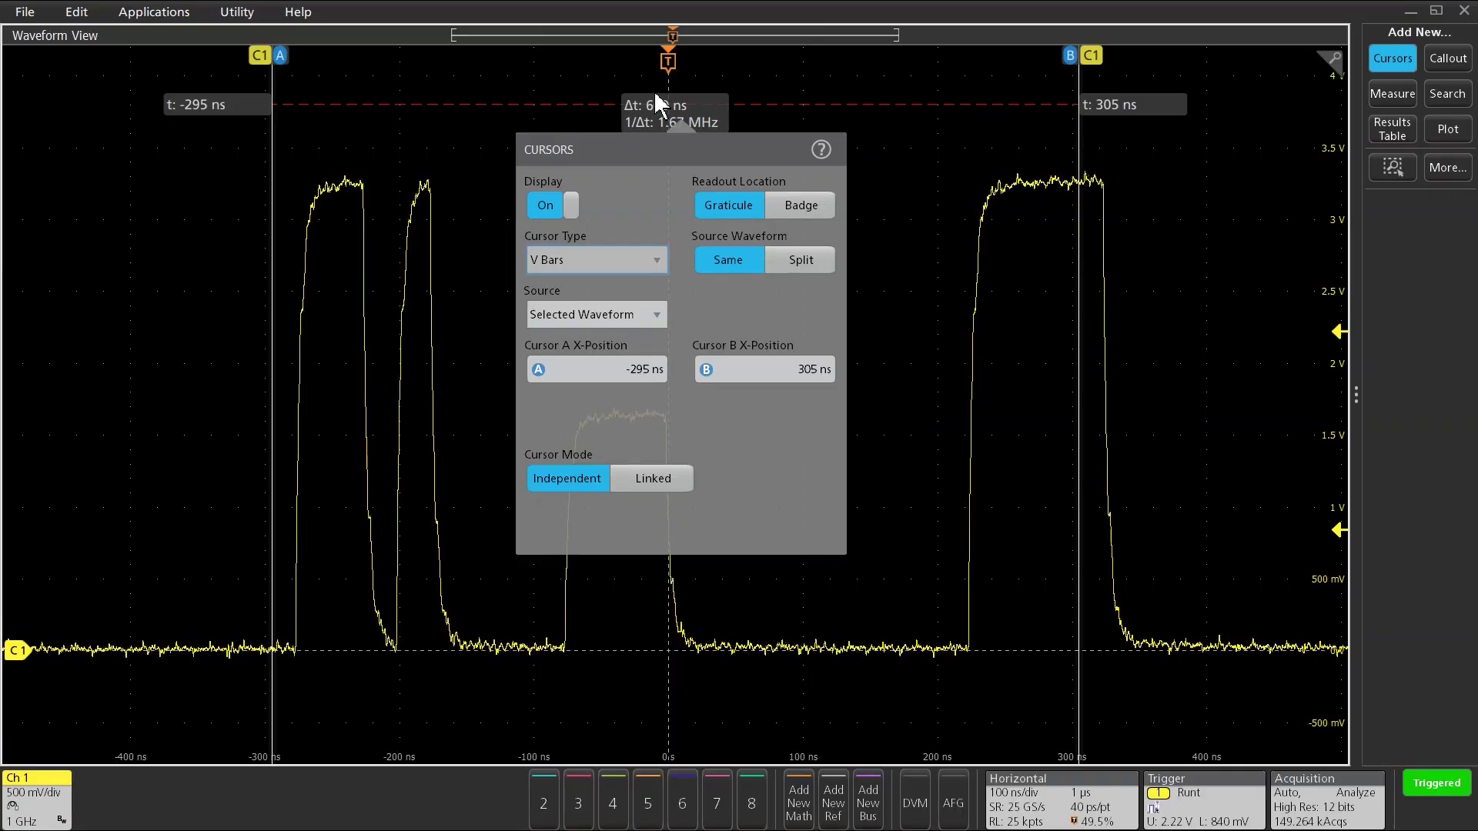
left_click(654, 262)
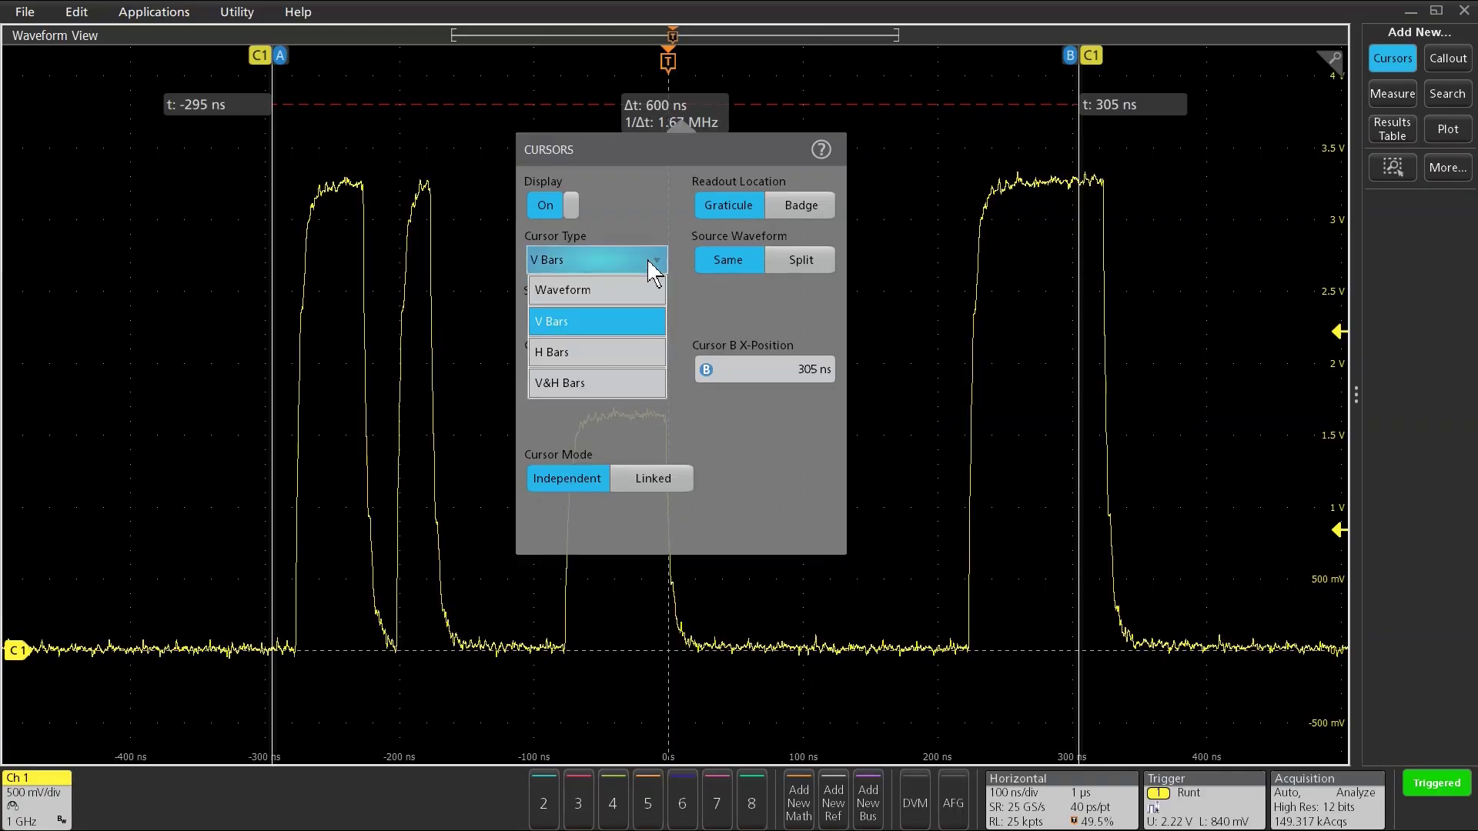
left_click(629, 354)
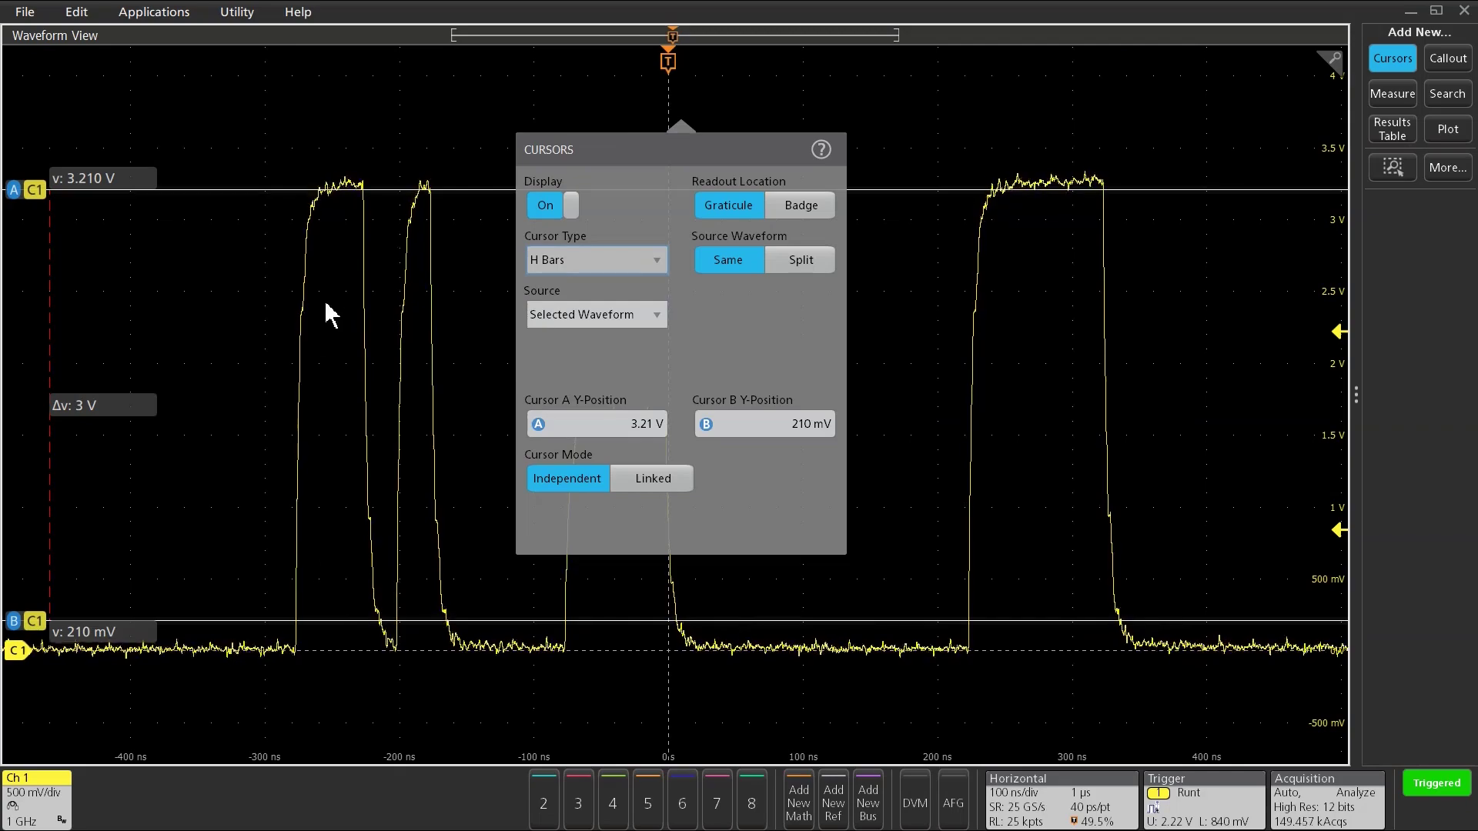
Set the cursor type to V&H Bars and raise horizontal bar A to about 3.24 V.
left_click(608, 260)
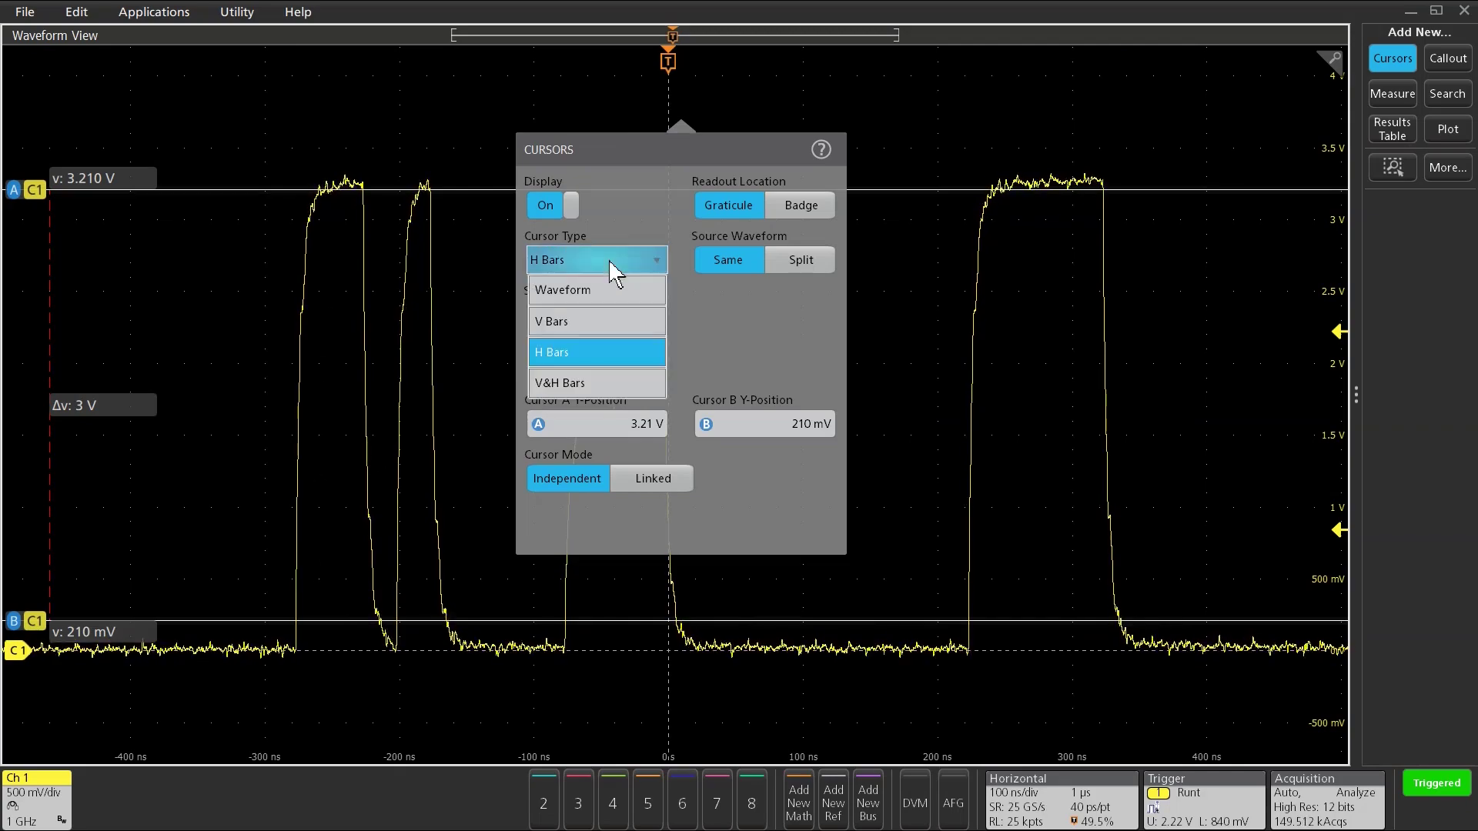
left_click(608, 382)
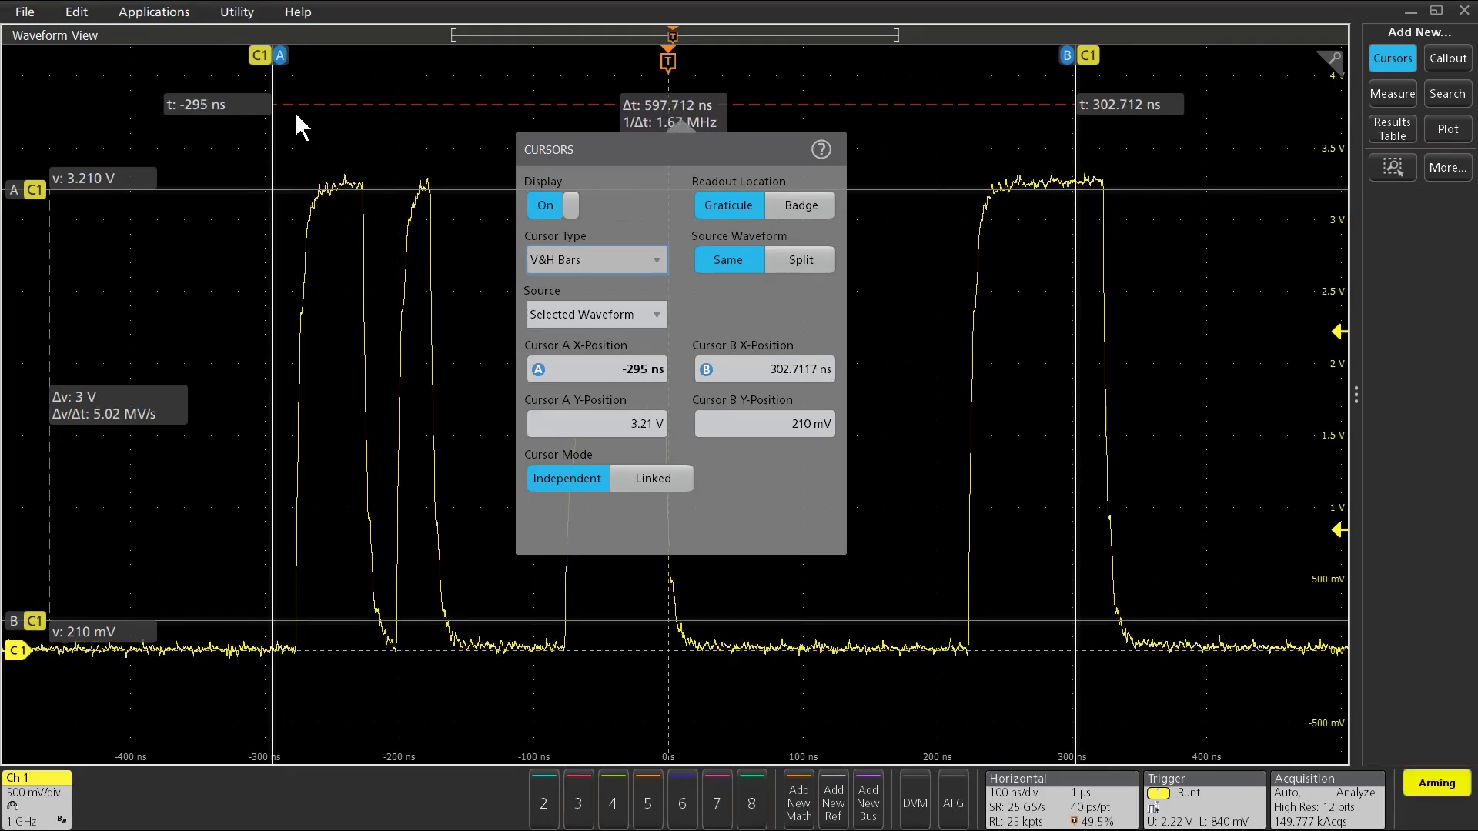
left_click(94, 187)
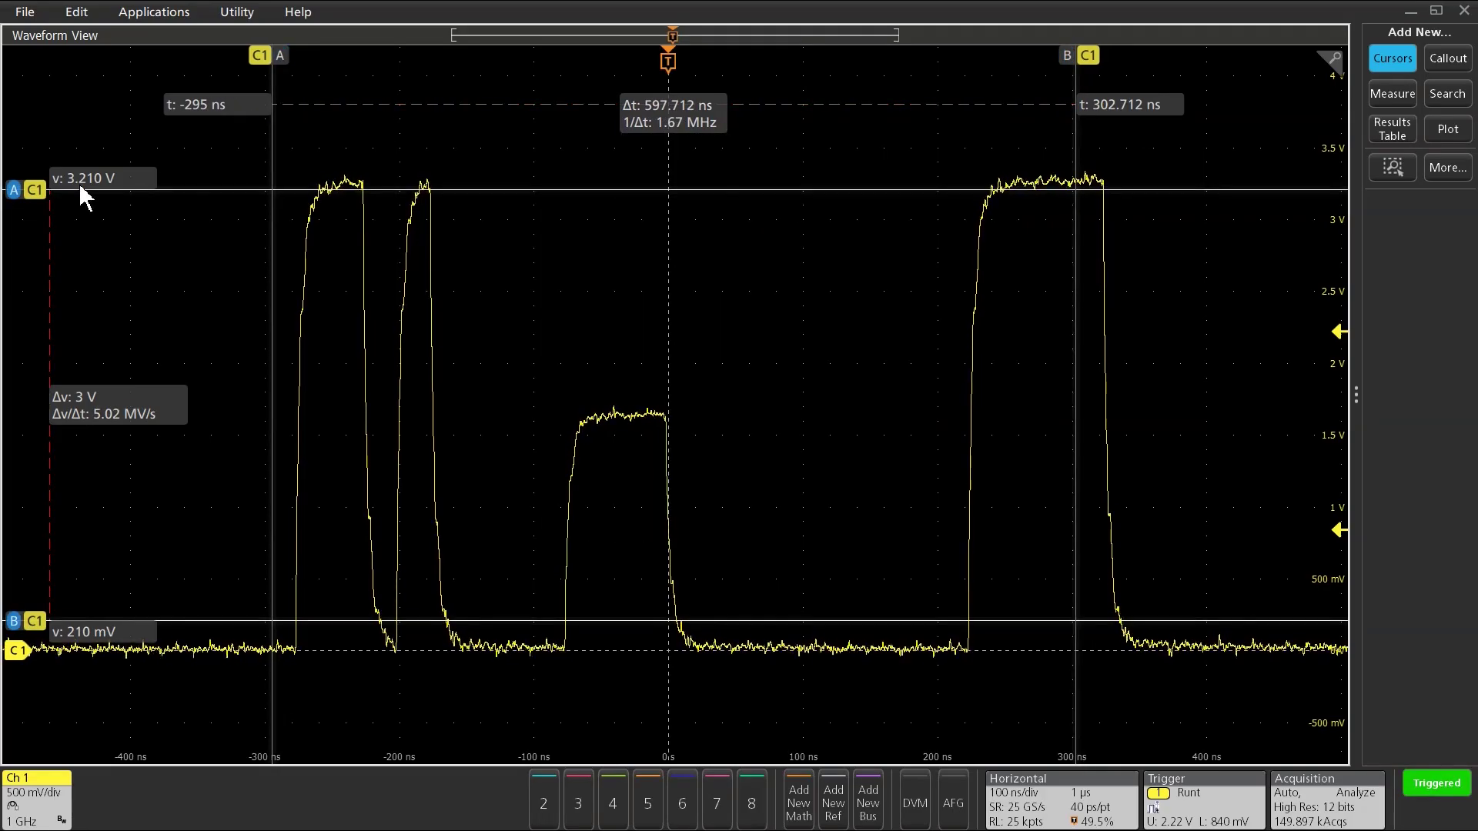
left_click(80, 187)
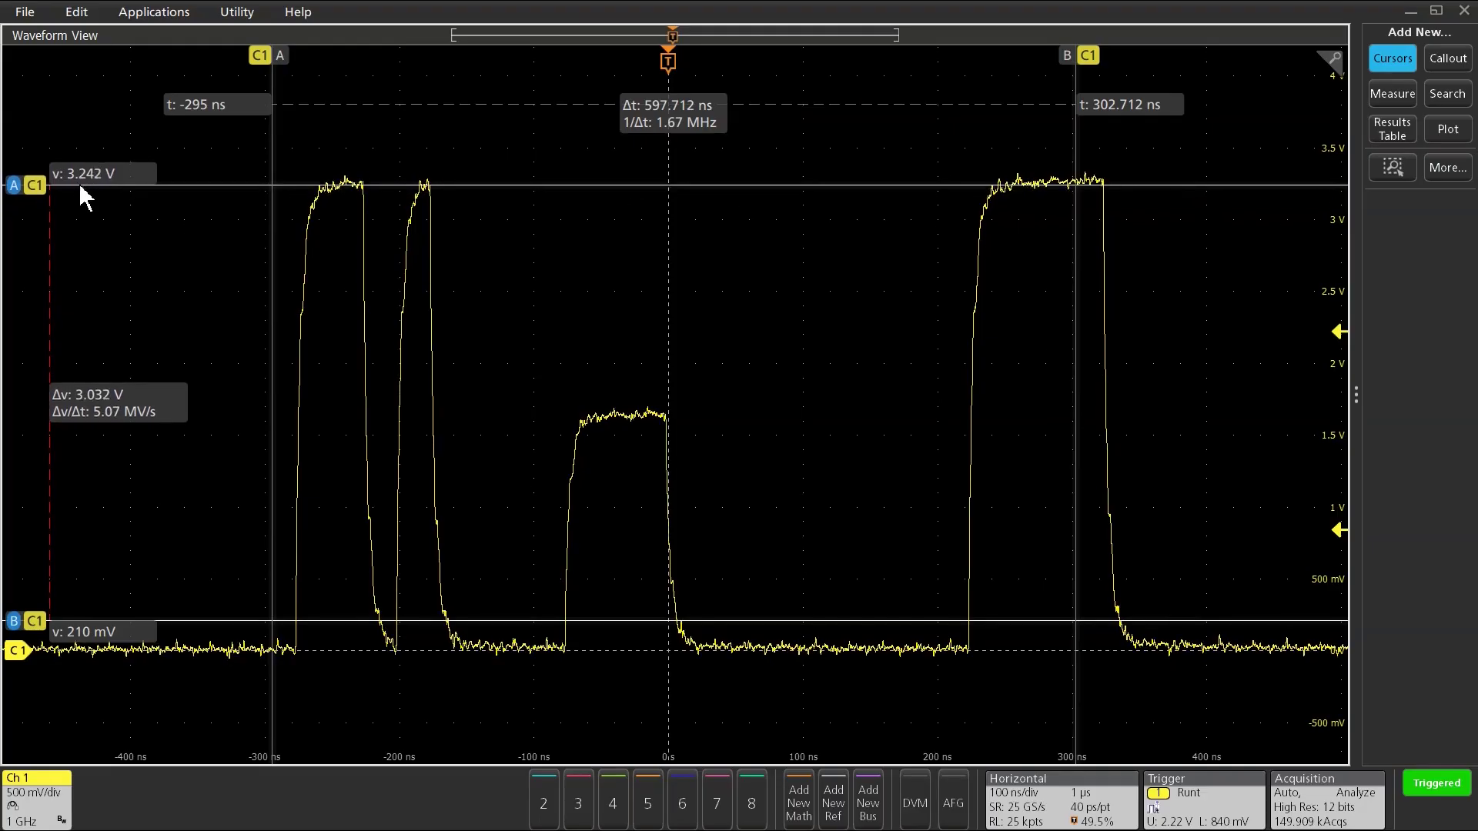
Reopen the cursor settings and return the cursor type to Waveform.
double_click(656, 125)
left_click(601, 257)
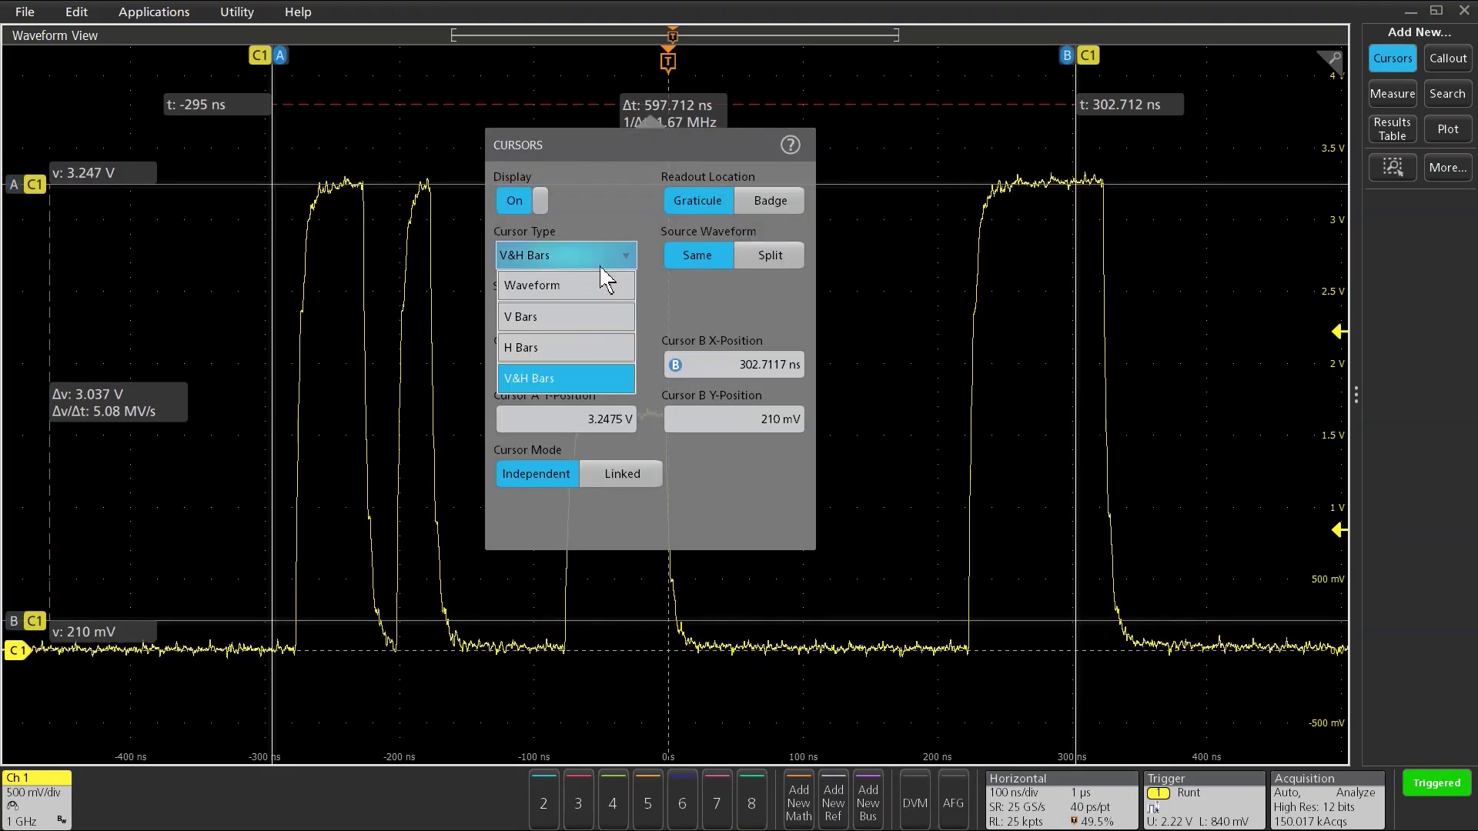
left_click(604, 286)
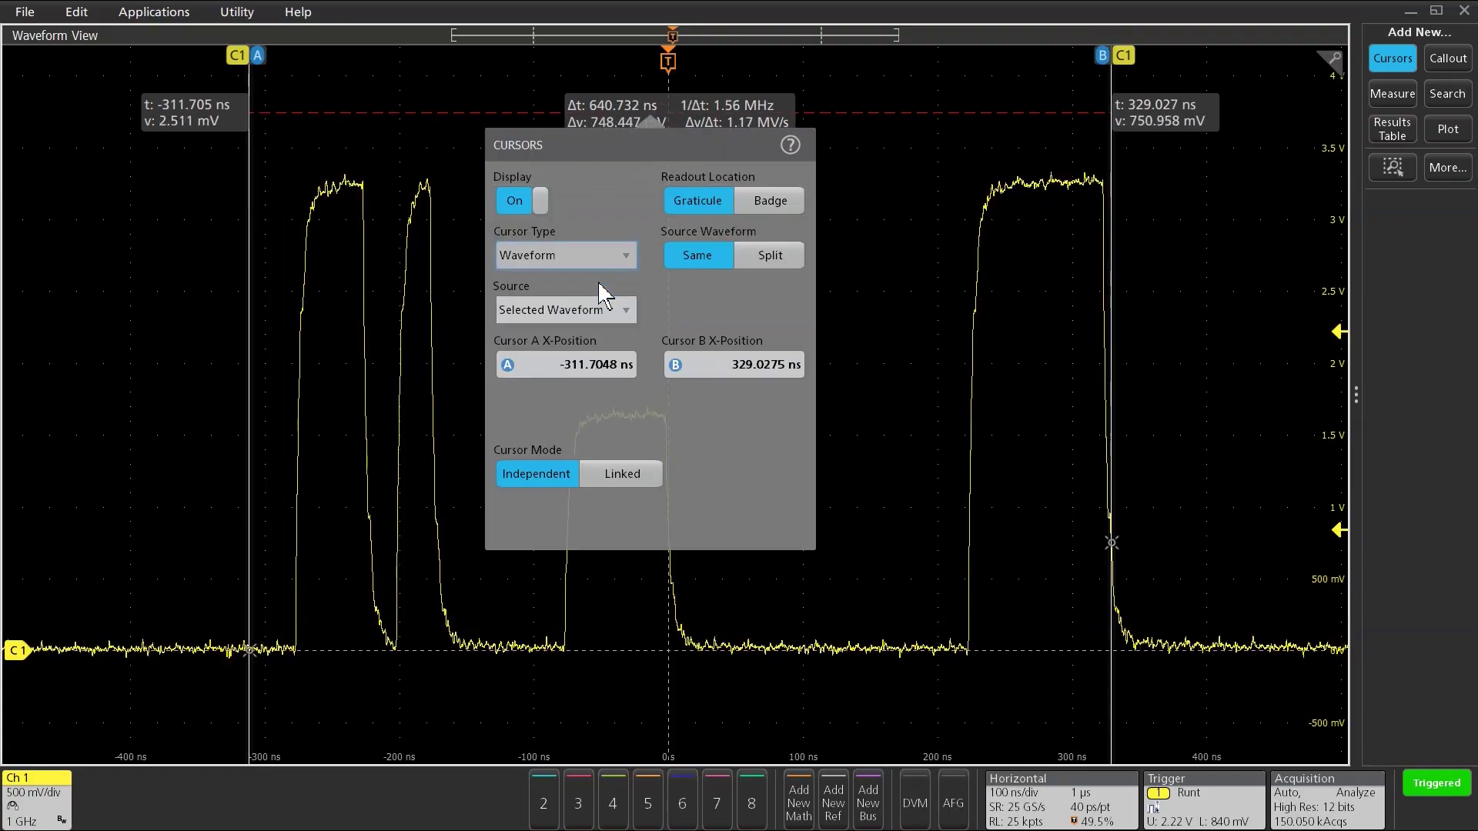
Try the Linked cursor mode and return to the Independent mode.
left_click(555, 481)
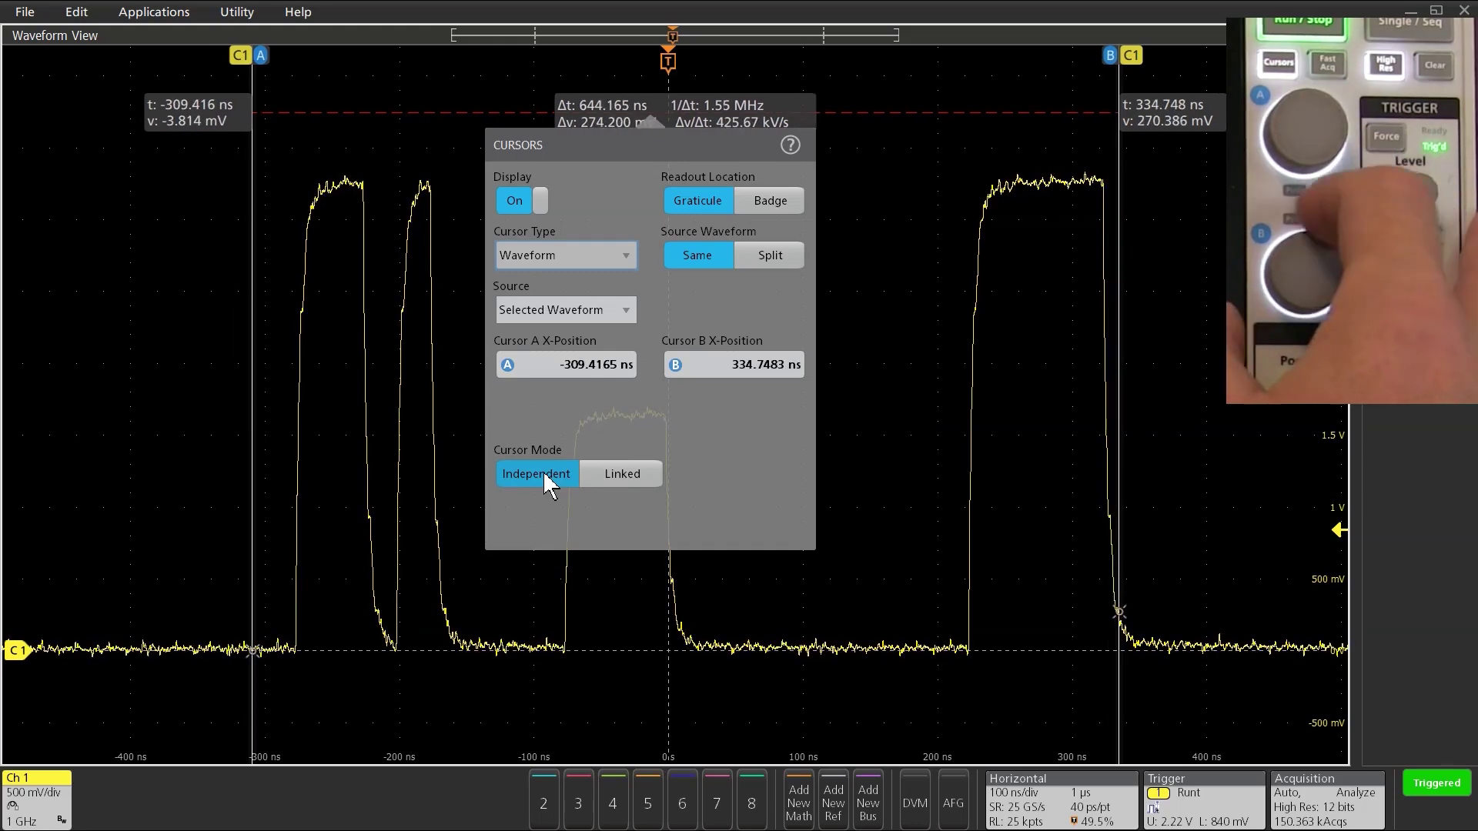
left_click(619, 473)
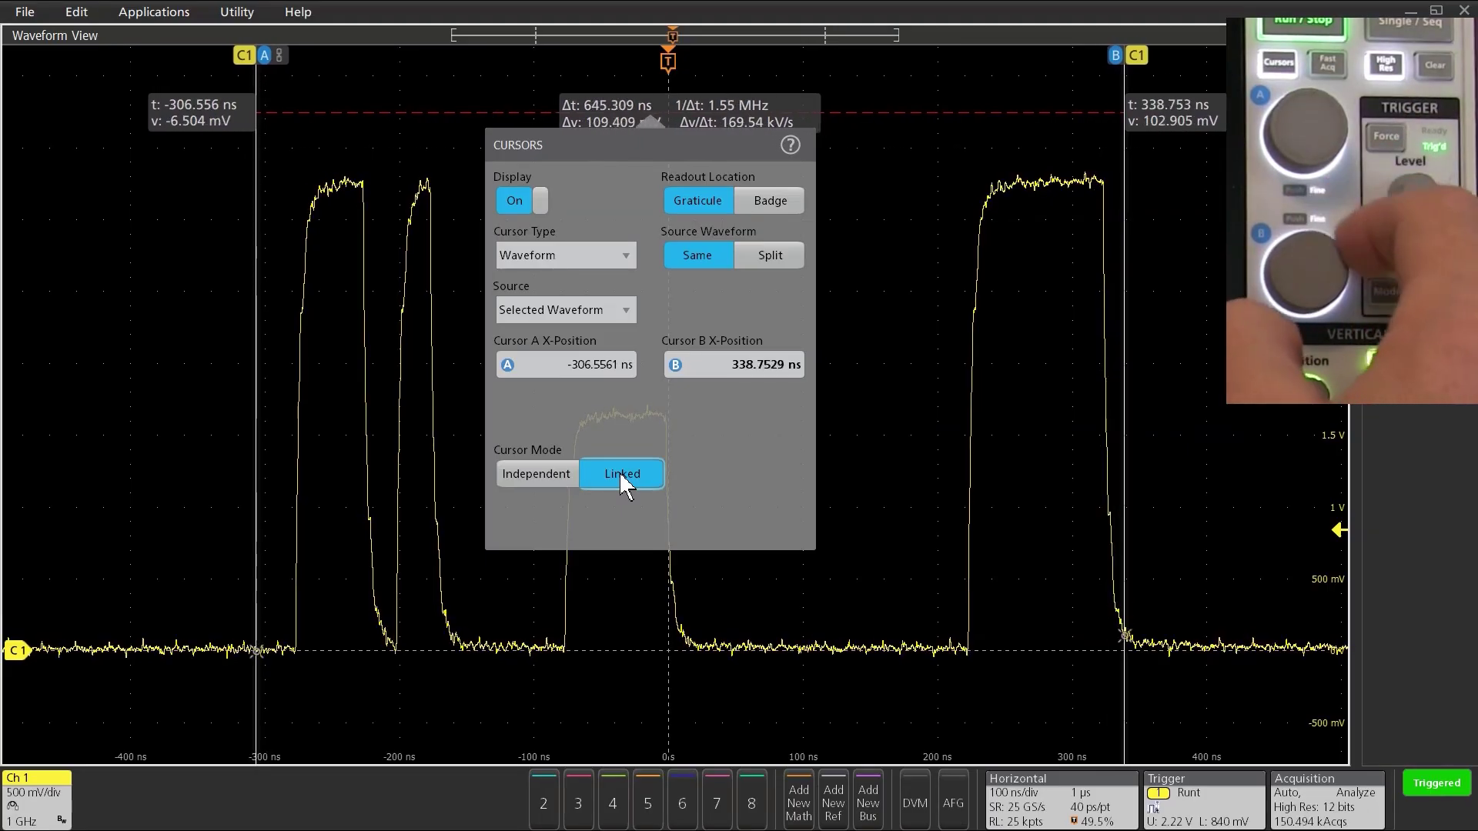
left_click(567, 481)
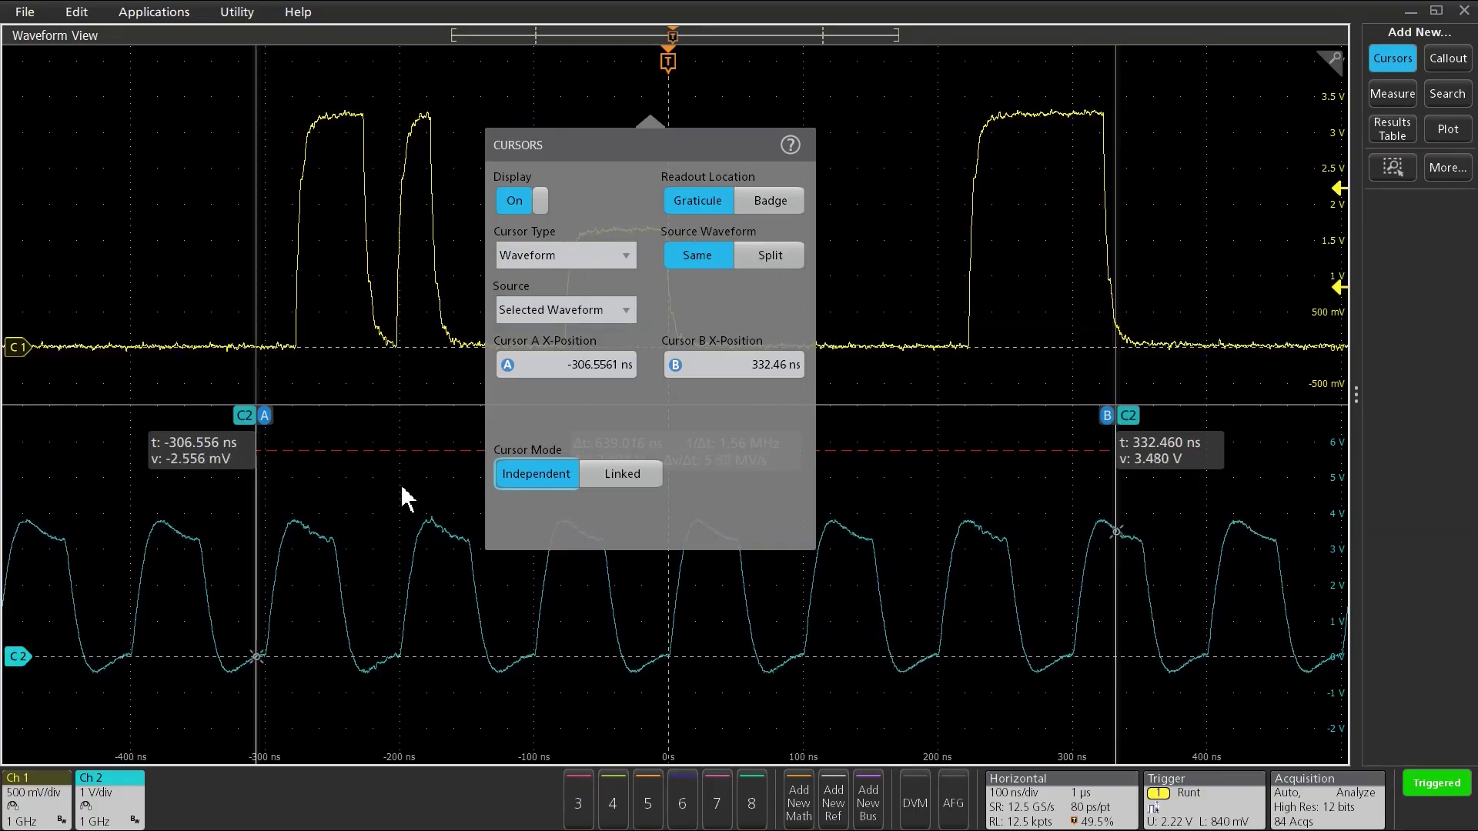
Switch the cursors between the Ch 1 and Ch 2 waveforms by selecting each slice, ending on Ch 1.
left_click(382, 283)
left_click(371, 473)
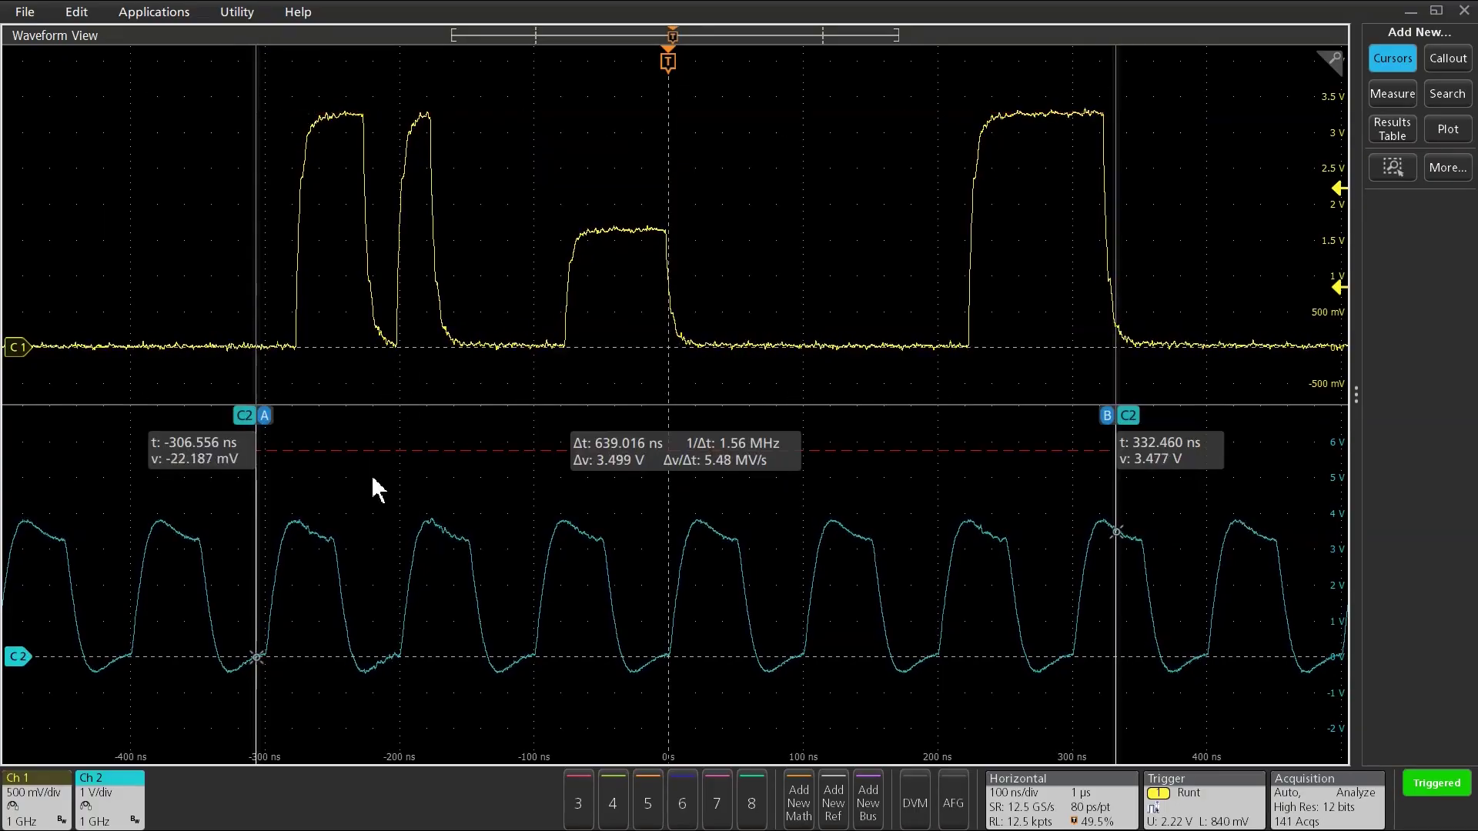
left_click(407, 243)
left_click(394, 499)
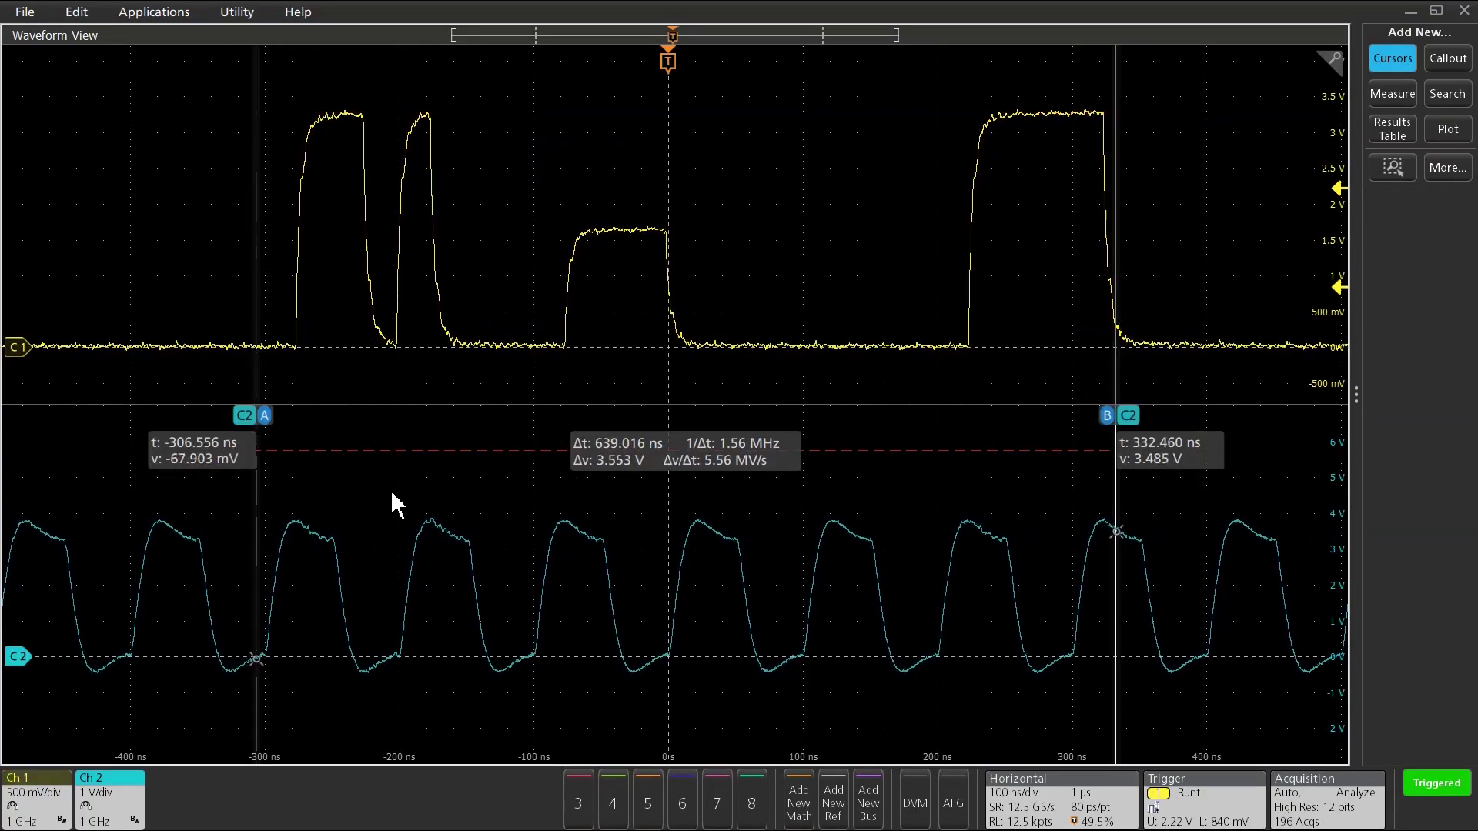
left_click(439, 287)
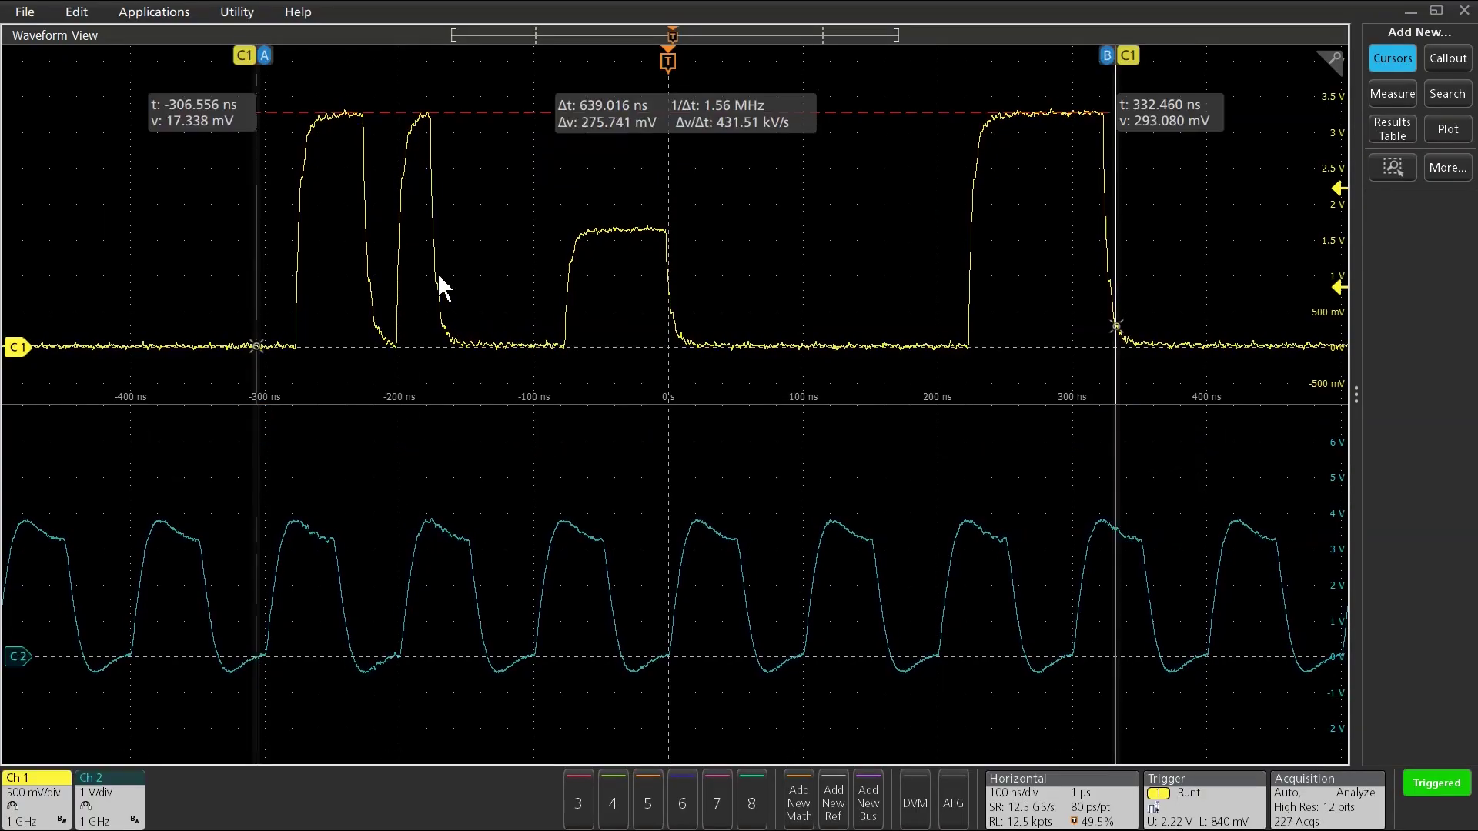
Set the cursor source to Ch 2 and then to ALL, and close the cursor settings.
double_click(672, 122)
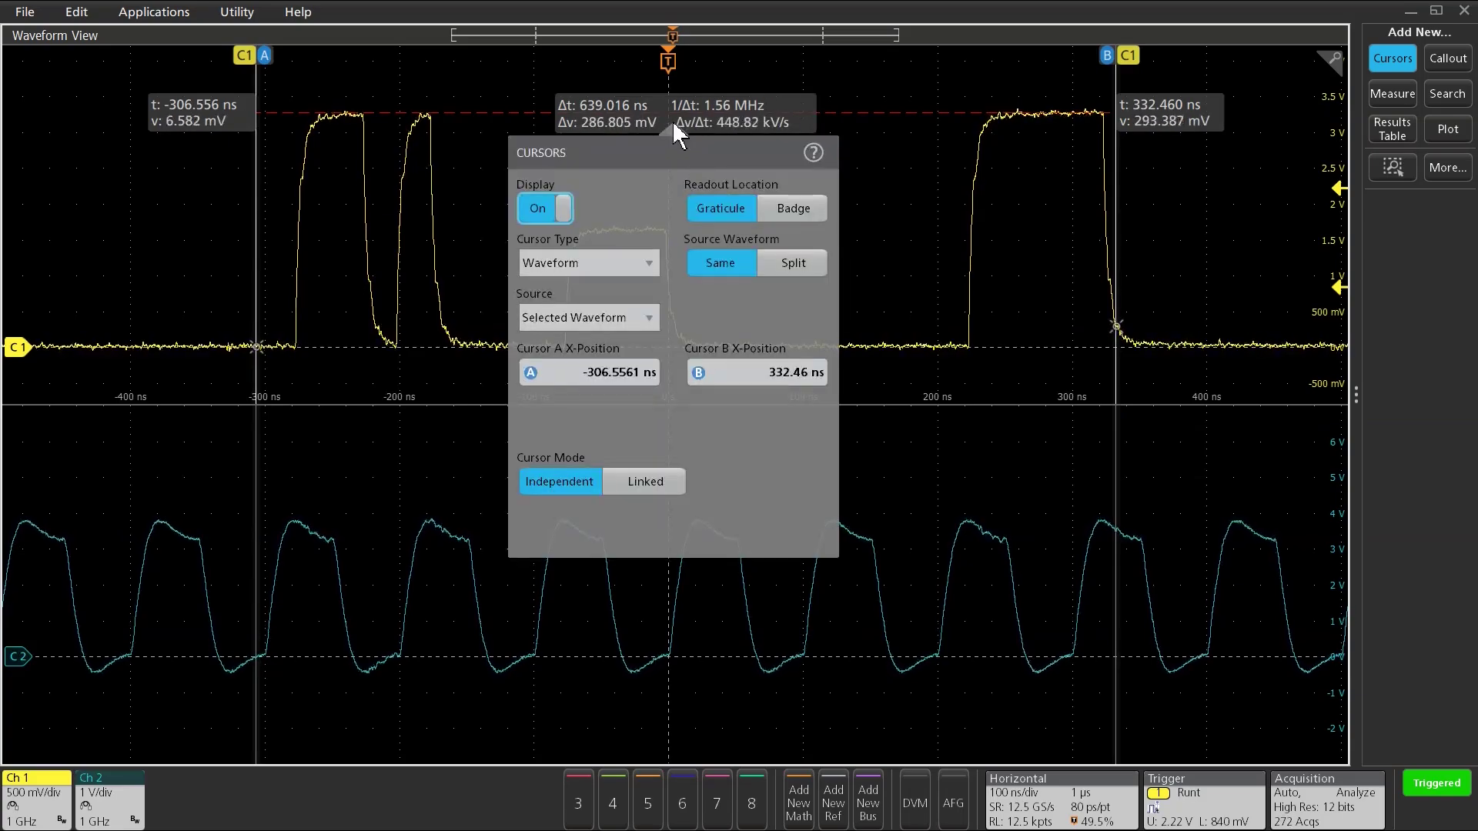
left_click(648, 319)
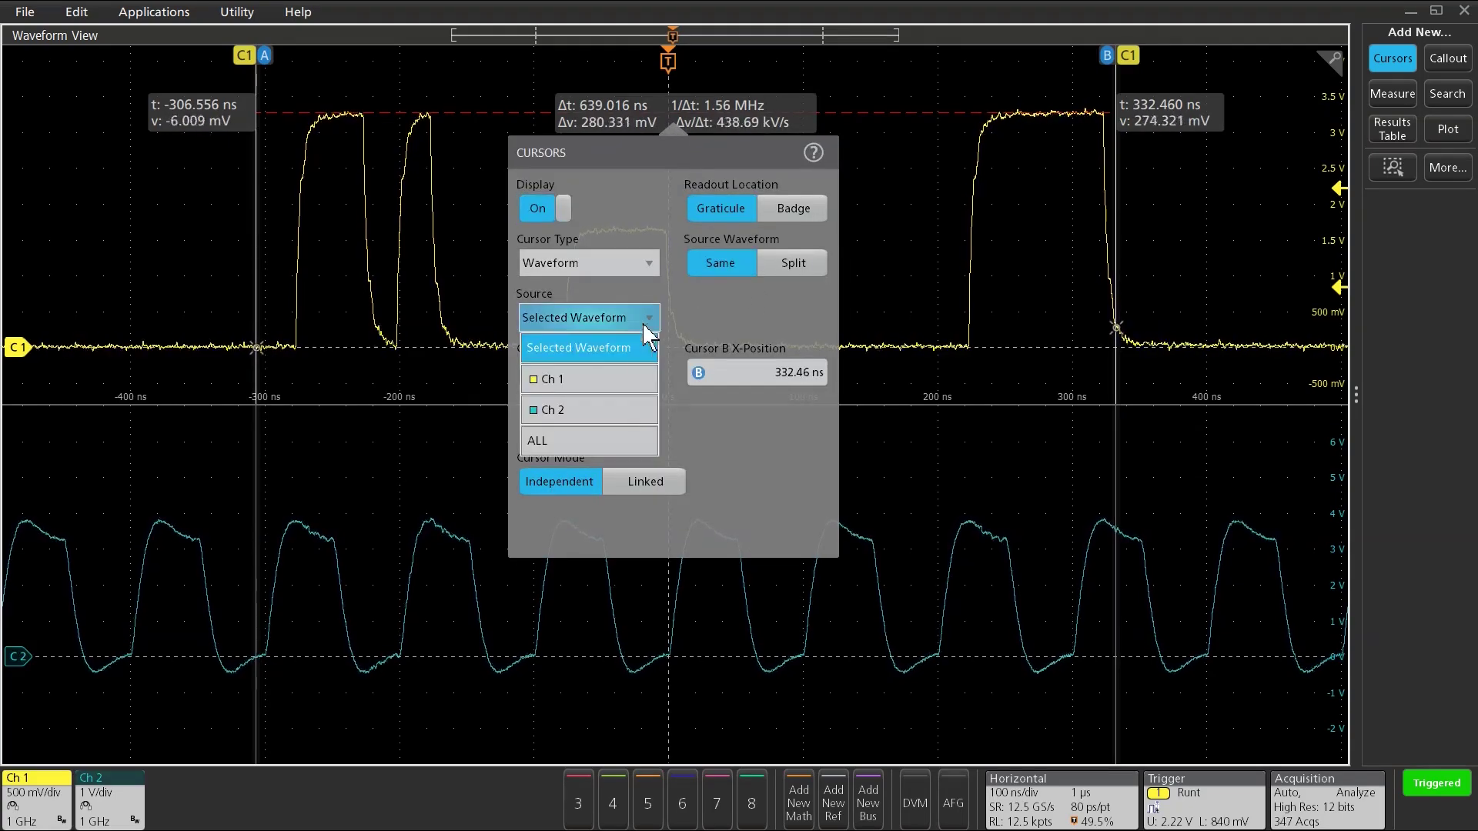
left_click(612, 409)
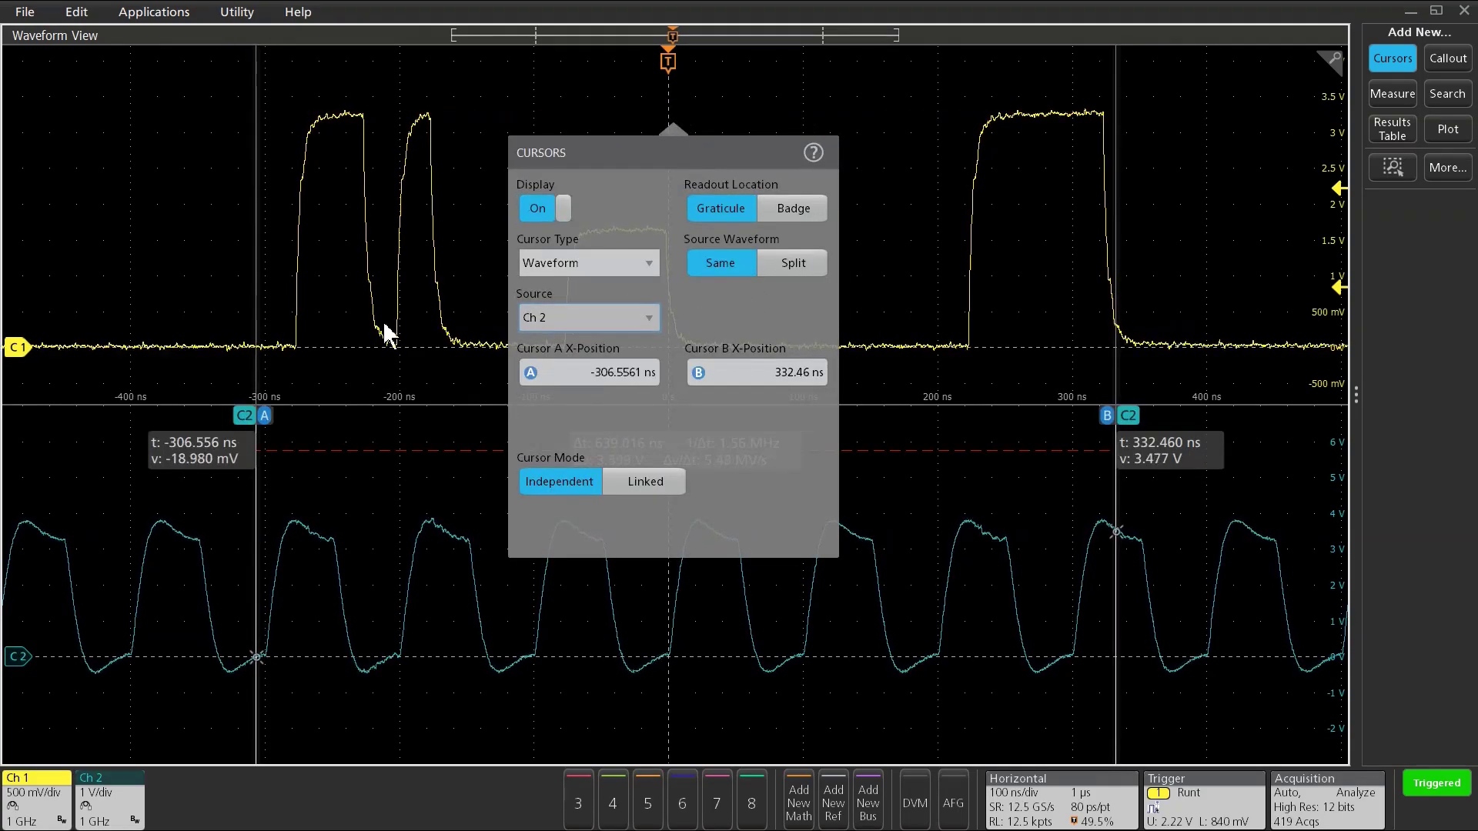
left_click(617, 317)
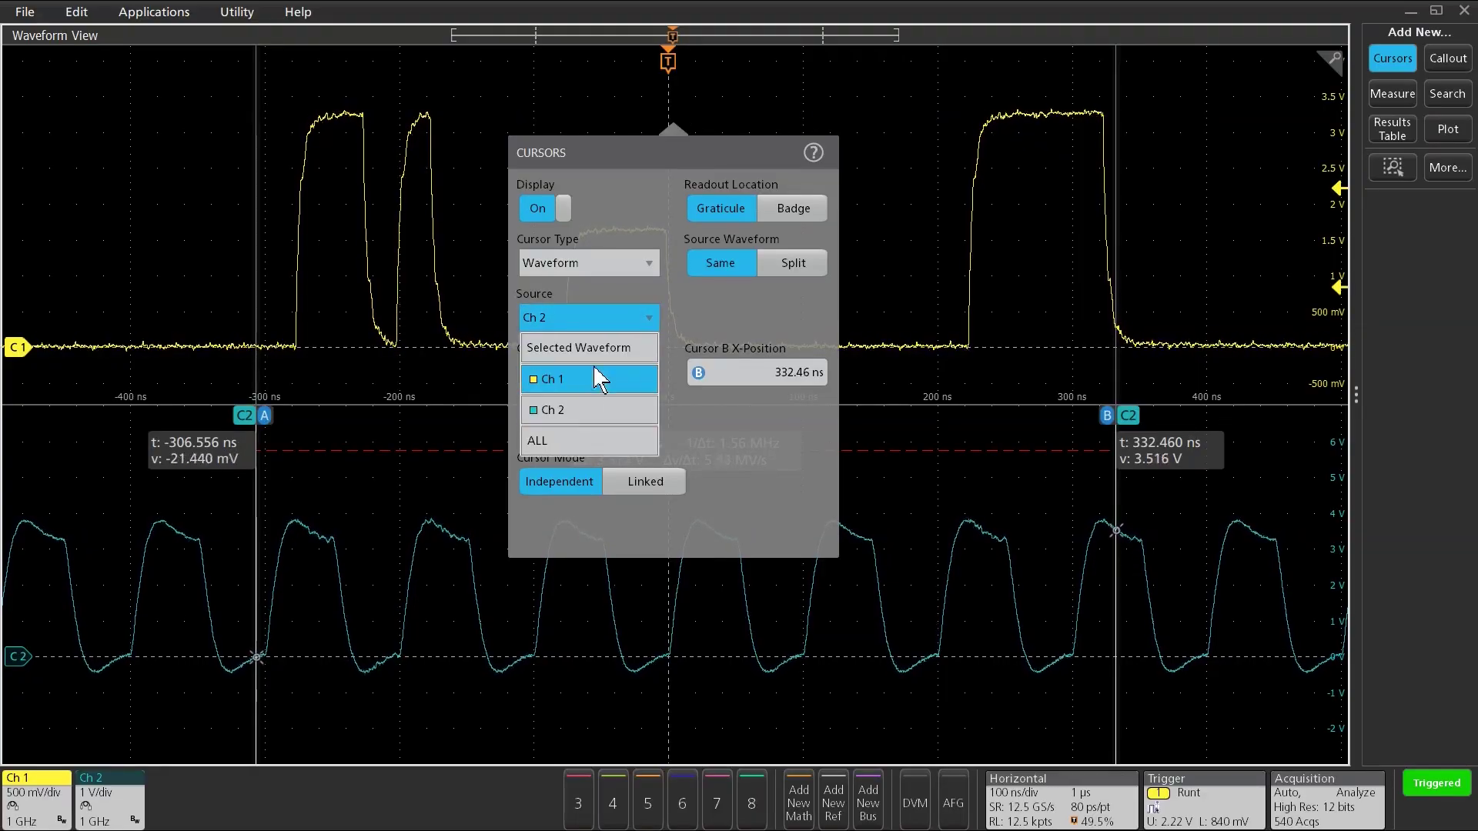
left_click(580, 440)
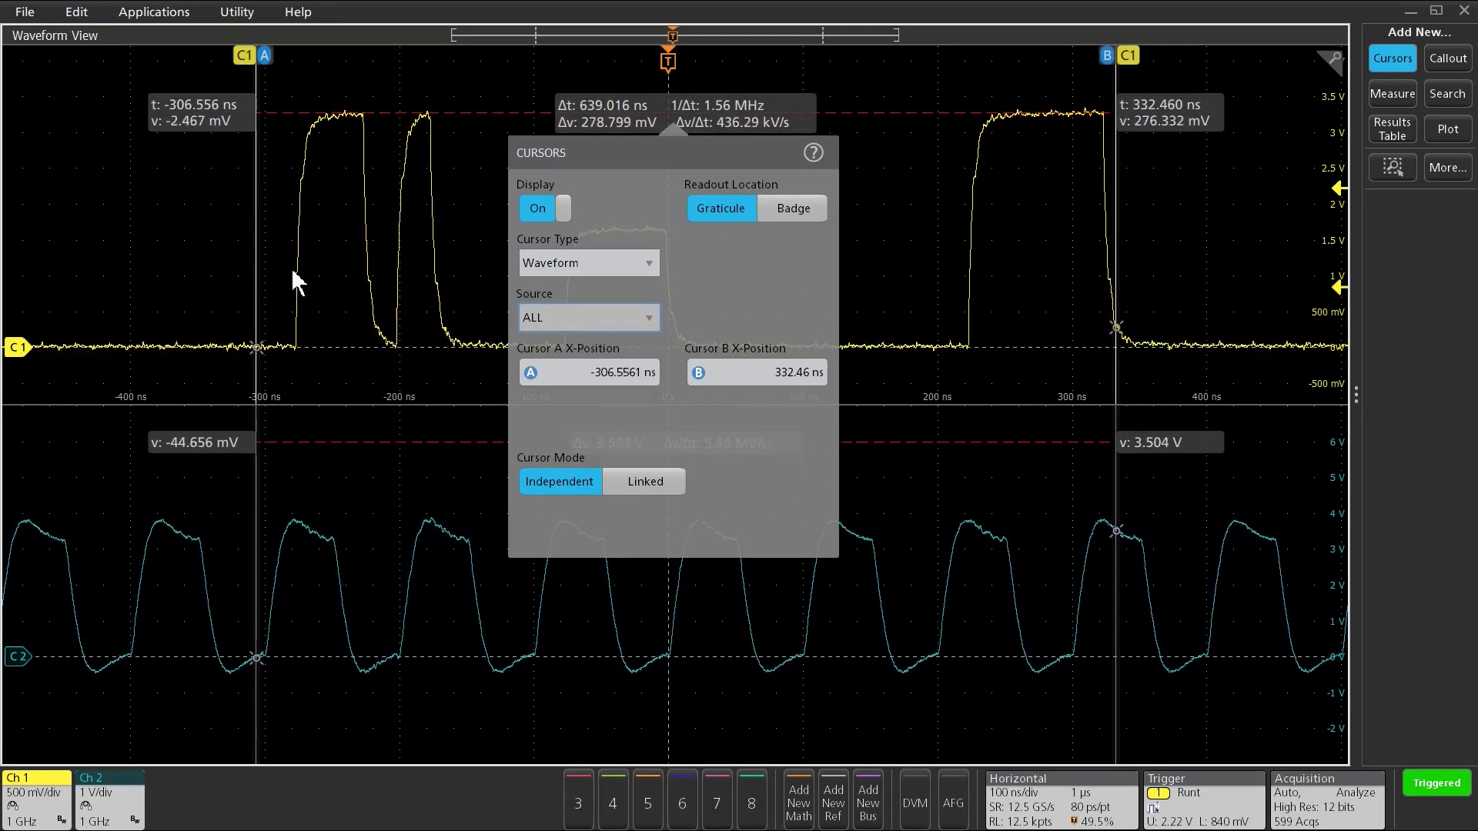
left_click(353, 478)
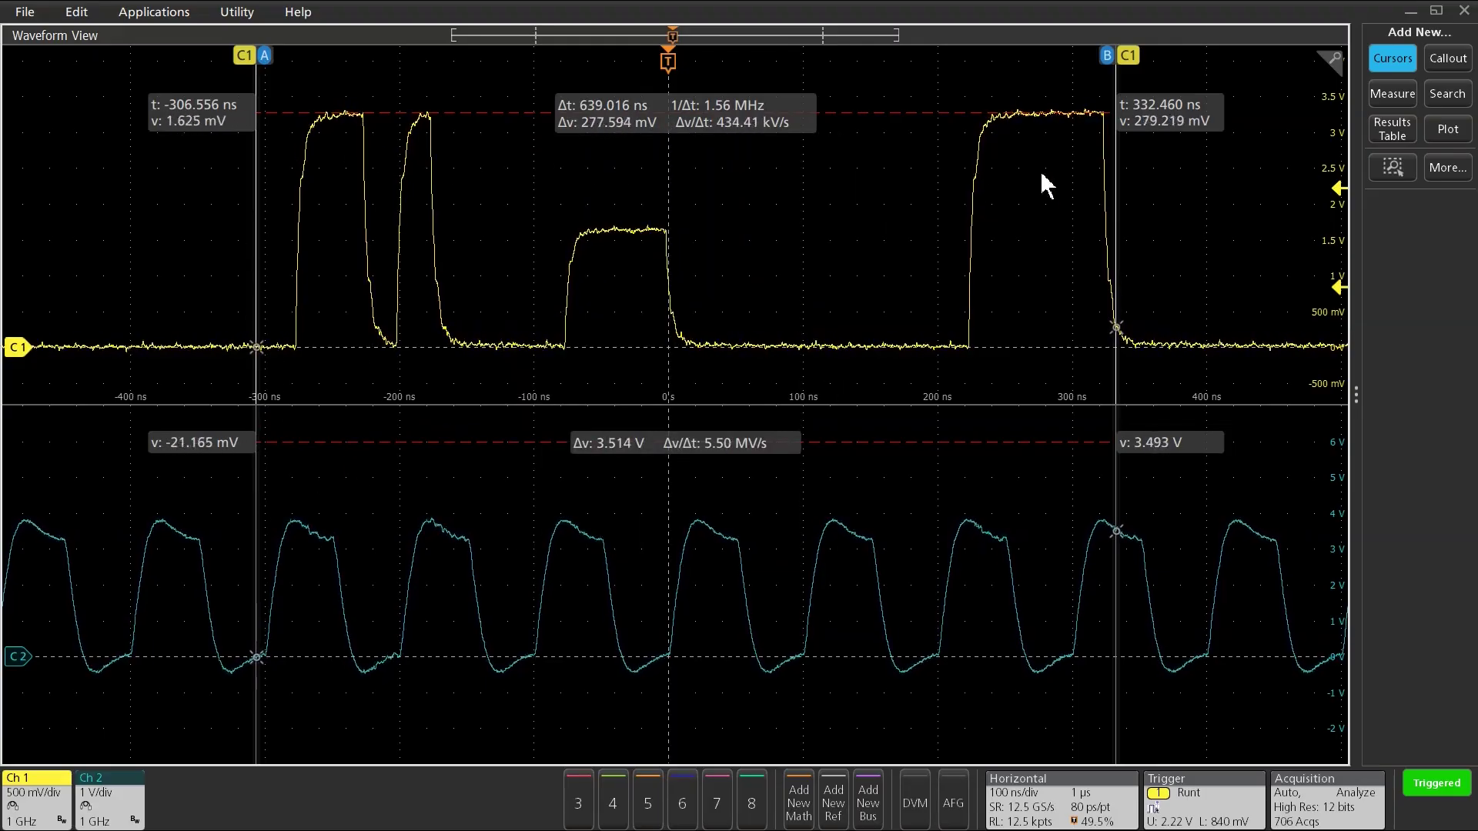
Set the source waveform to Split, with Ch 1 as the cursor A source and Ch 2 as the cursor B source.
double_click(706, 452)
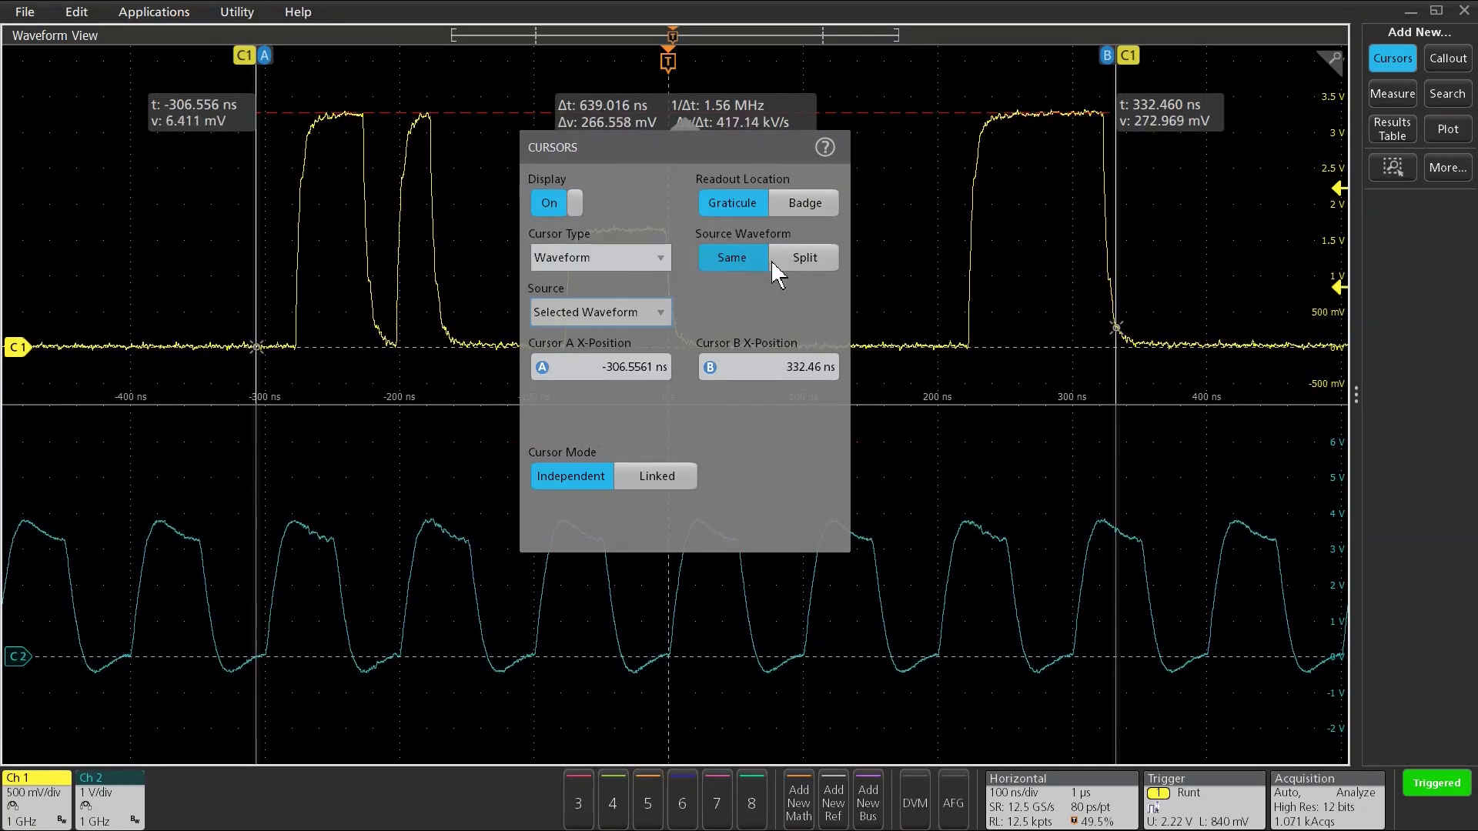
left_click(796, 260)
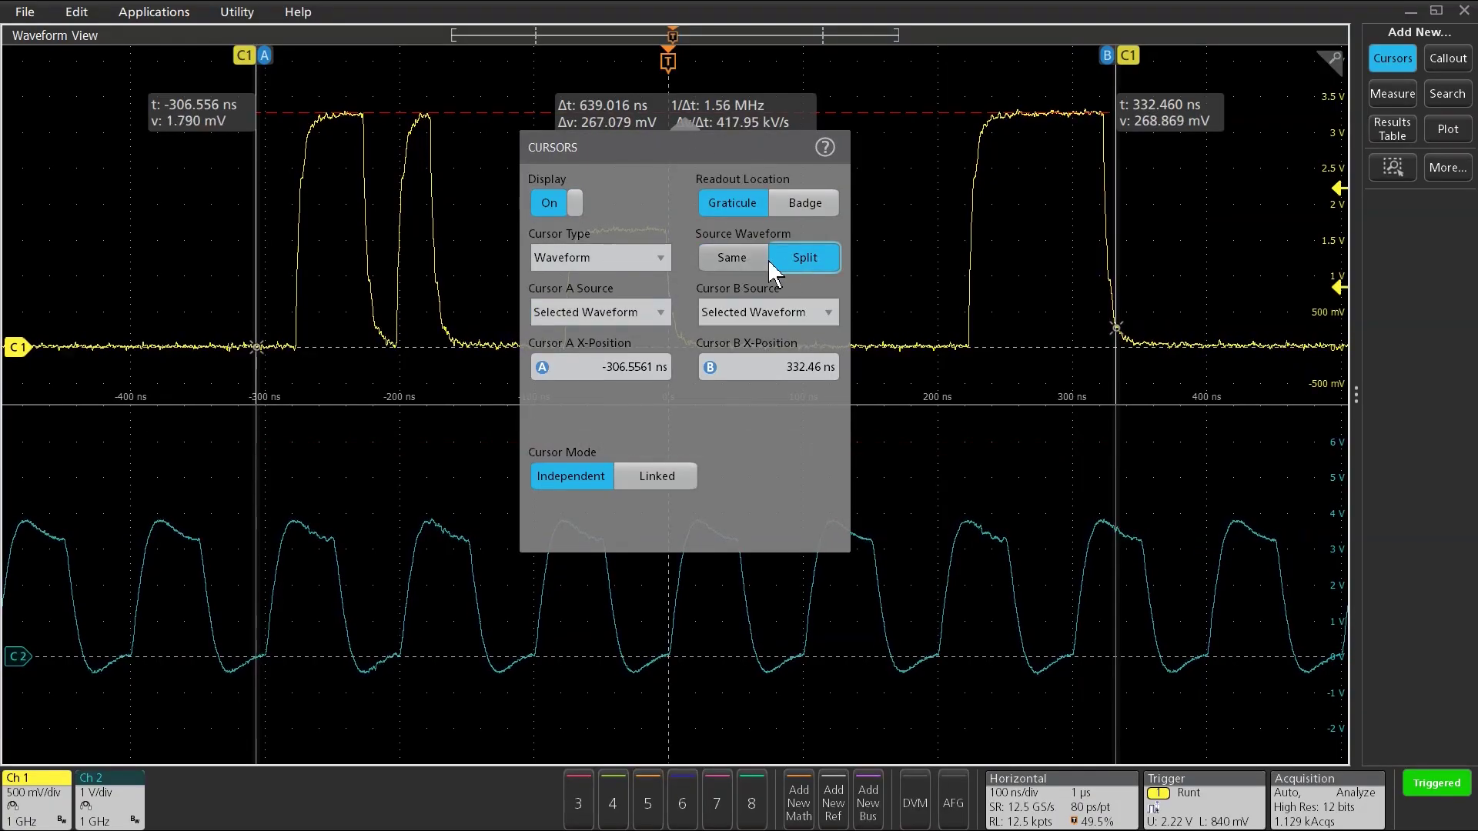
left_click(666, 316)
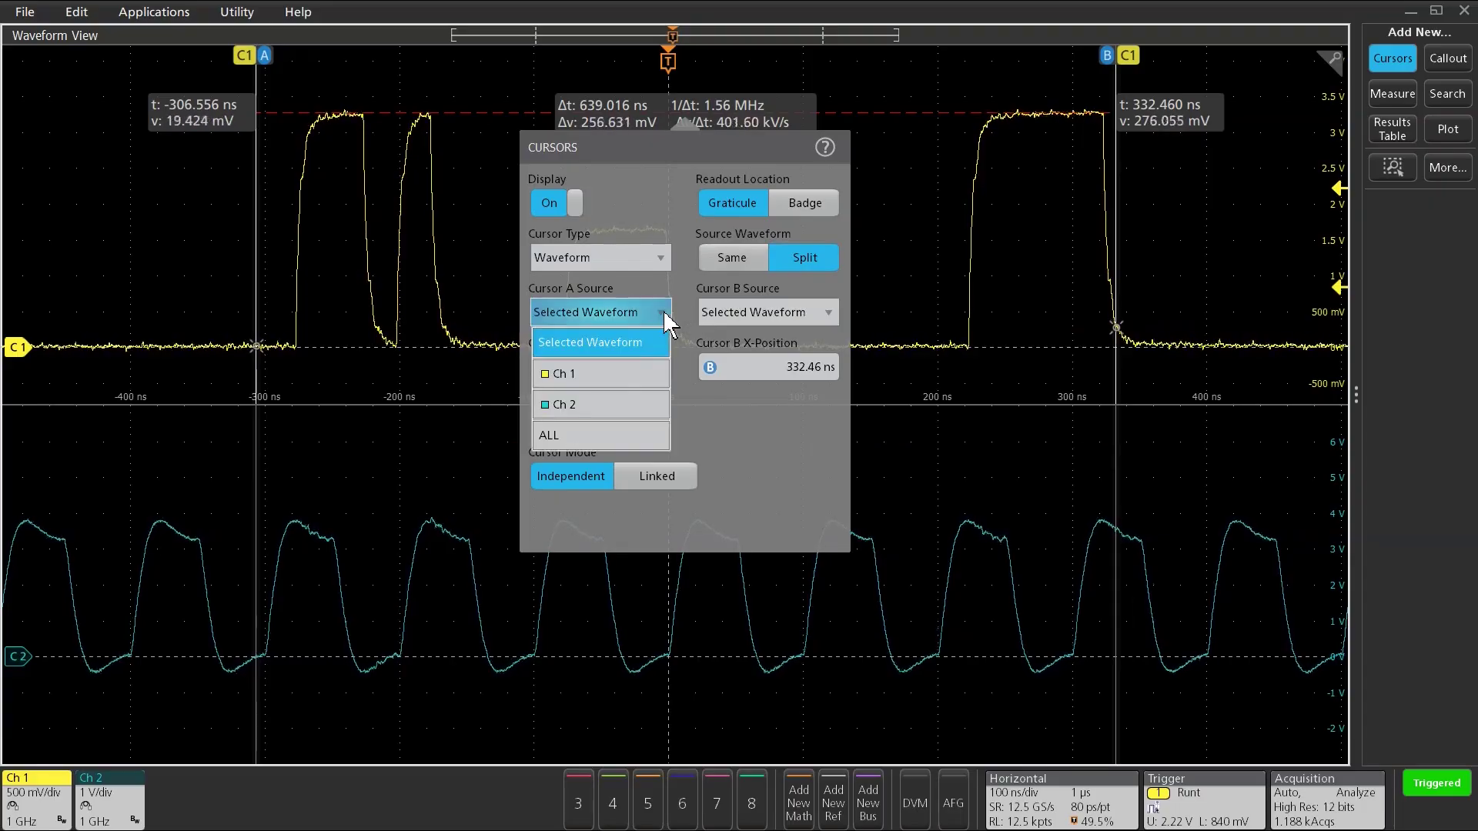
left_click(630, 372)
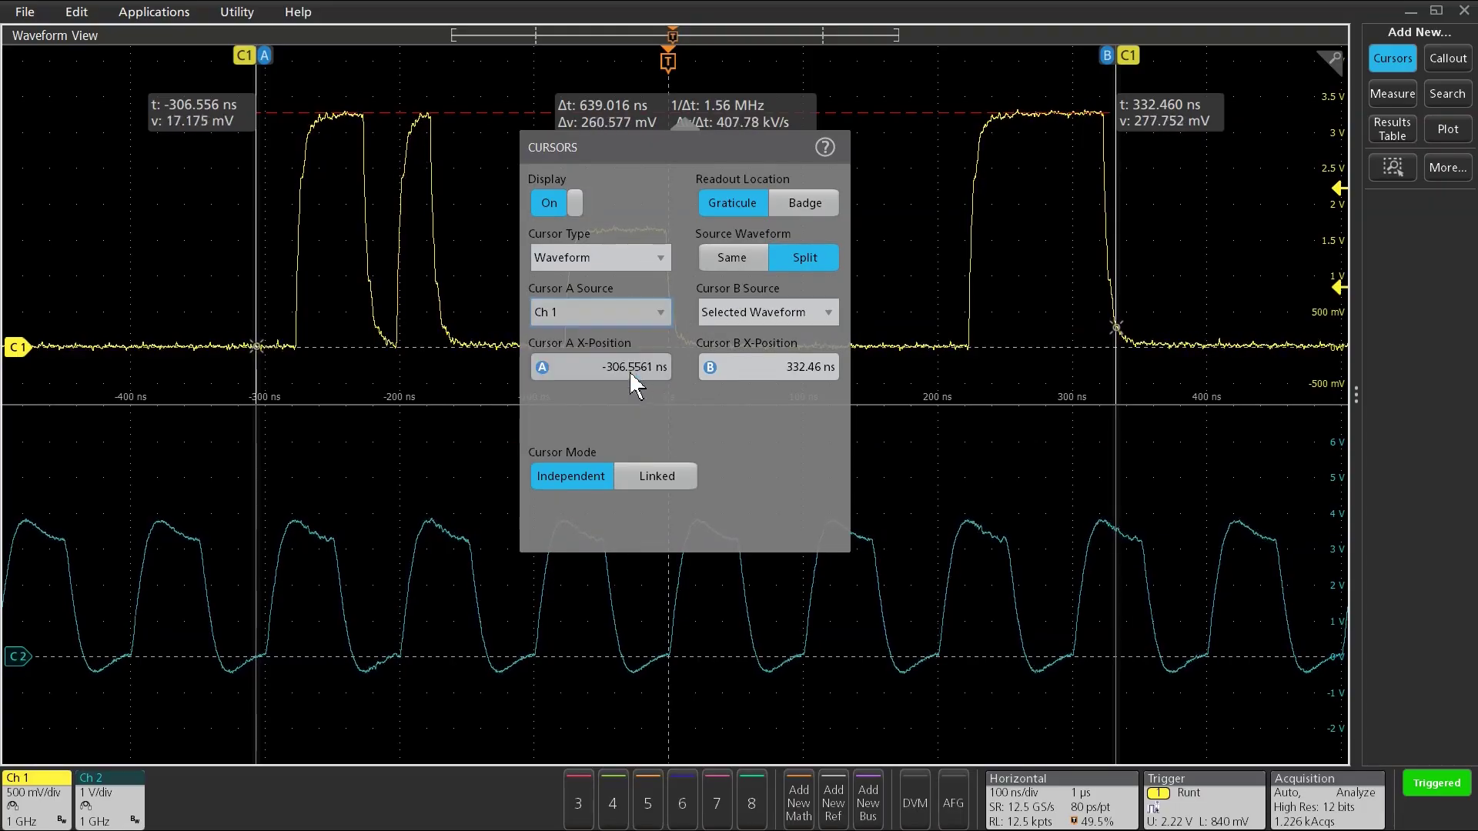
left_click(790, 305)
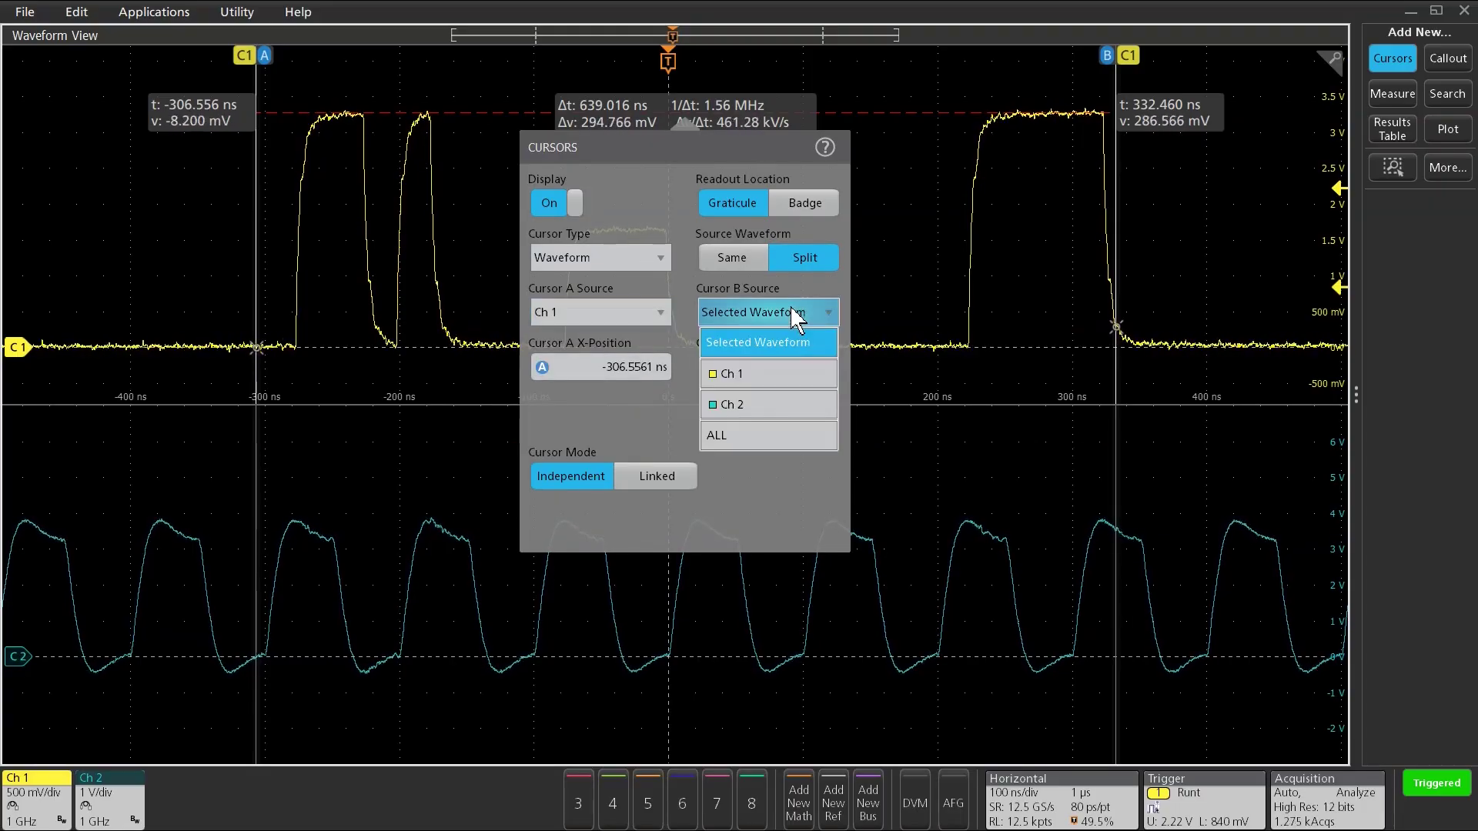
left_click(782, 406)
left_click(875, 464)
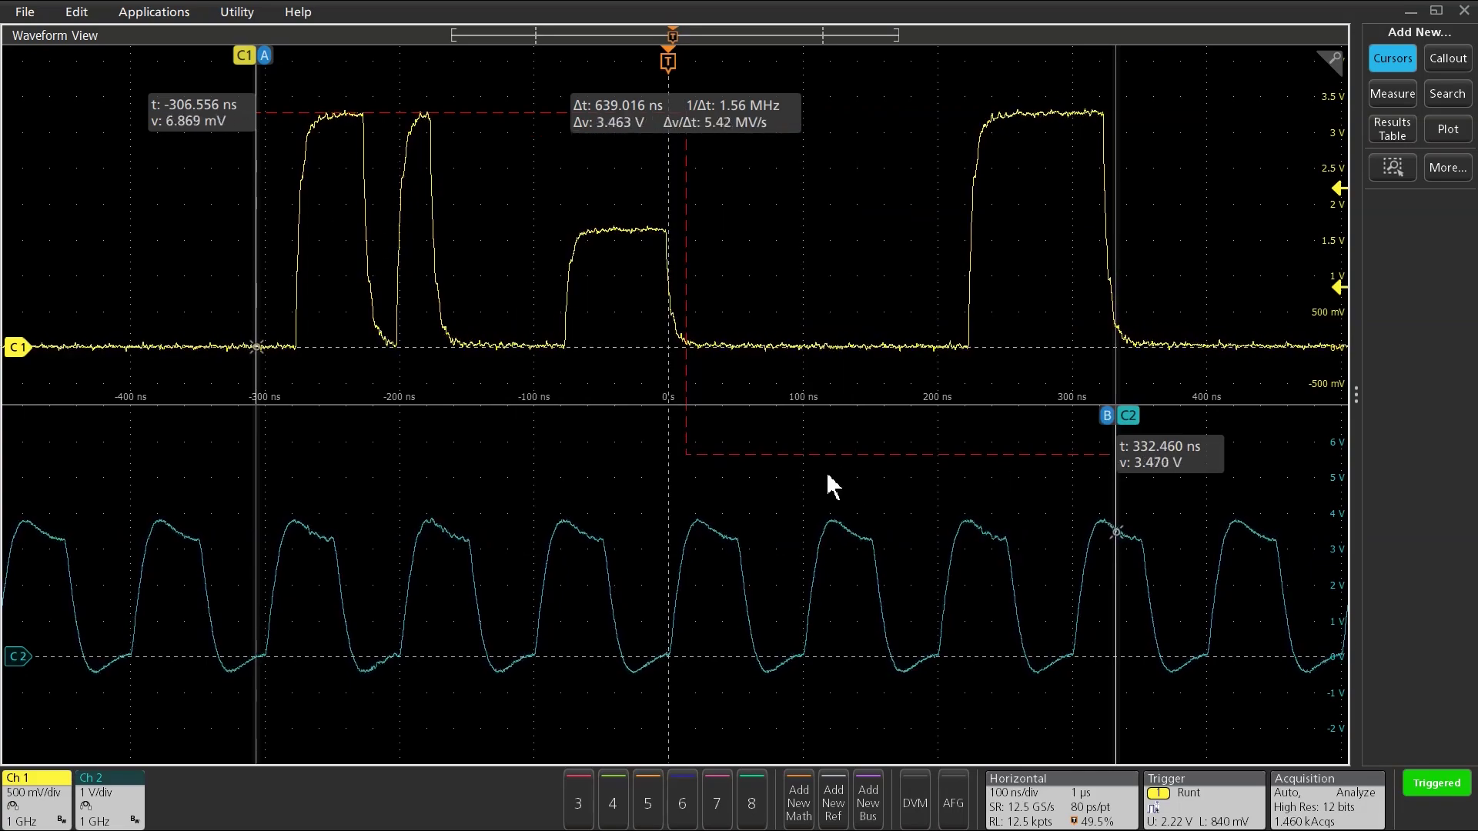
left_click(1107, 276)
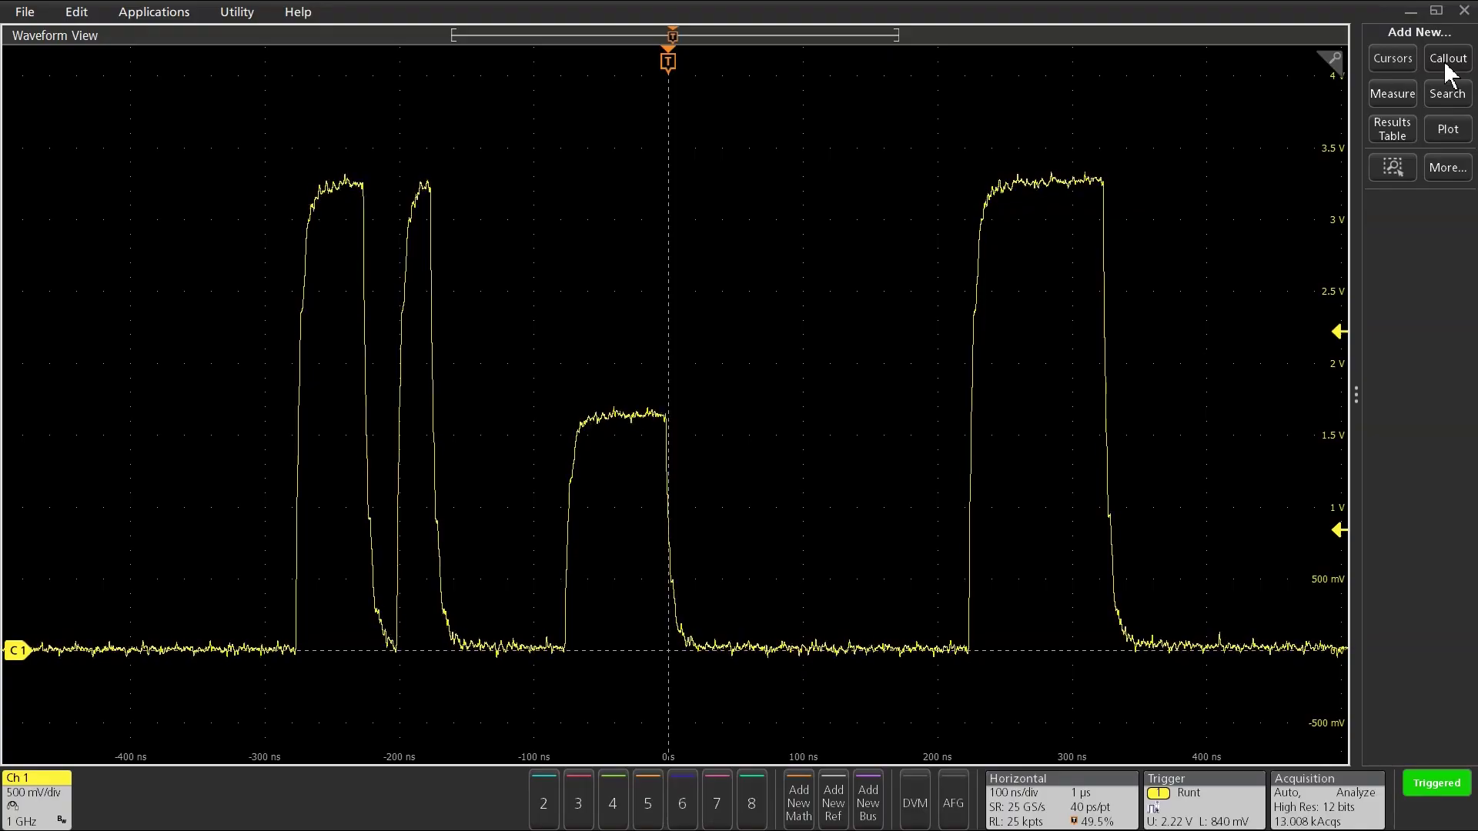
Add a callout above the middle low pulse and set its text to "Pulse".
left_click(1450, 73)
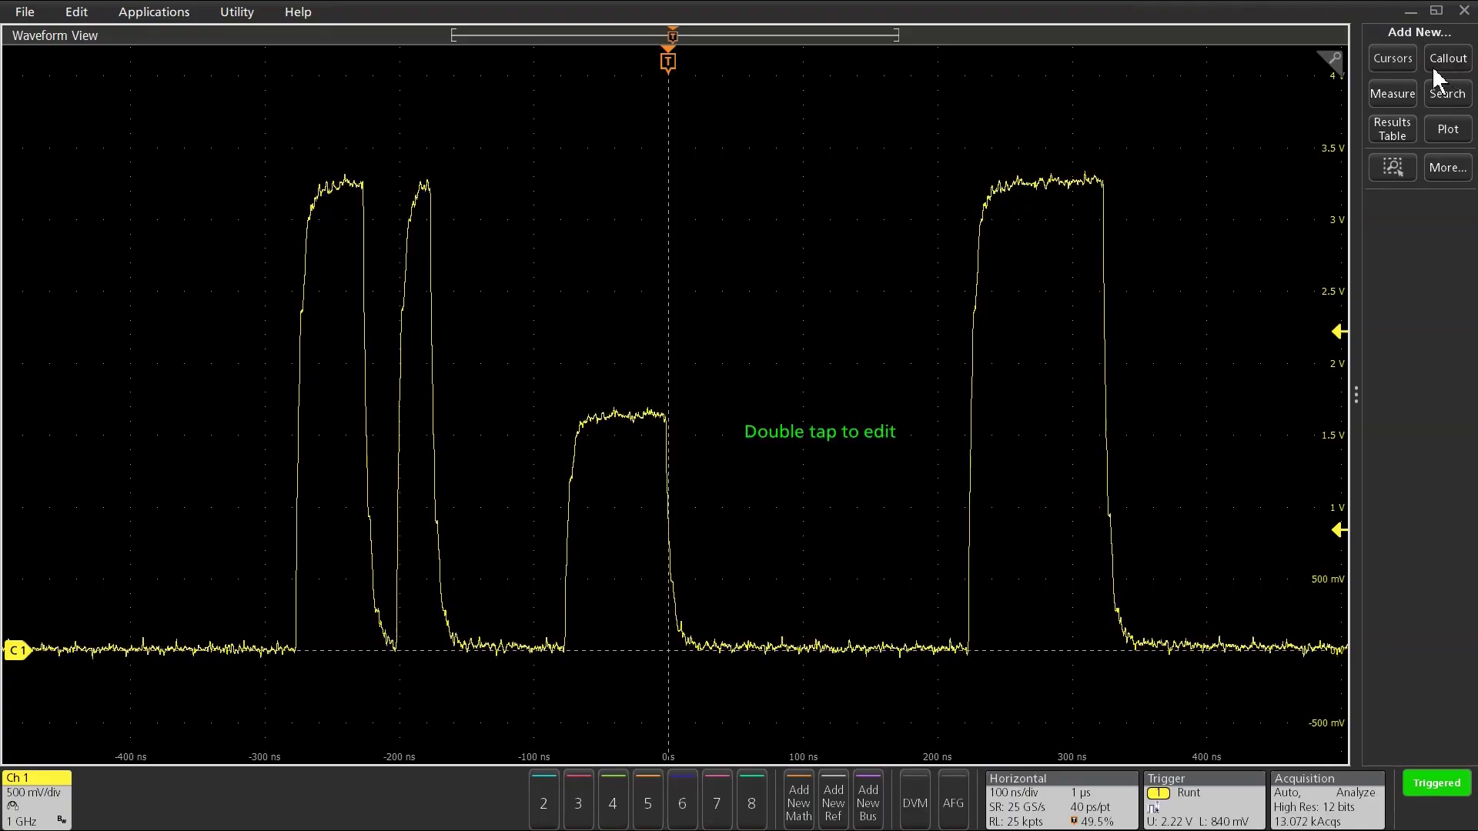
left_click_drag(861, 436, 757, 267)
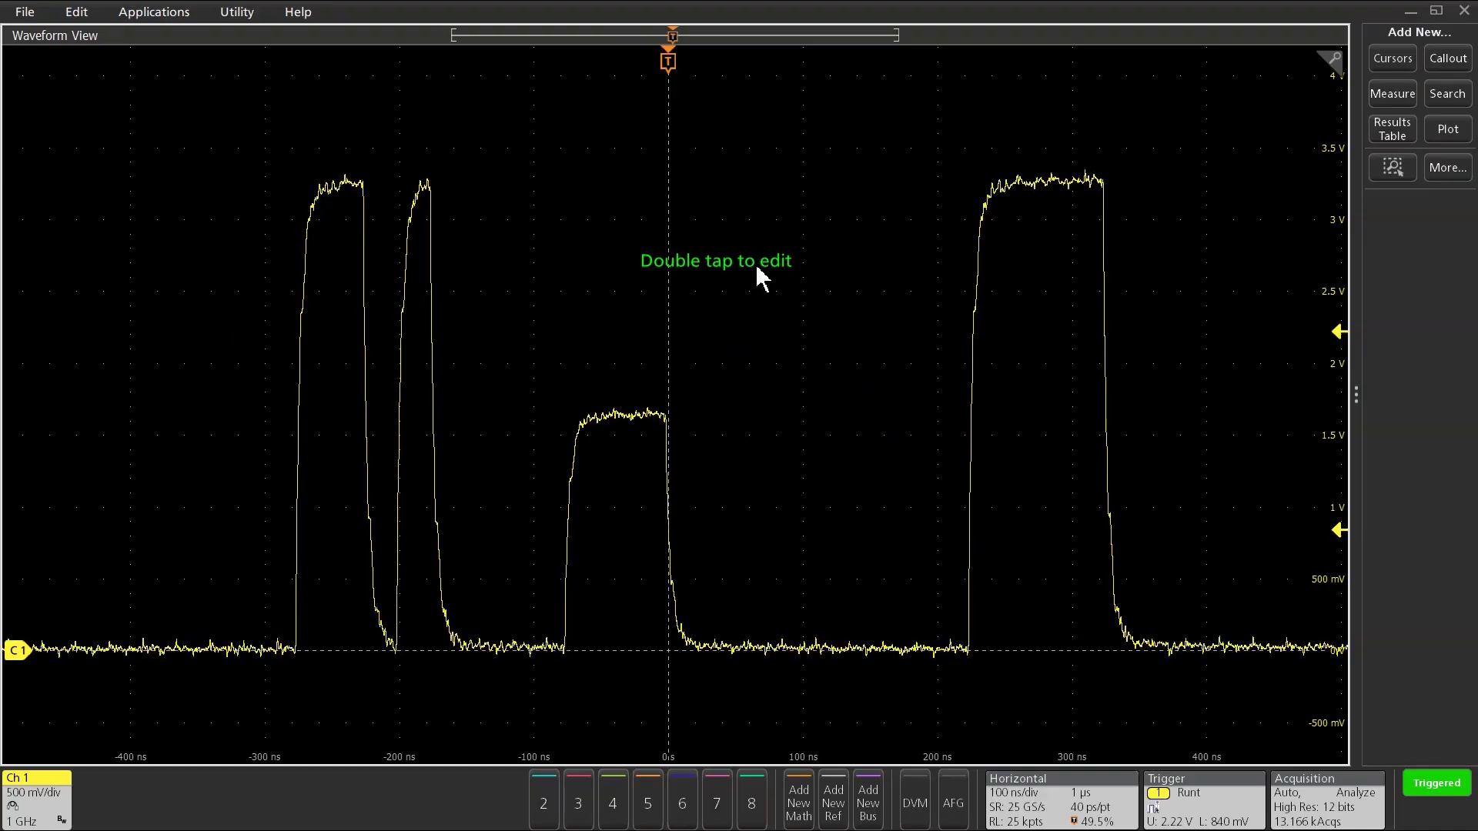
double_click(761, 277)
left_click(552, 310)
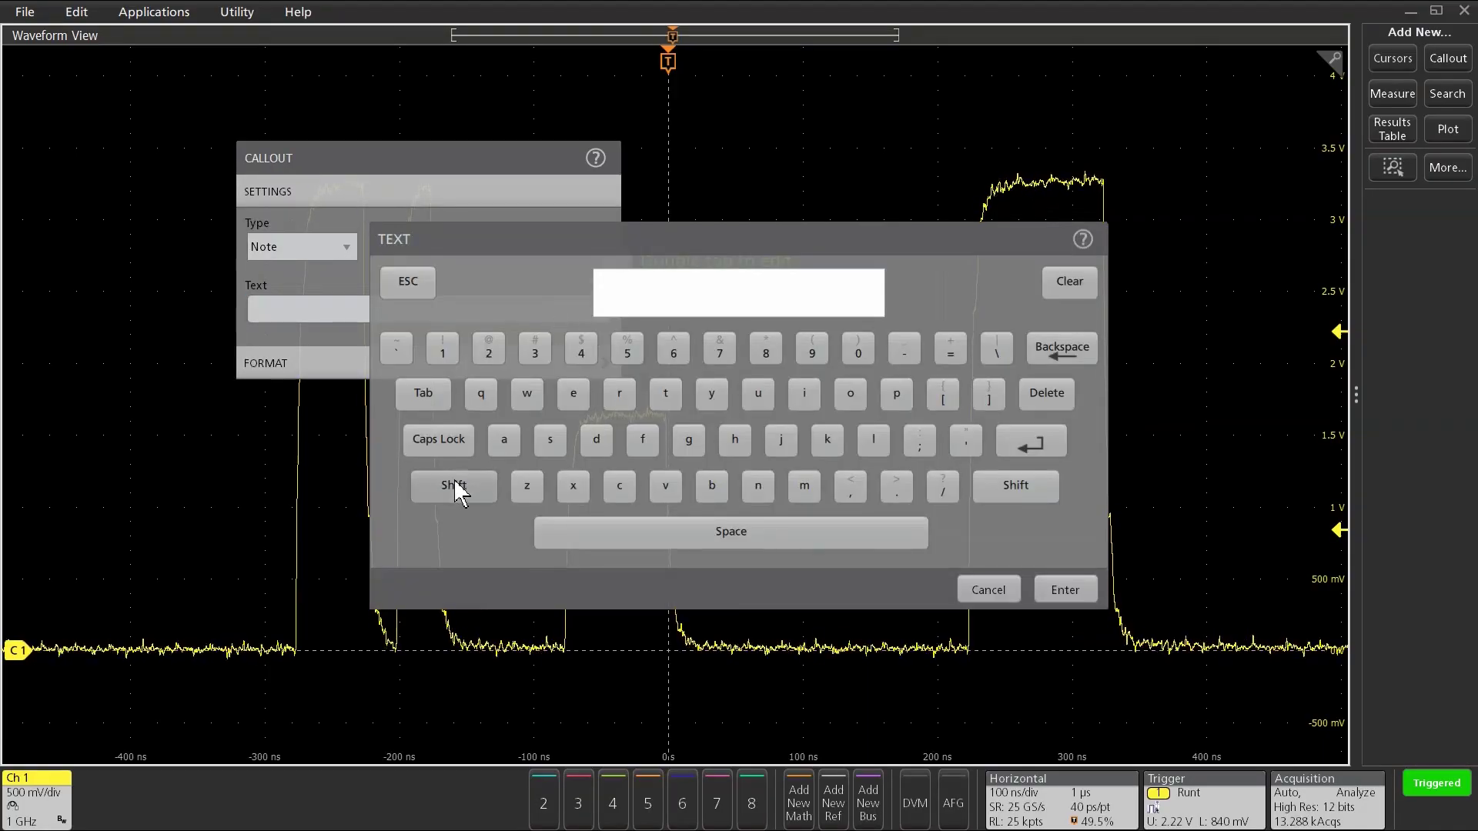
left_click(454, 485)
left_click(896, 393)
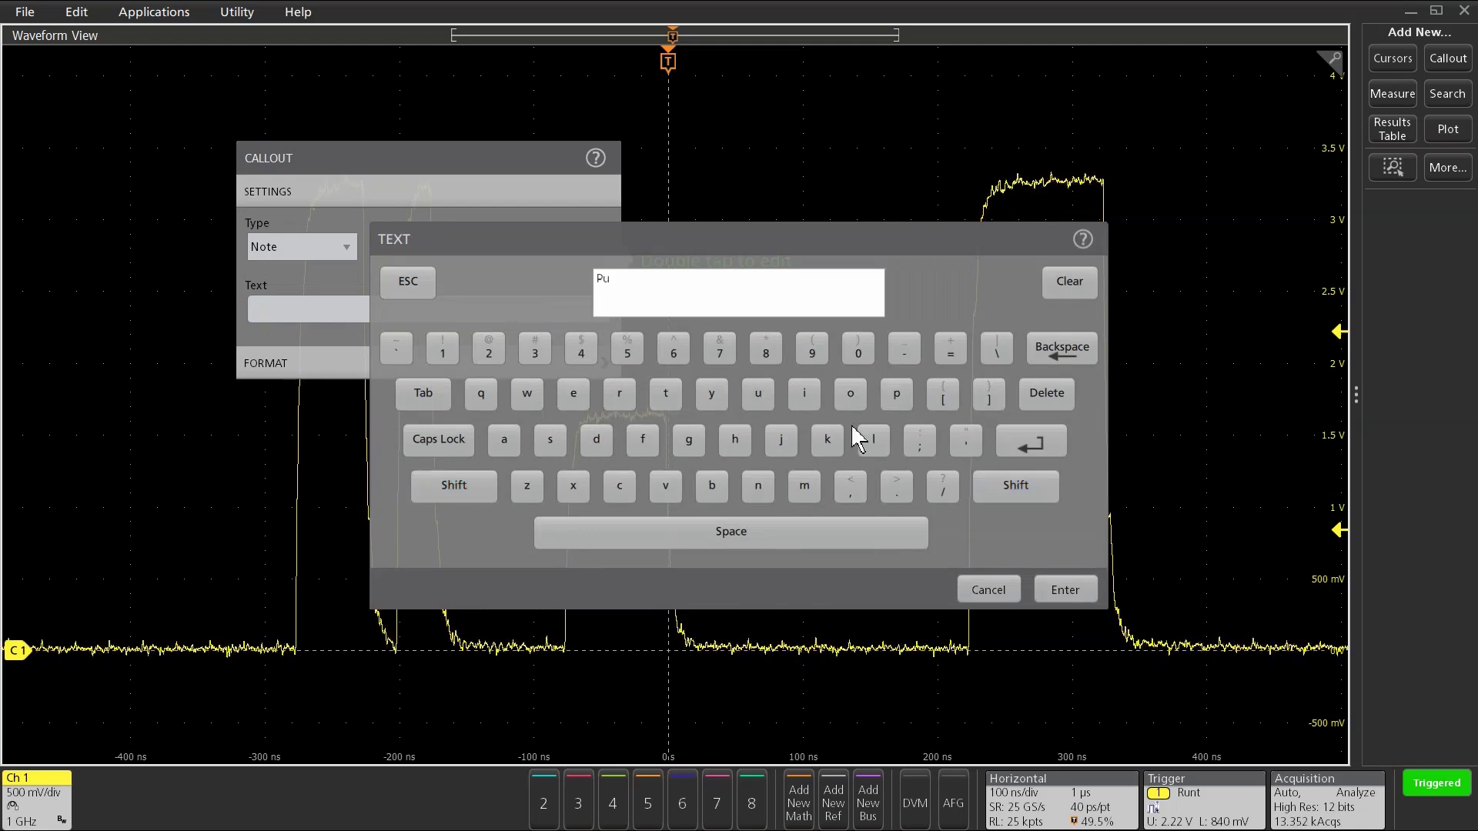
left_click(870, 437)
left_click(550, 439)
left_click(572, 396)
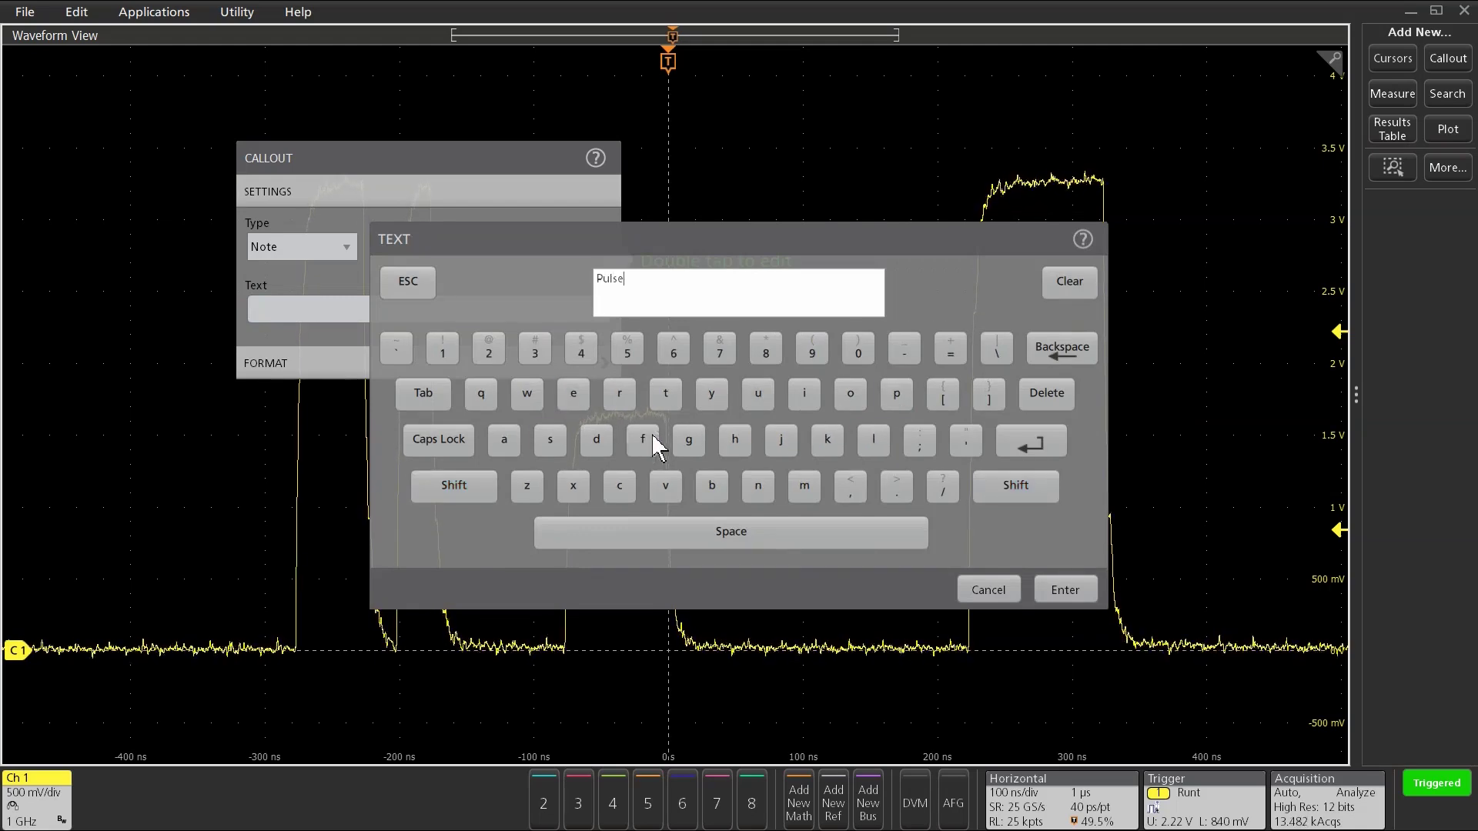
left_click(1066, 590)
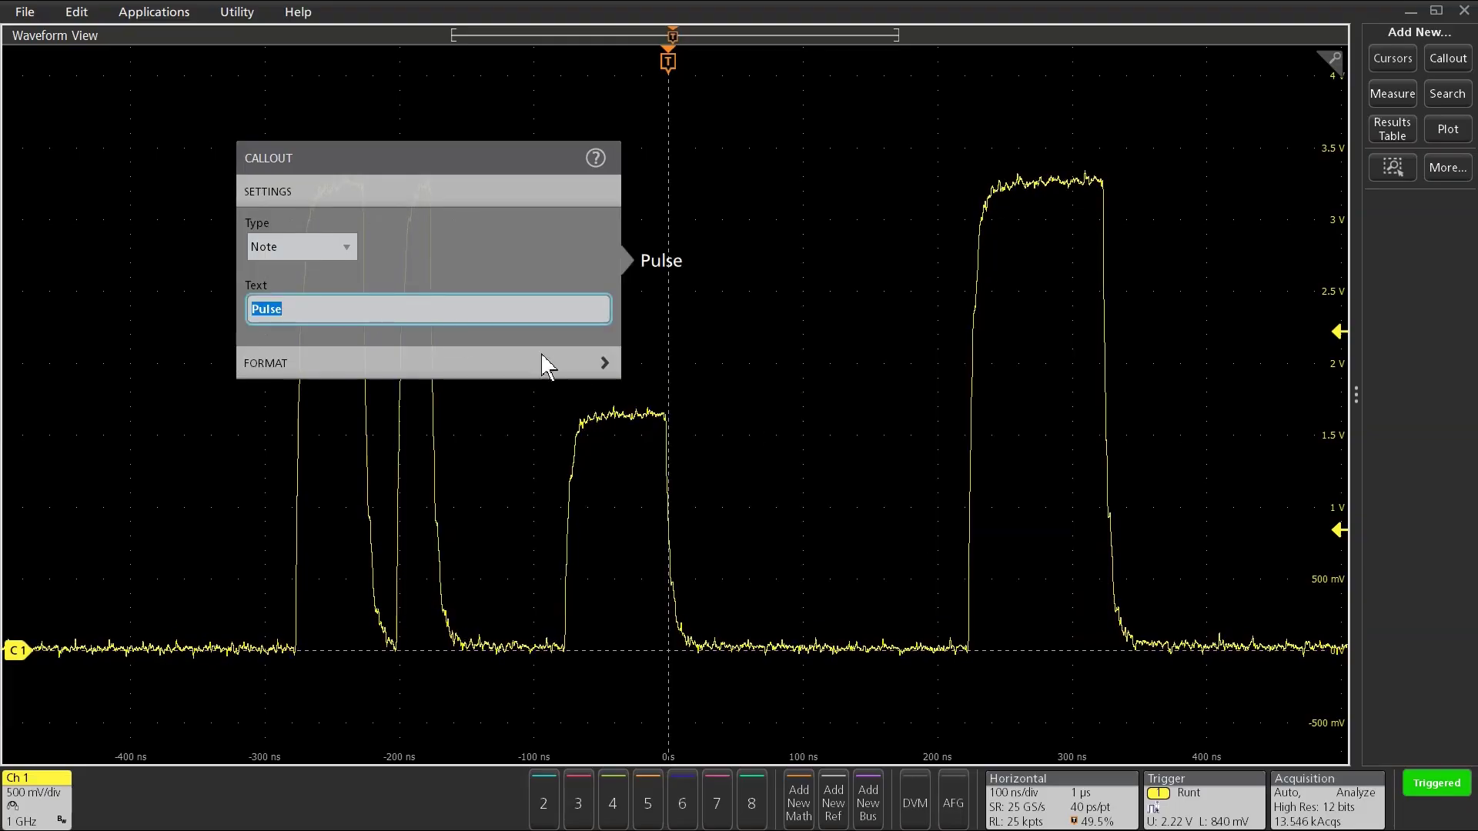
Set the Pulse callout's font size to 20 and move it above and before the first pulse.
left_click(465, 365)
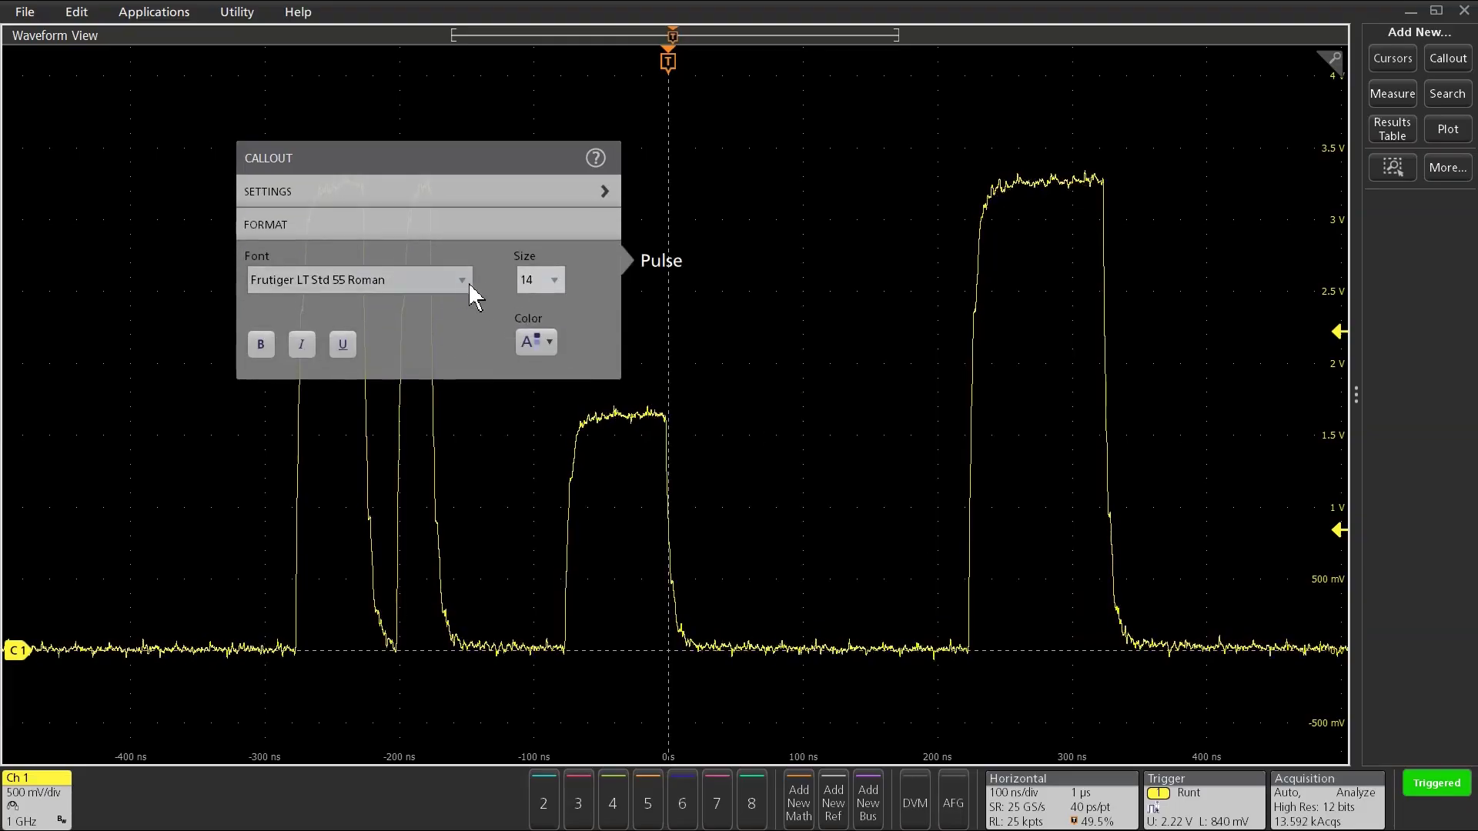
left_click(531, 282)
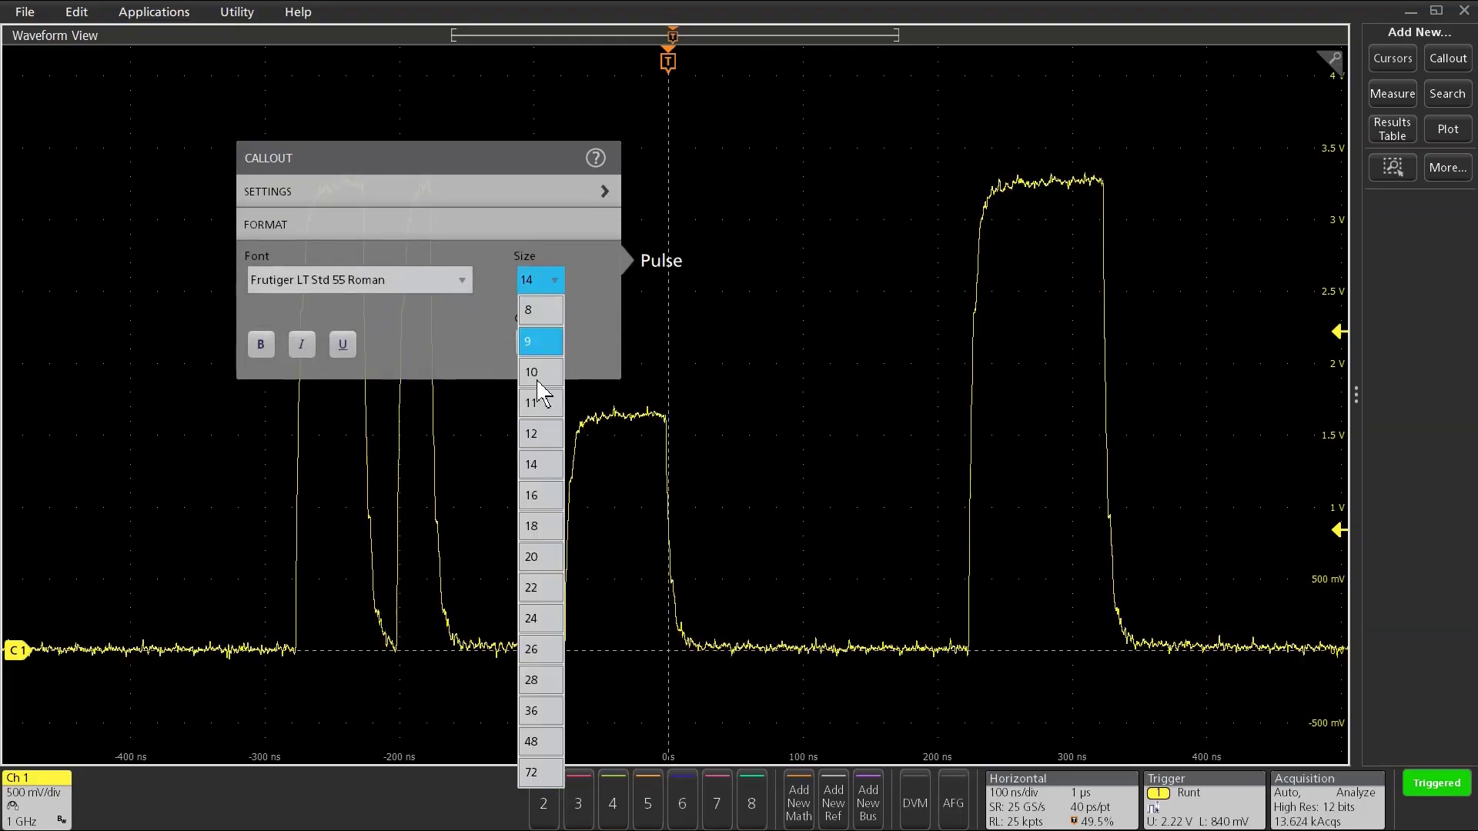
left_click(539, 556)
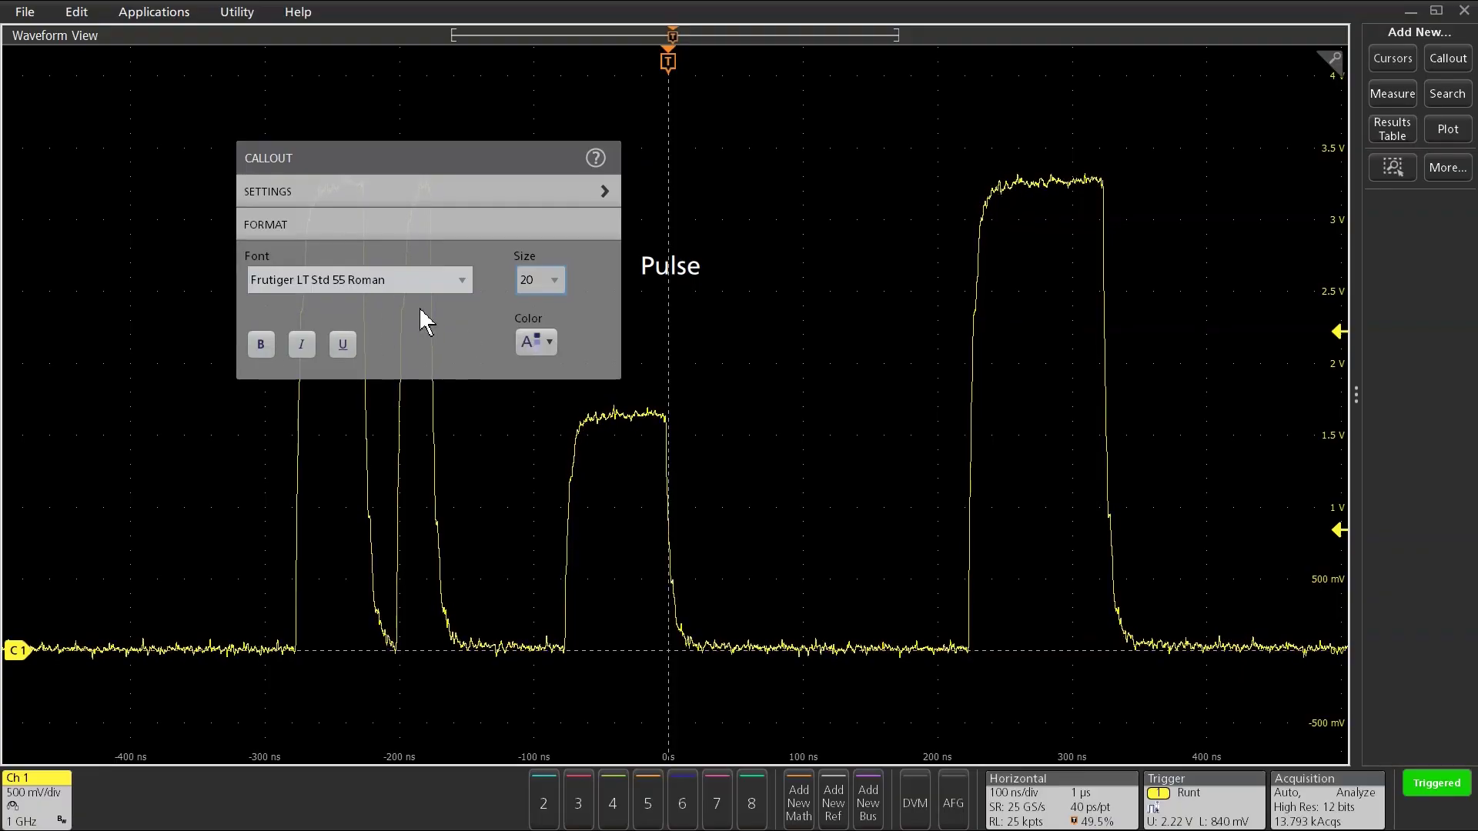
left_click(751, 350)
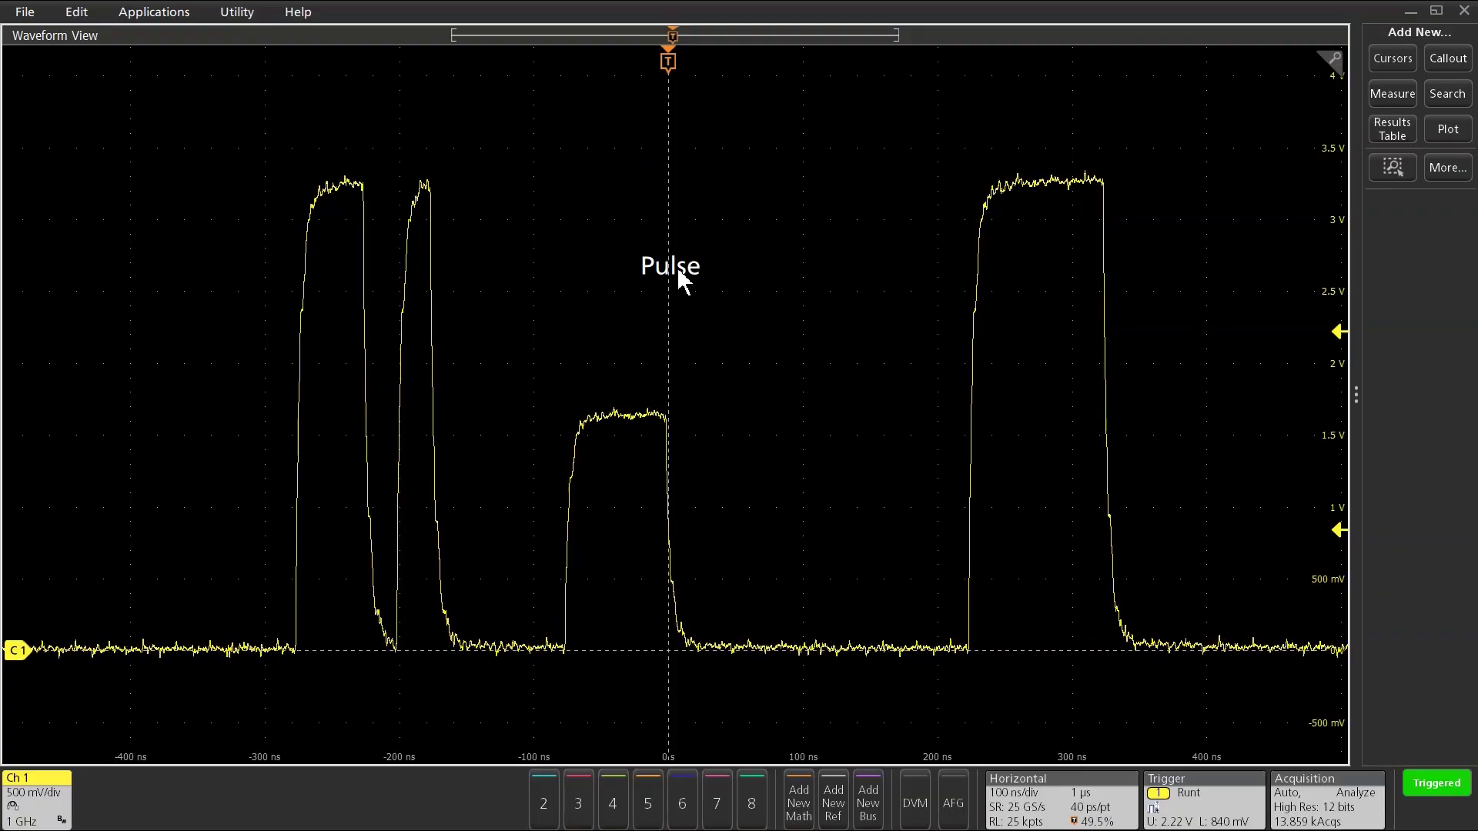
left_click_drag(683, 277, 237, 88)
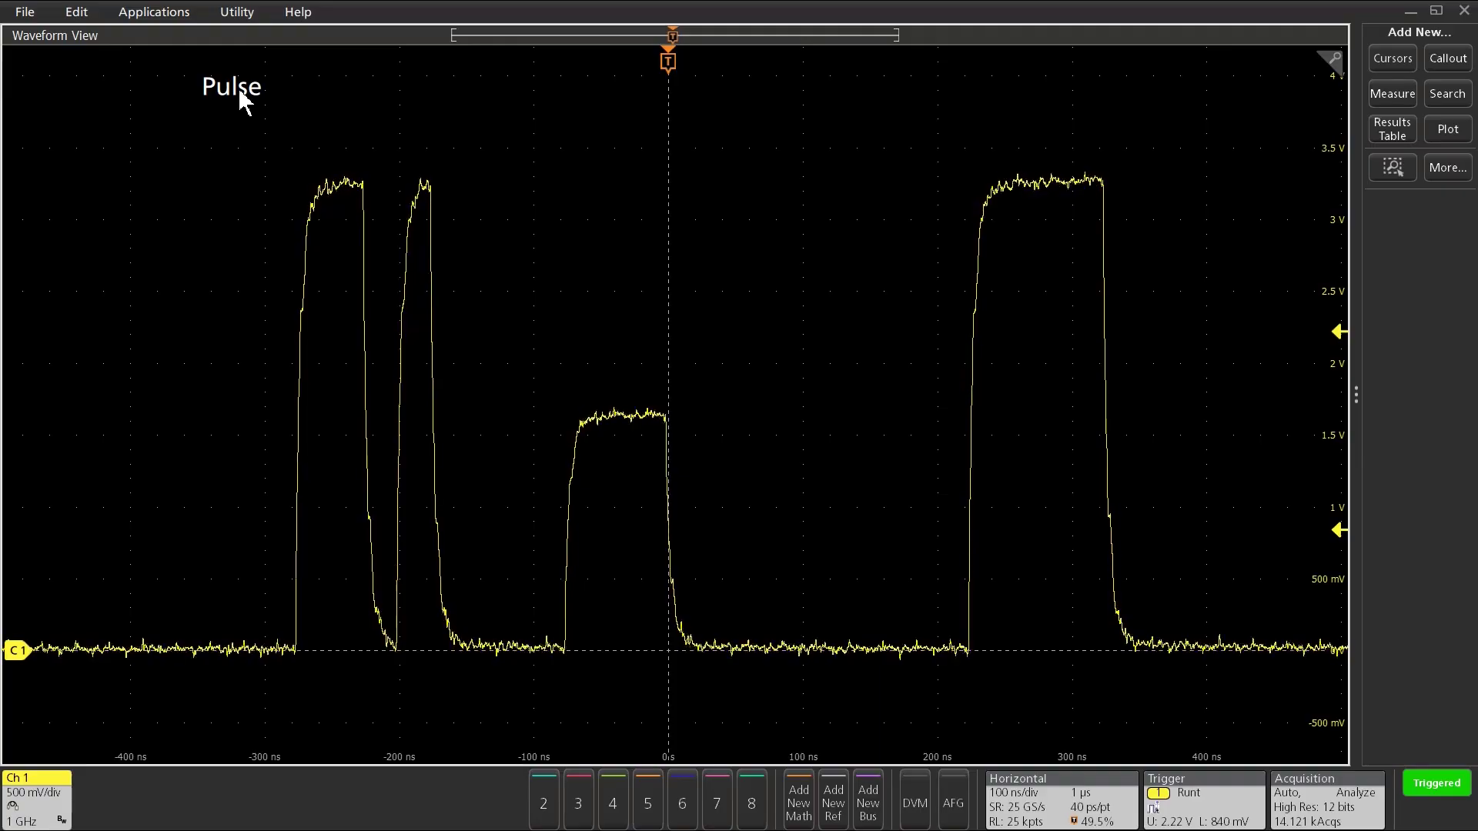
Add a second callout near the top of the second pulse with the text "narrow".
left_click(1459, 65)
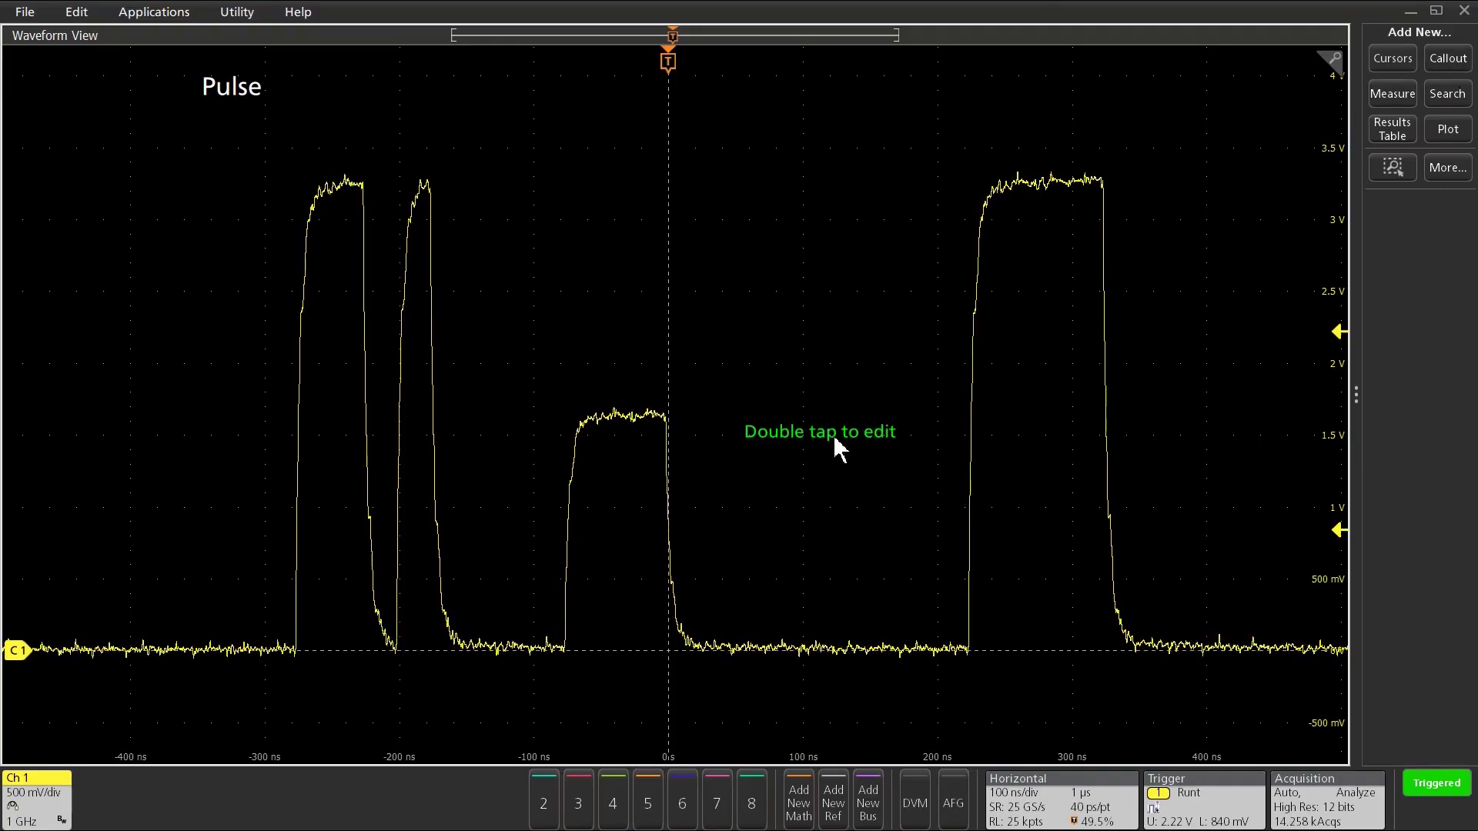
left_click_drag(825, 428, 616, 182)
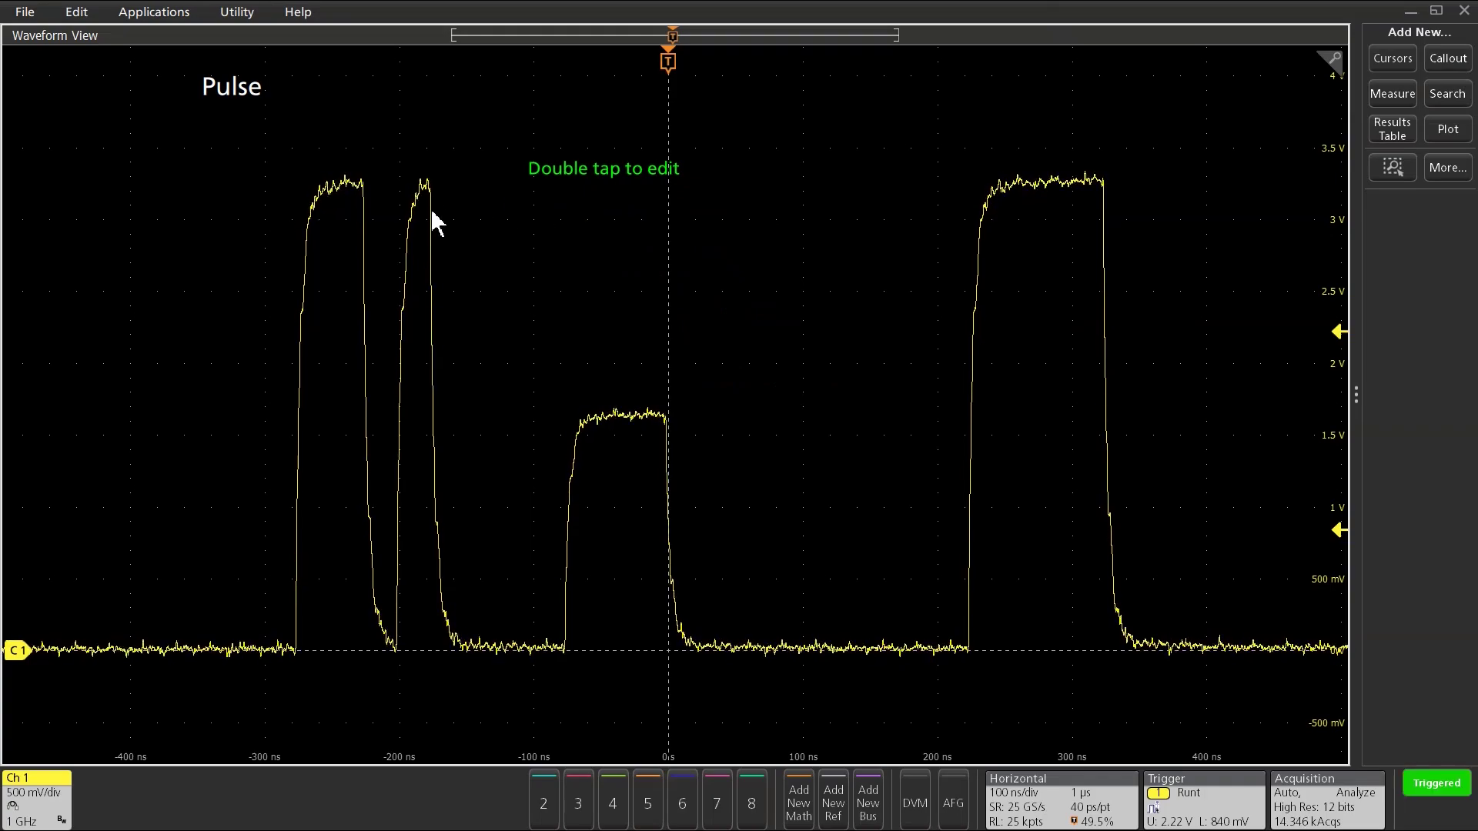
double_click(583, 184)
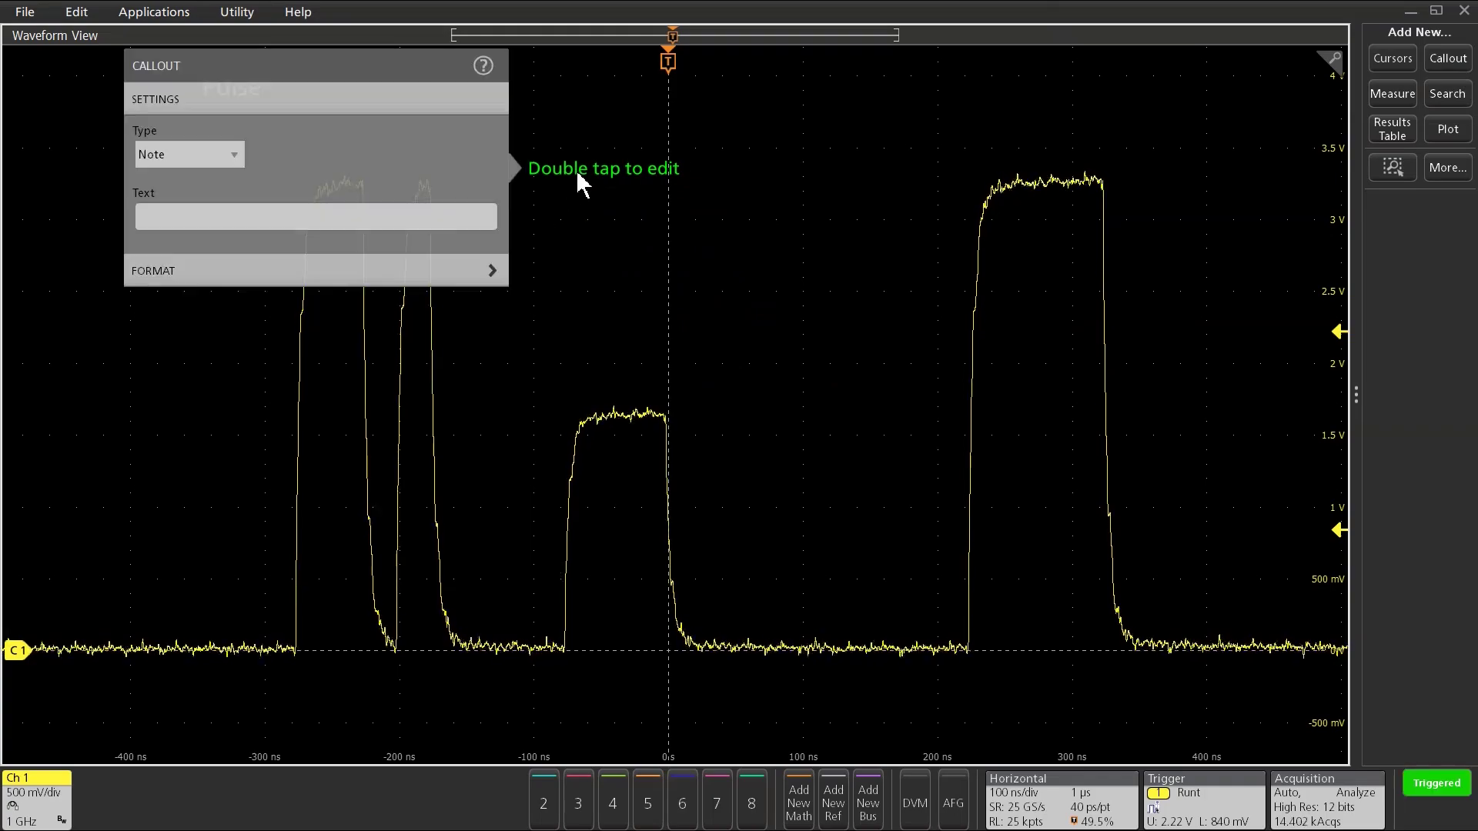
left_click(424, 219)
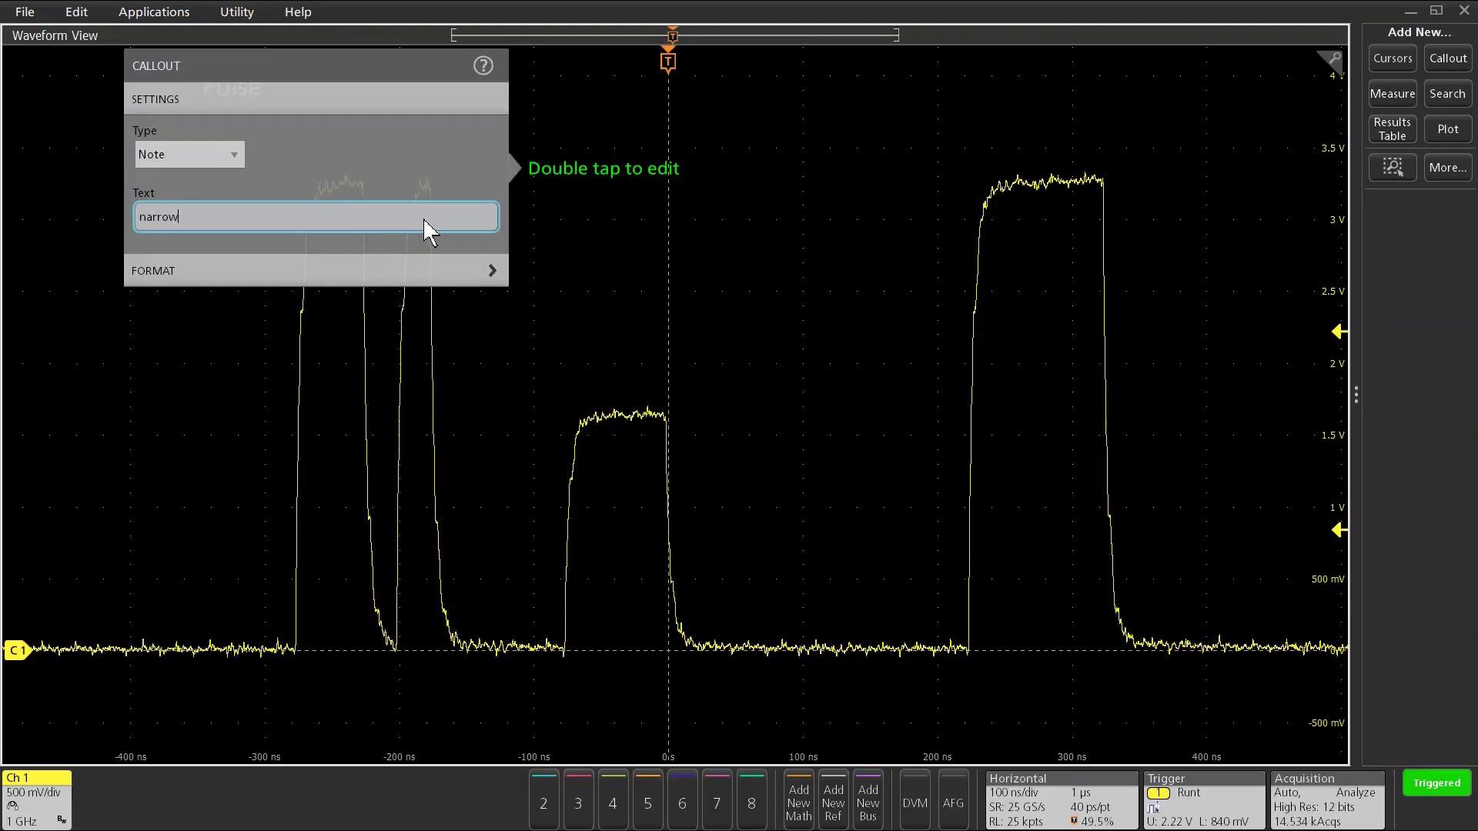
key("Return")
Change the narrow callout to the Arrow type and point its arrow at the top of the second pulse.
left_click(234, 156)
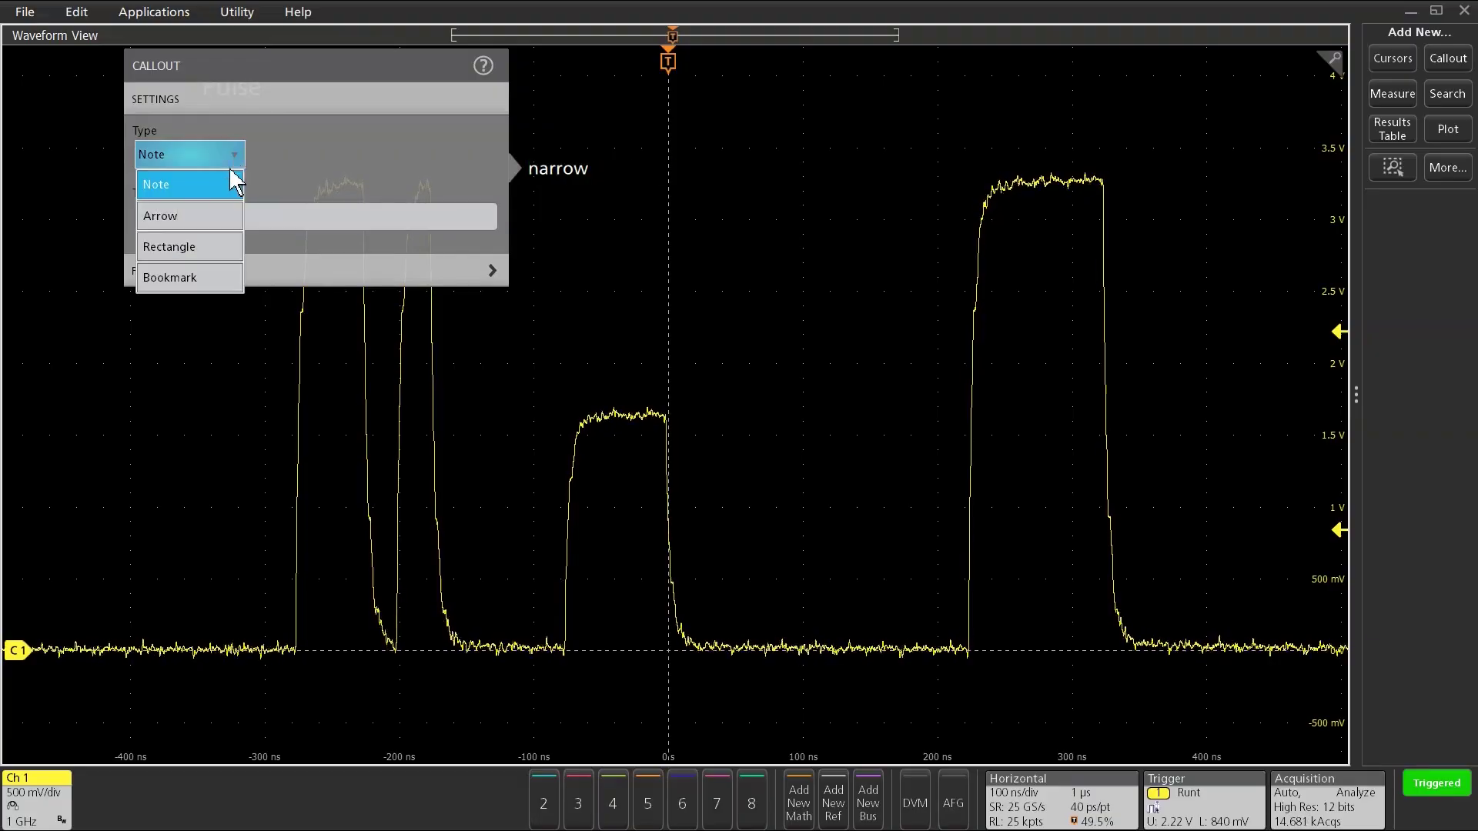
left_click(229, 219)
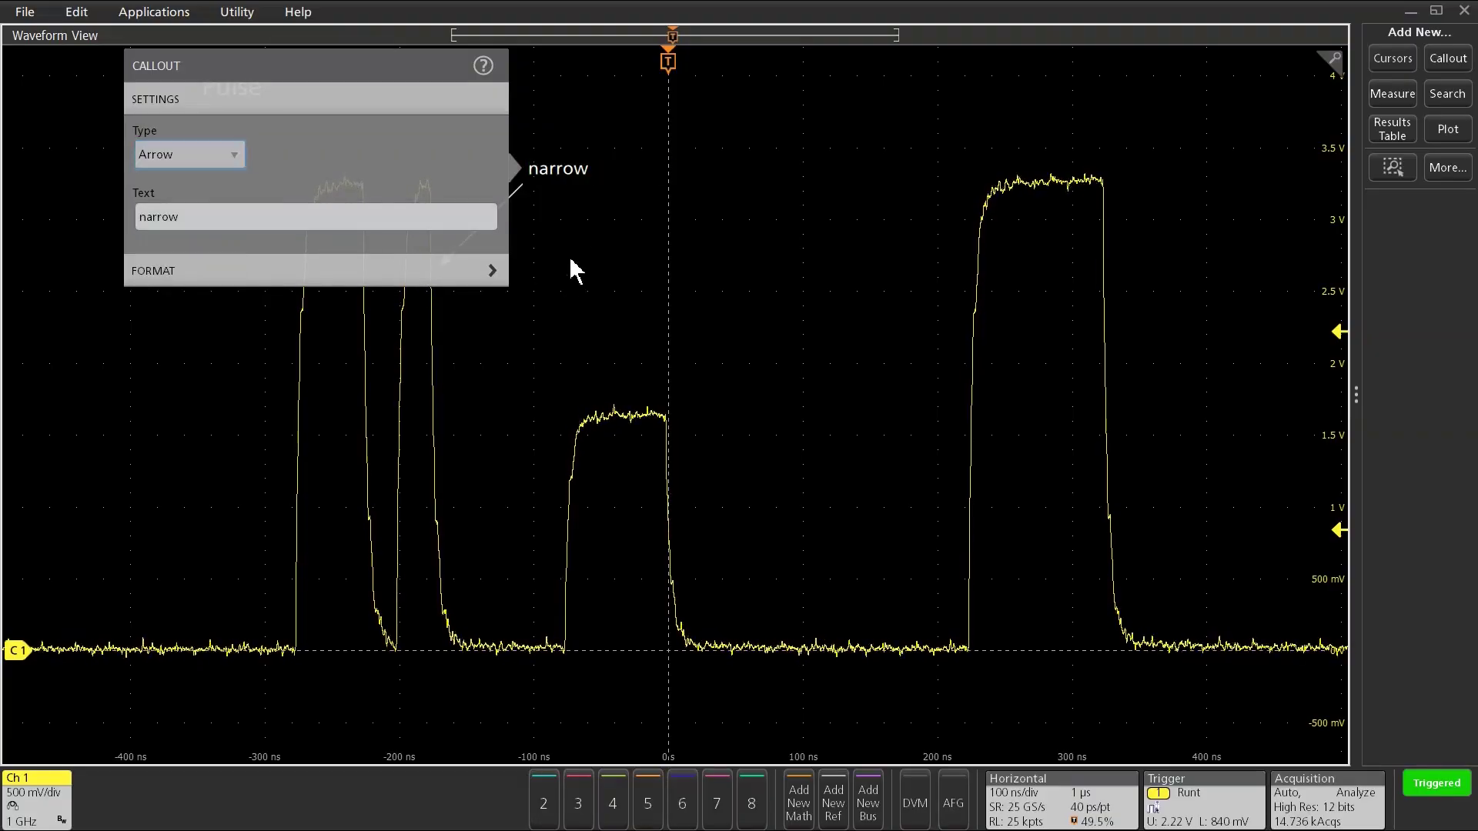
left_click(570, 189)
left_click_drag(571, 185, 558, 132)
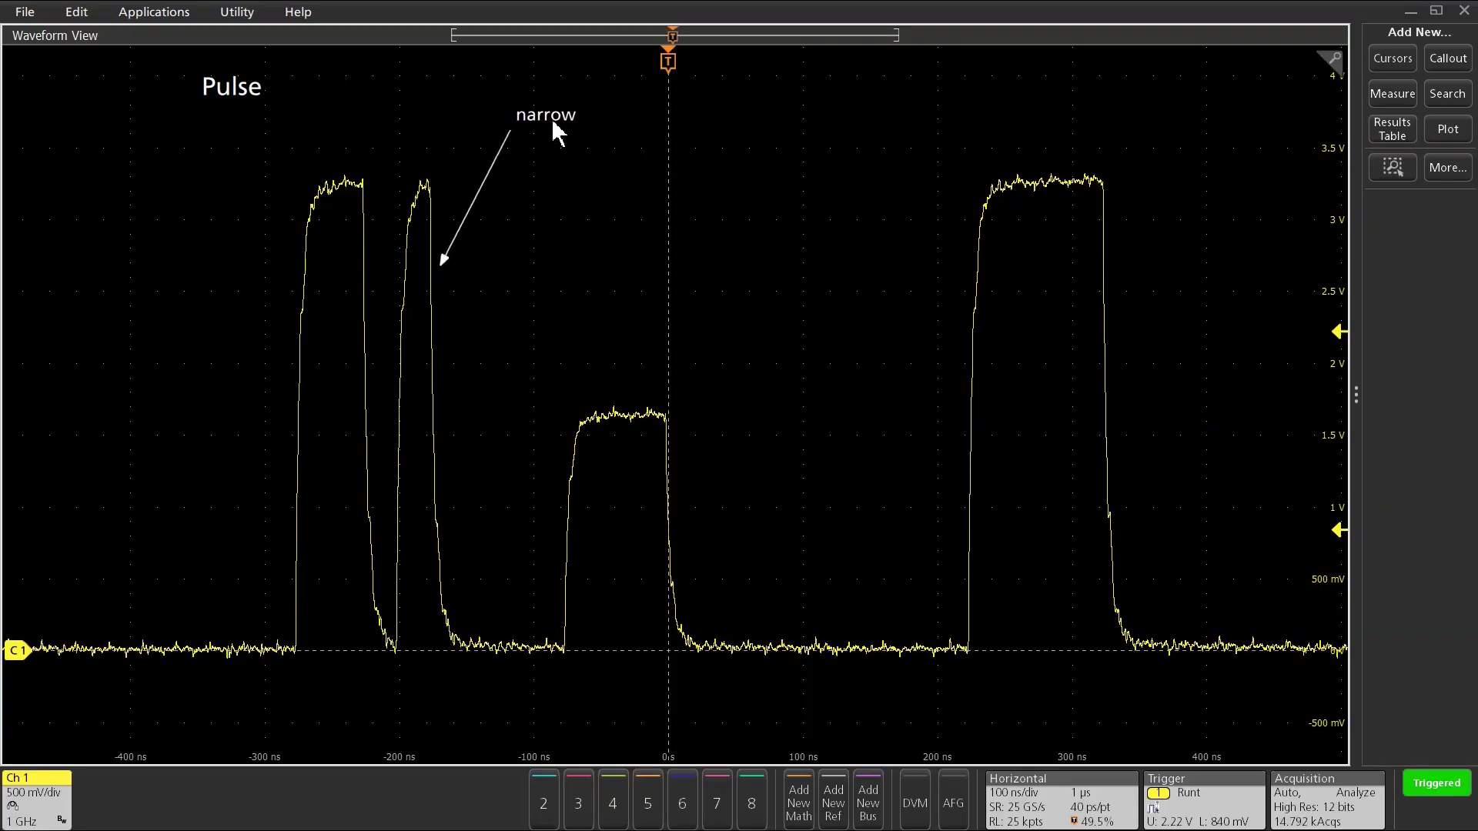
left_click_drag(442, 264, 432, 186)
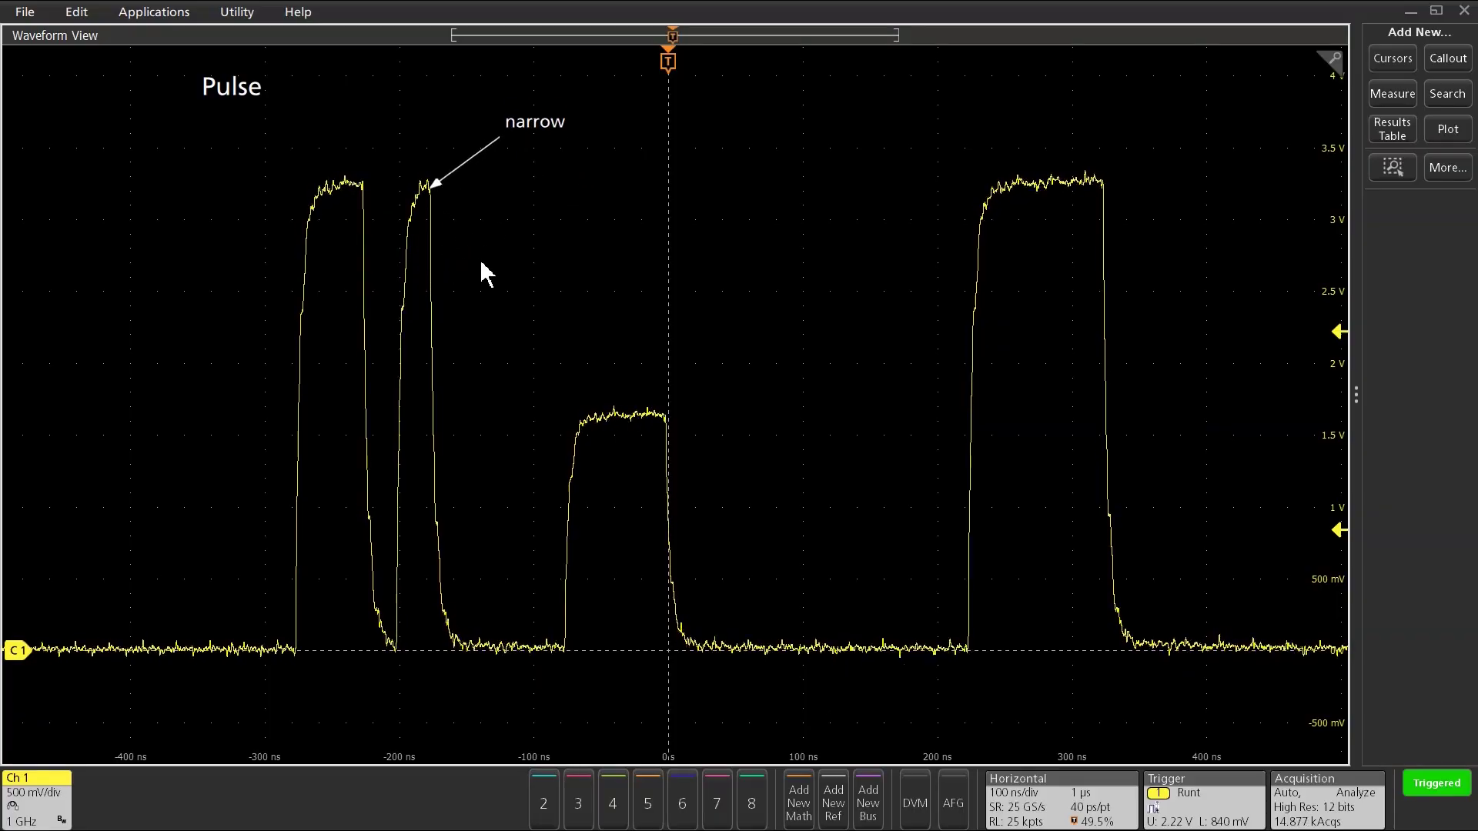
Add a third callout above and after the low middle pulse with the text "runt".
left_click(1451, 62)
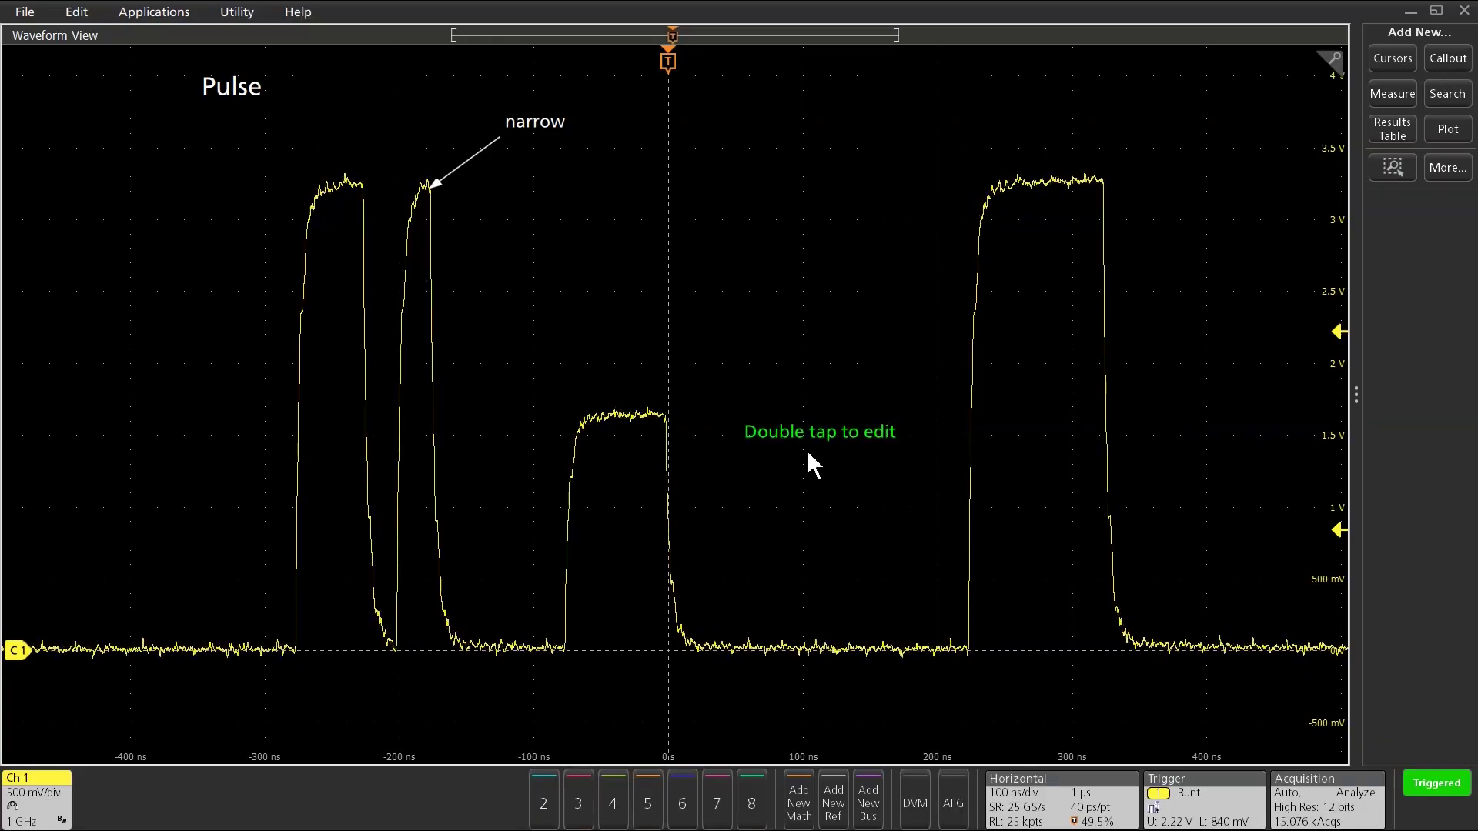
left_click_drag(838, 439, 817, 332)
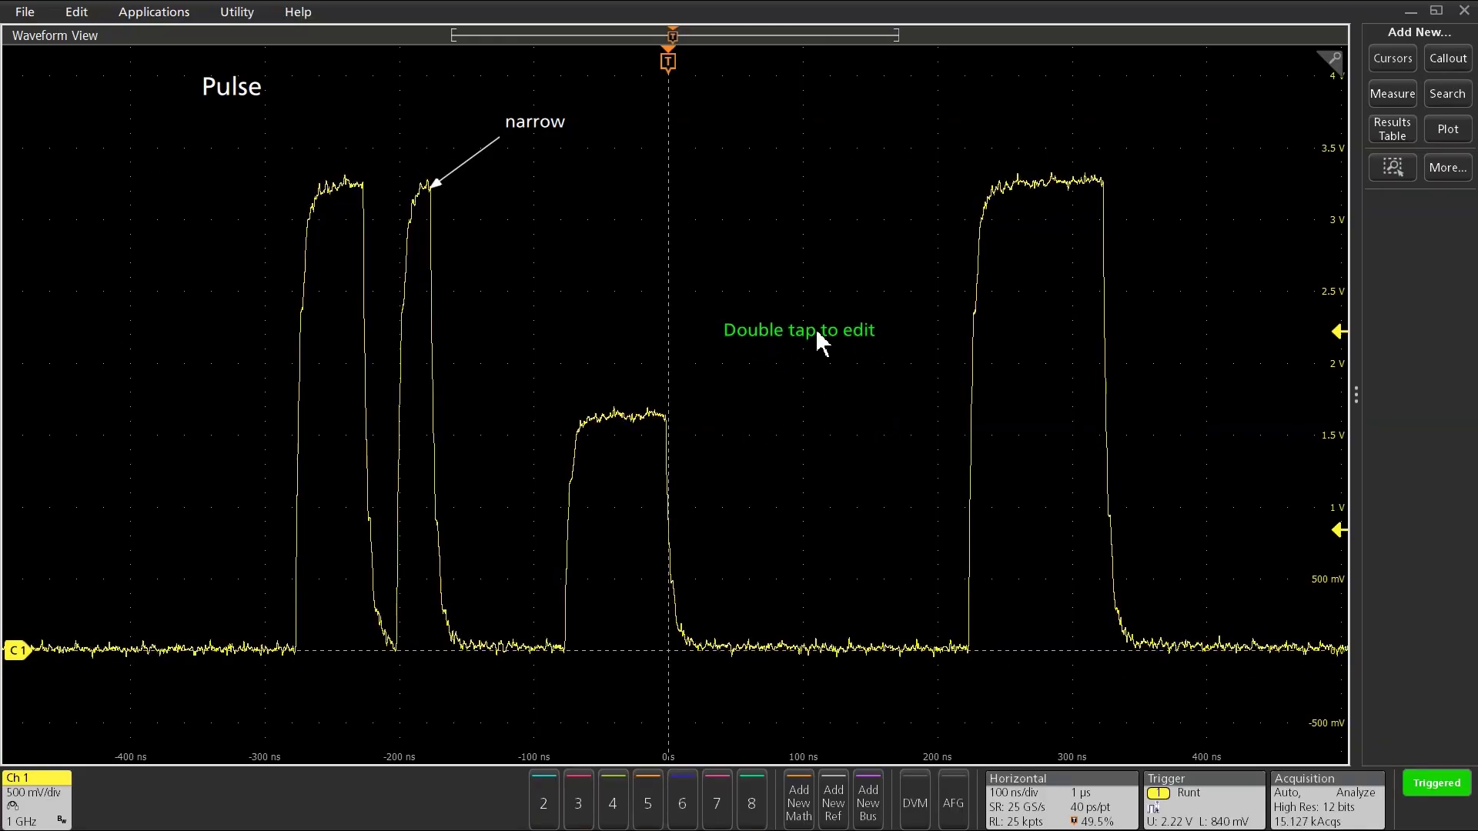
double_click(818, 333)
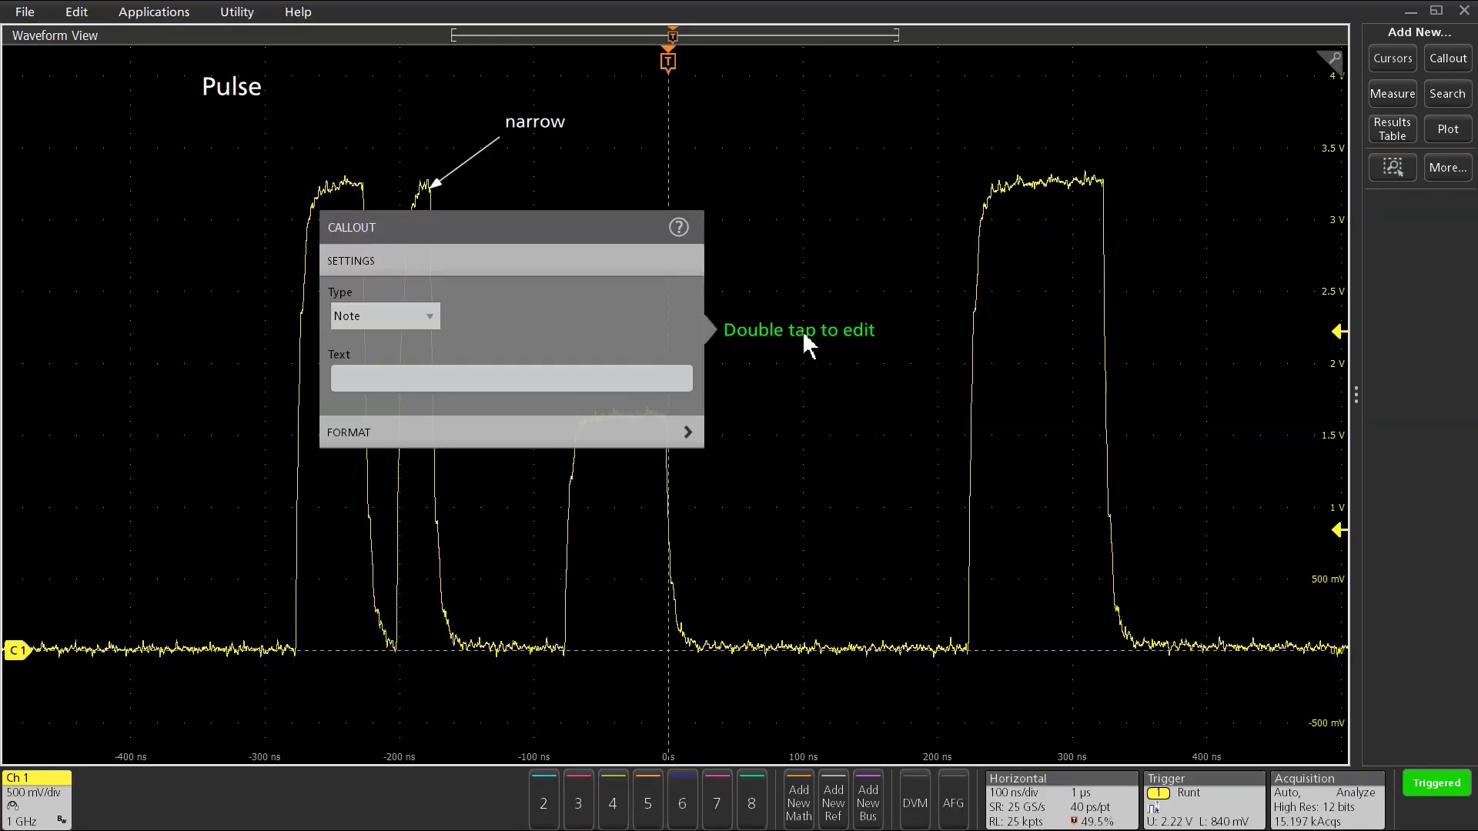
left_click(556, 381)
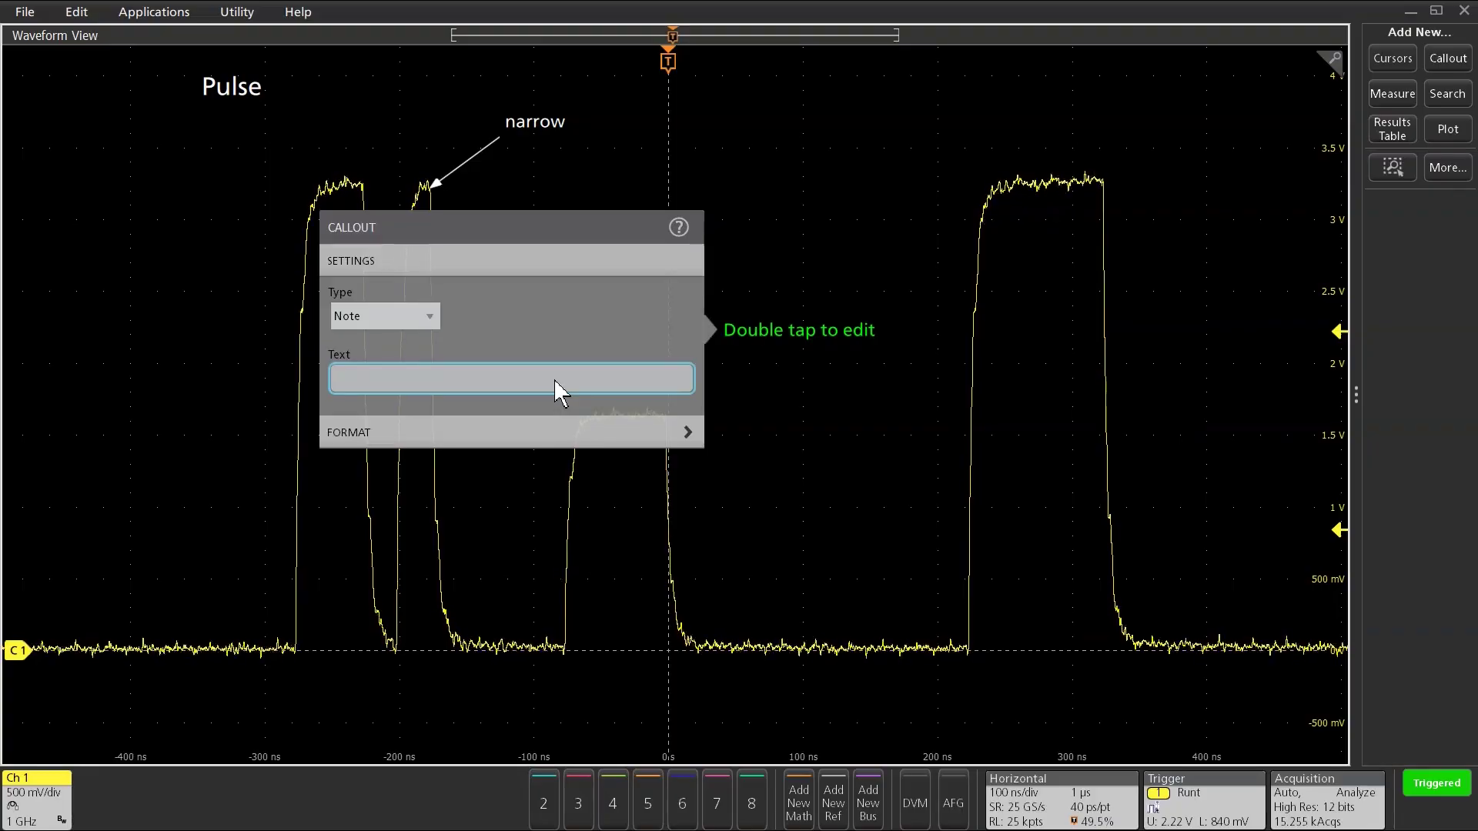
type("runt")
key("Return")
Change the runt callout to the Rectangle type and move its rectangle onto the low middle pulse.
left_click(413, 317)
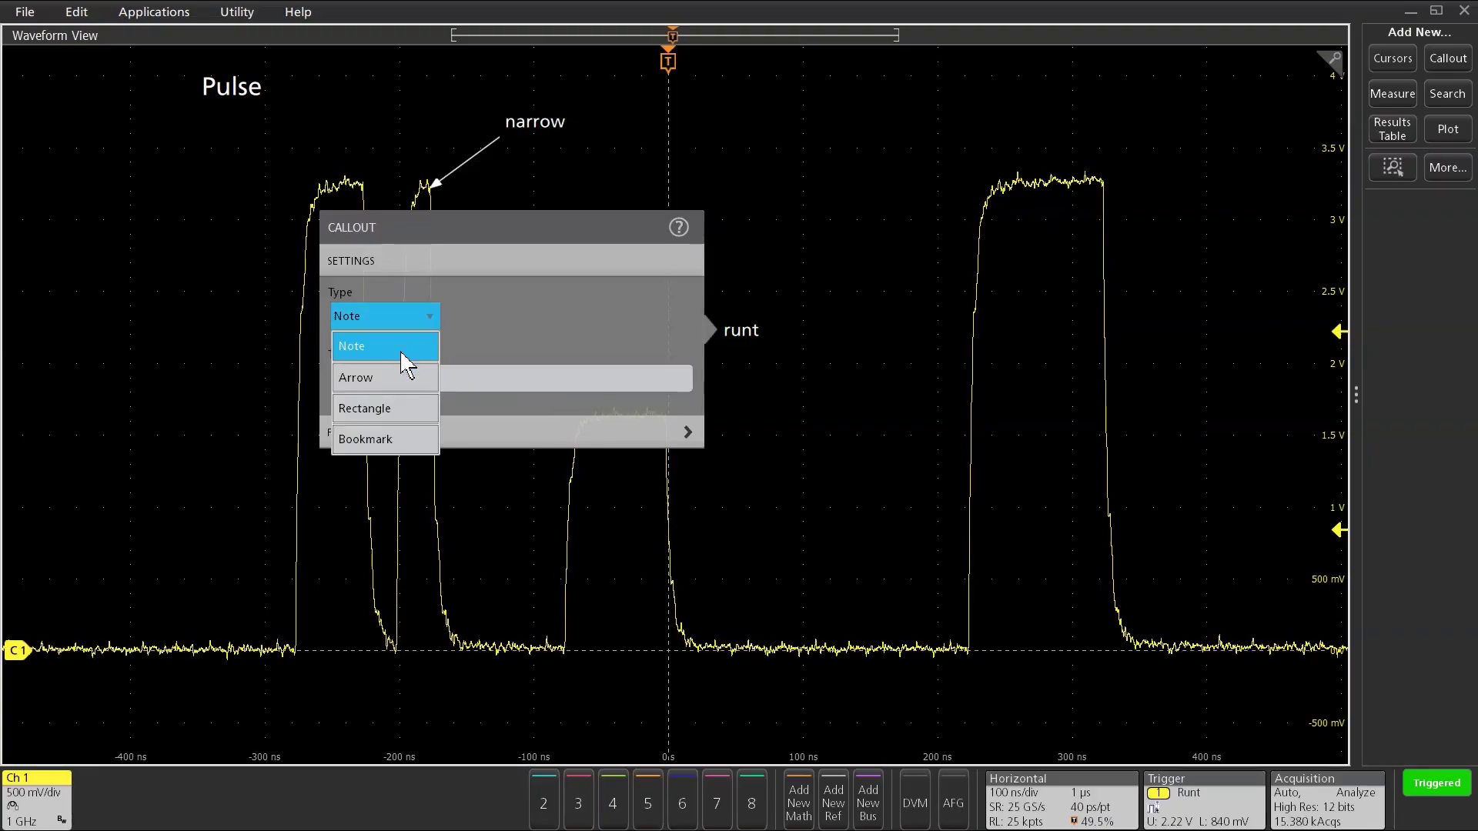
left_click(401, 415)
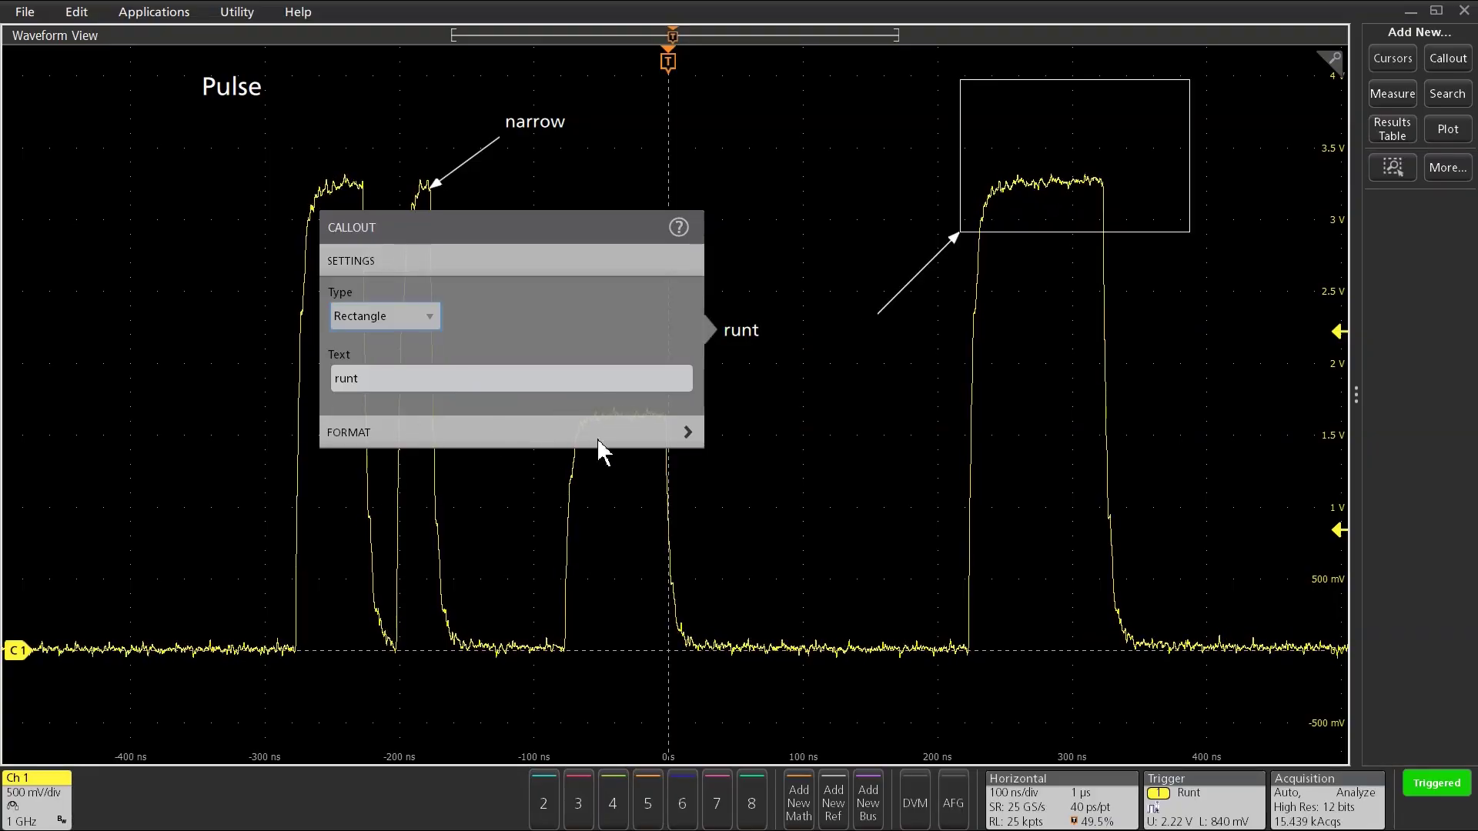
left_click(747, 466)
left_click_drag(918, 235, 558, 541)
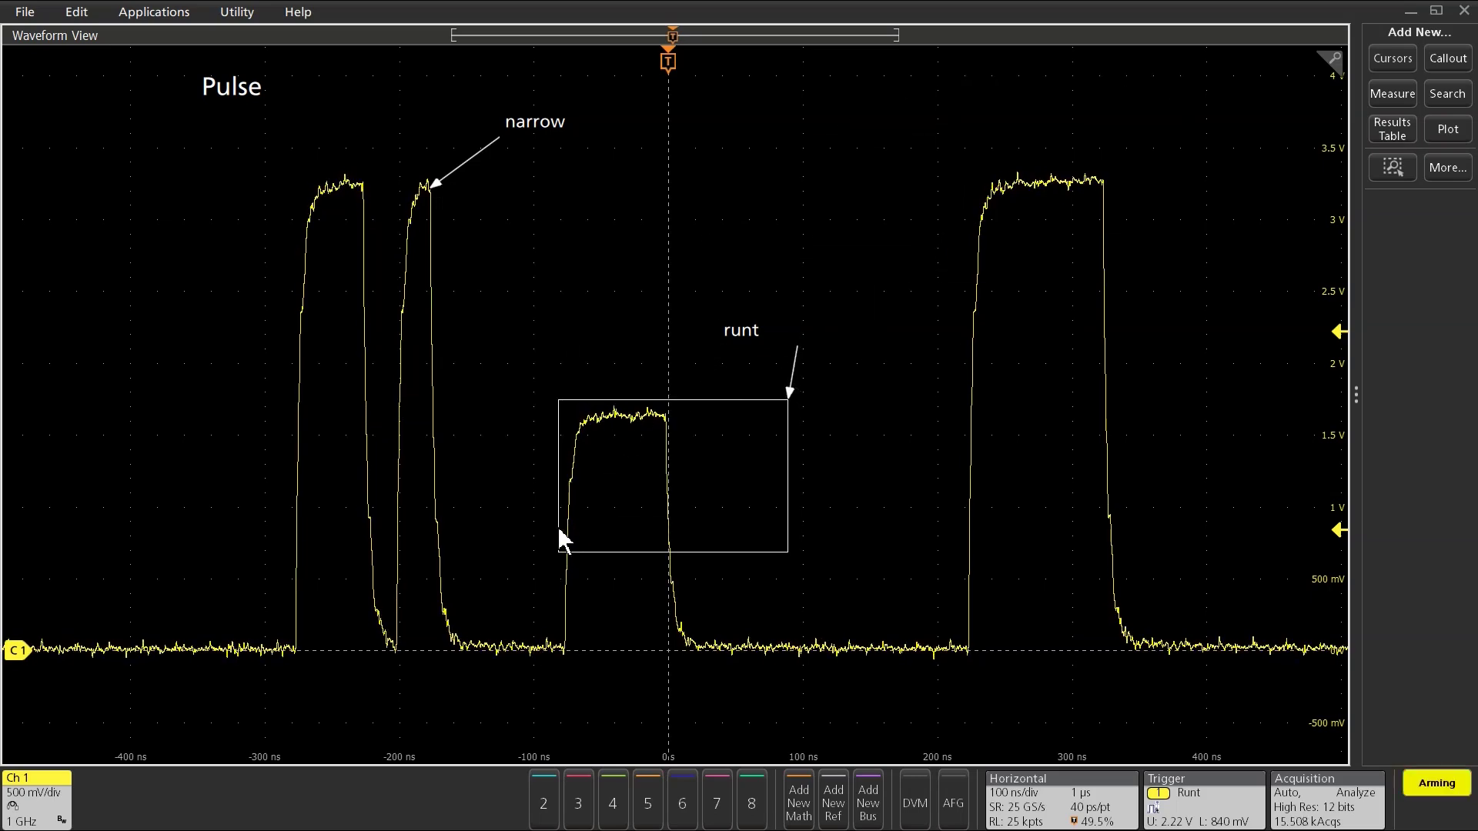
Resize the rectangle to tightly enclose the whole runt pulse and shift the runt label slightly away from it.
left_click(789, 494)
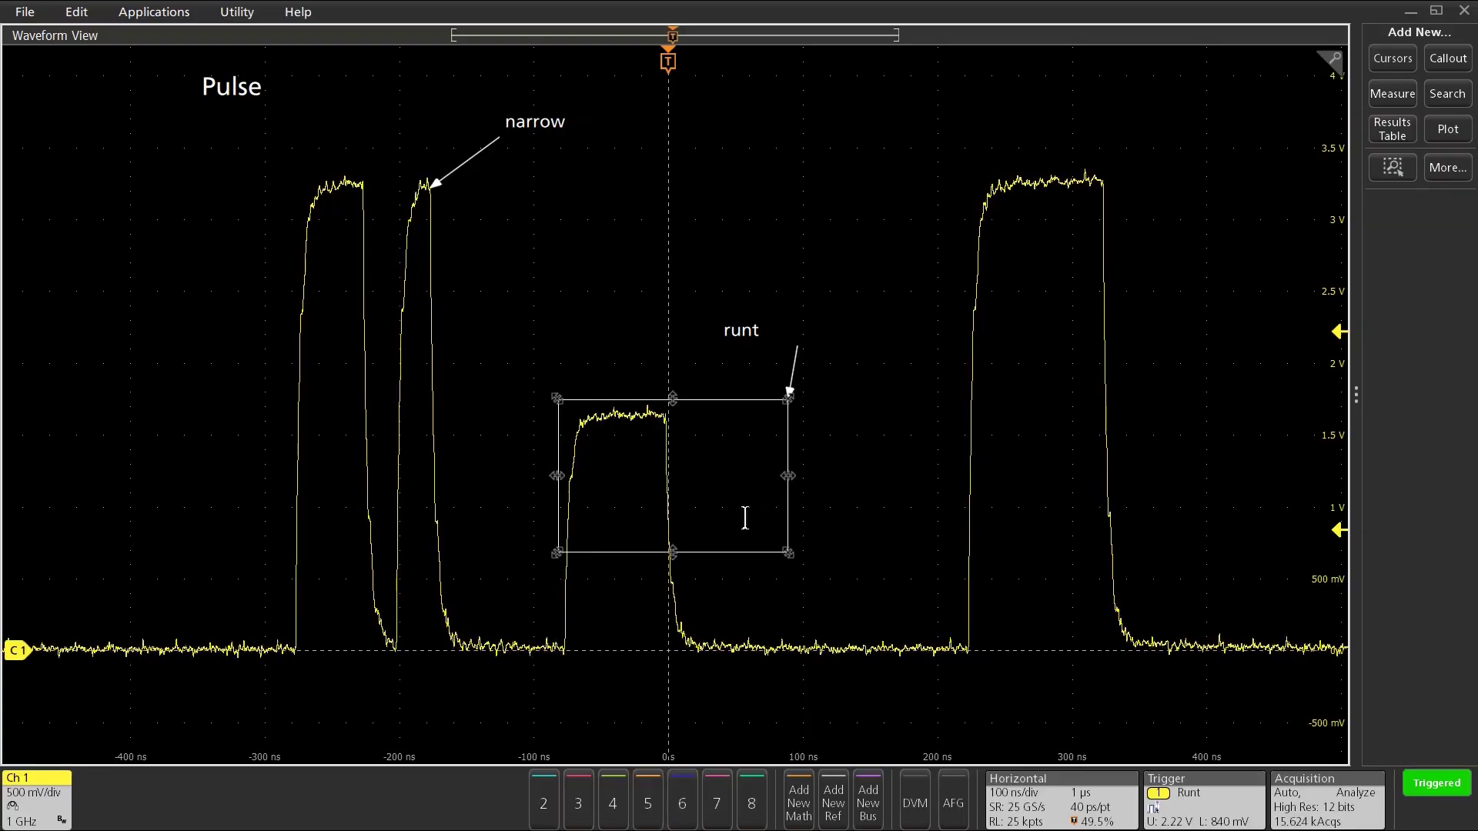
left_click_drag(791, 554, 691, 669)
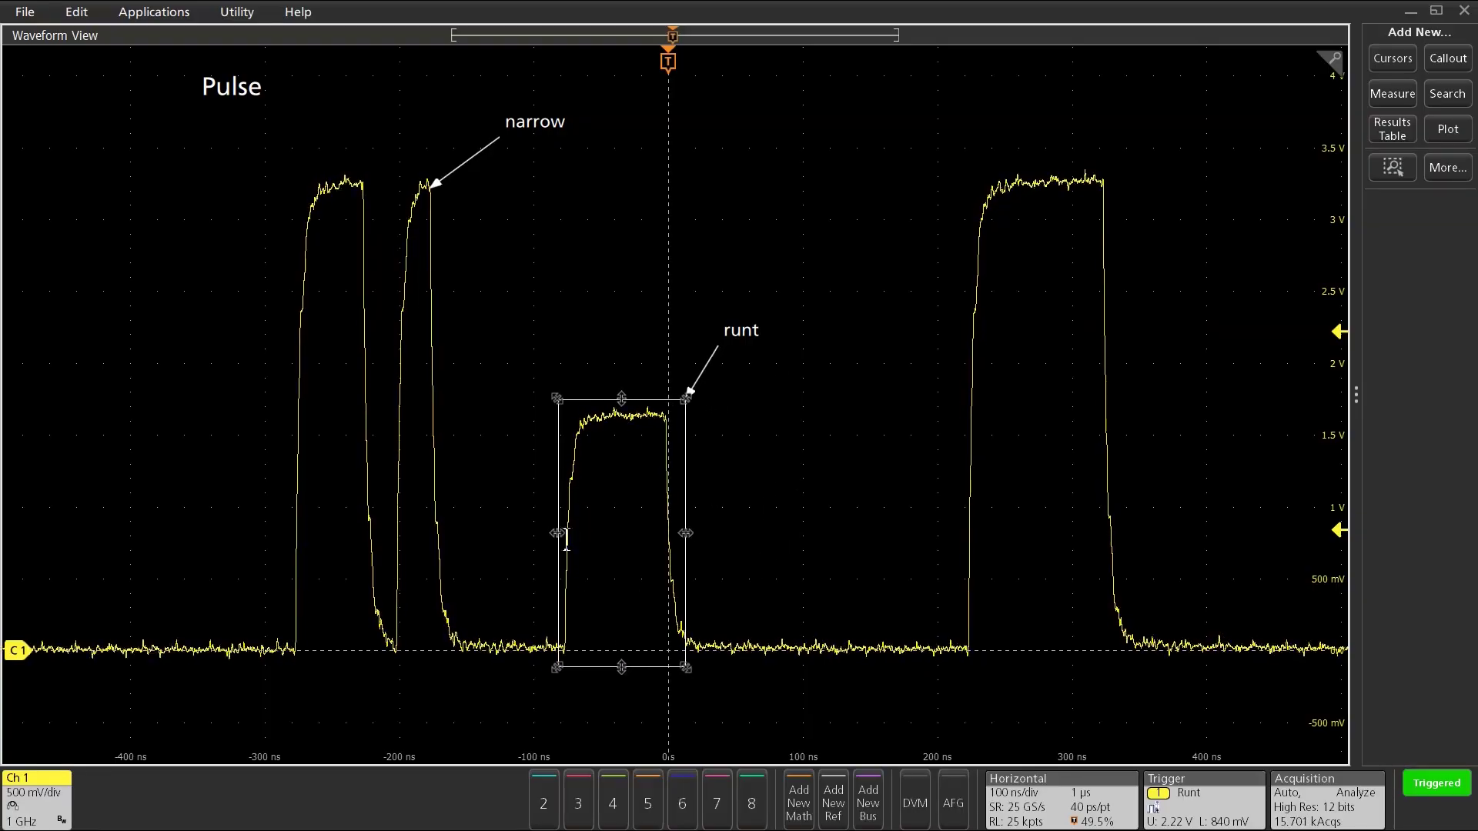
left_click_drag(564, 538, 559, 538)
left_click(689, 450)
left_click_drag(686, 439, 693, 429)
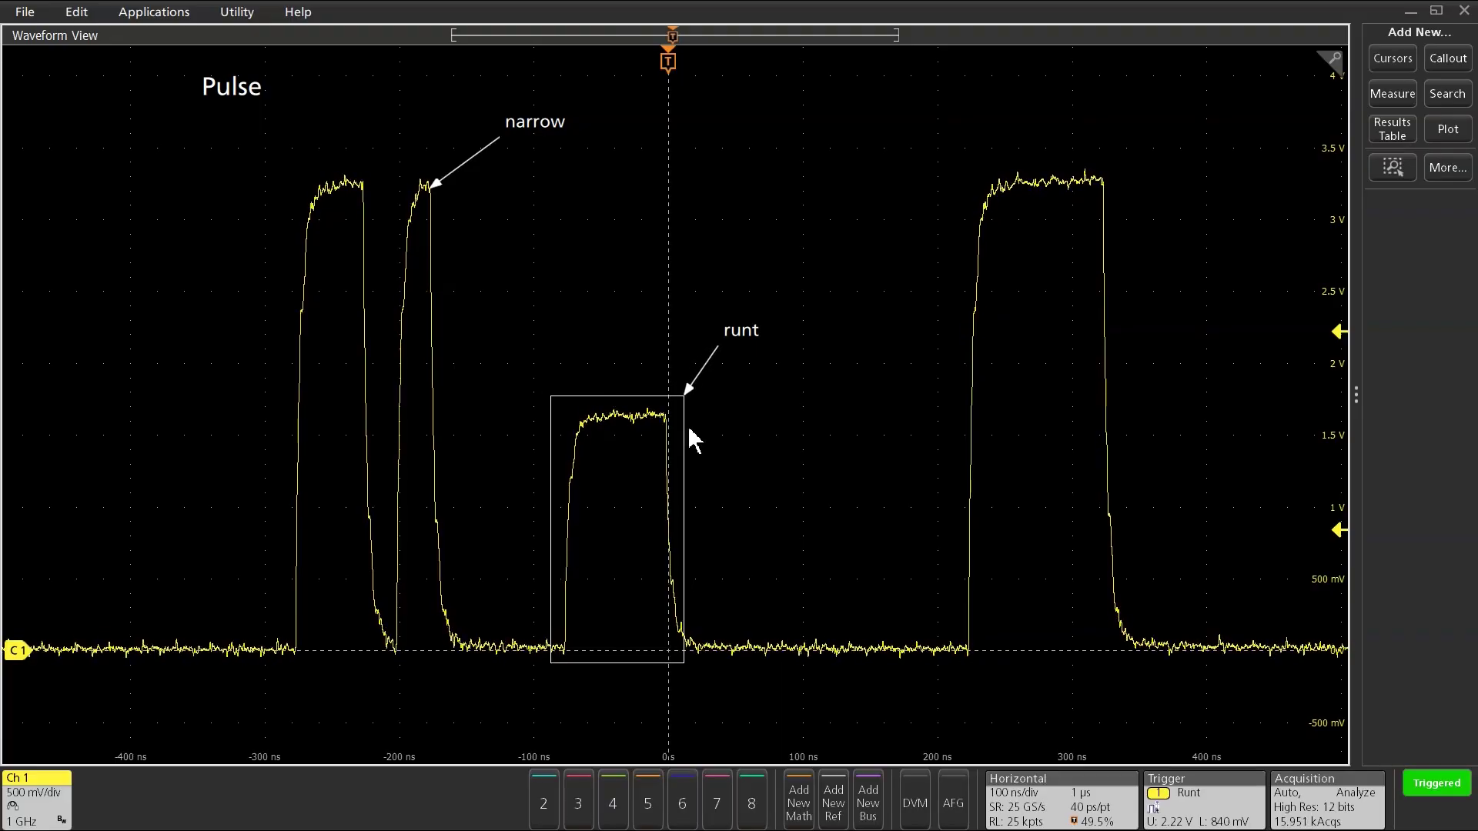
left_click_drag(719, 344, 733, 347)
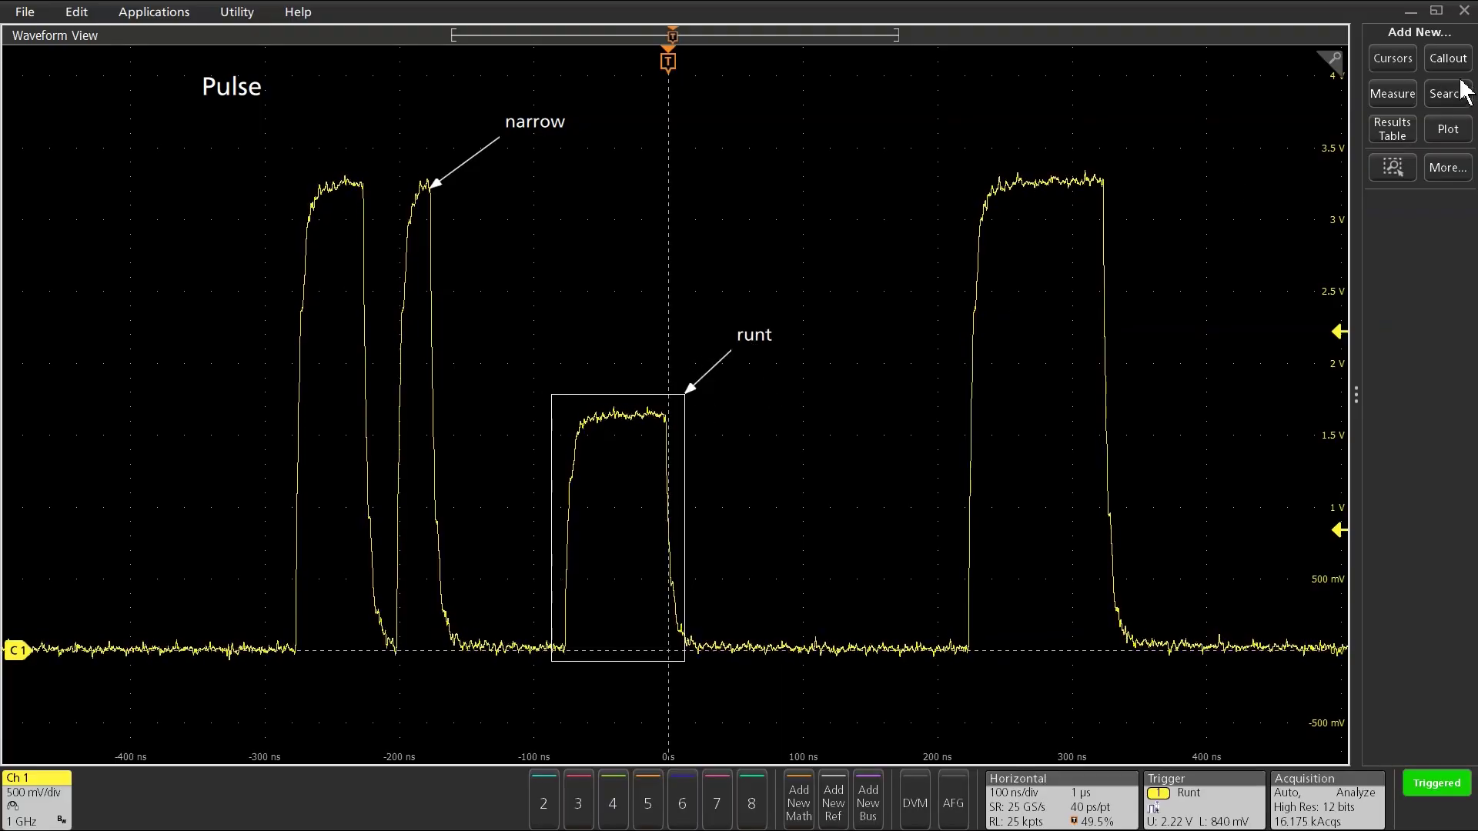
Add a fourth callout beside the runt pulse with the text "runt voltage".
left_click(1448, 59)
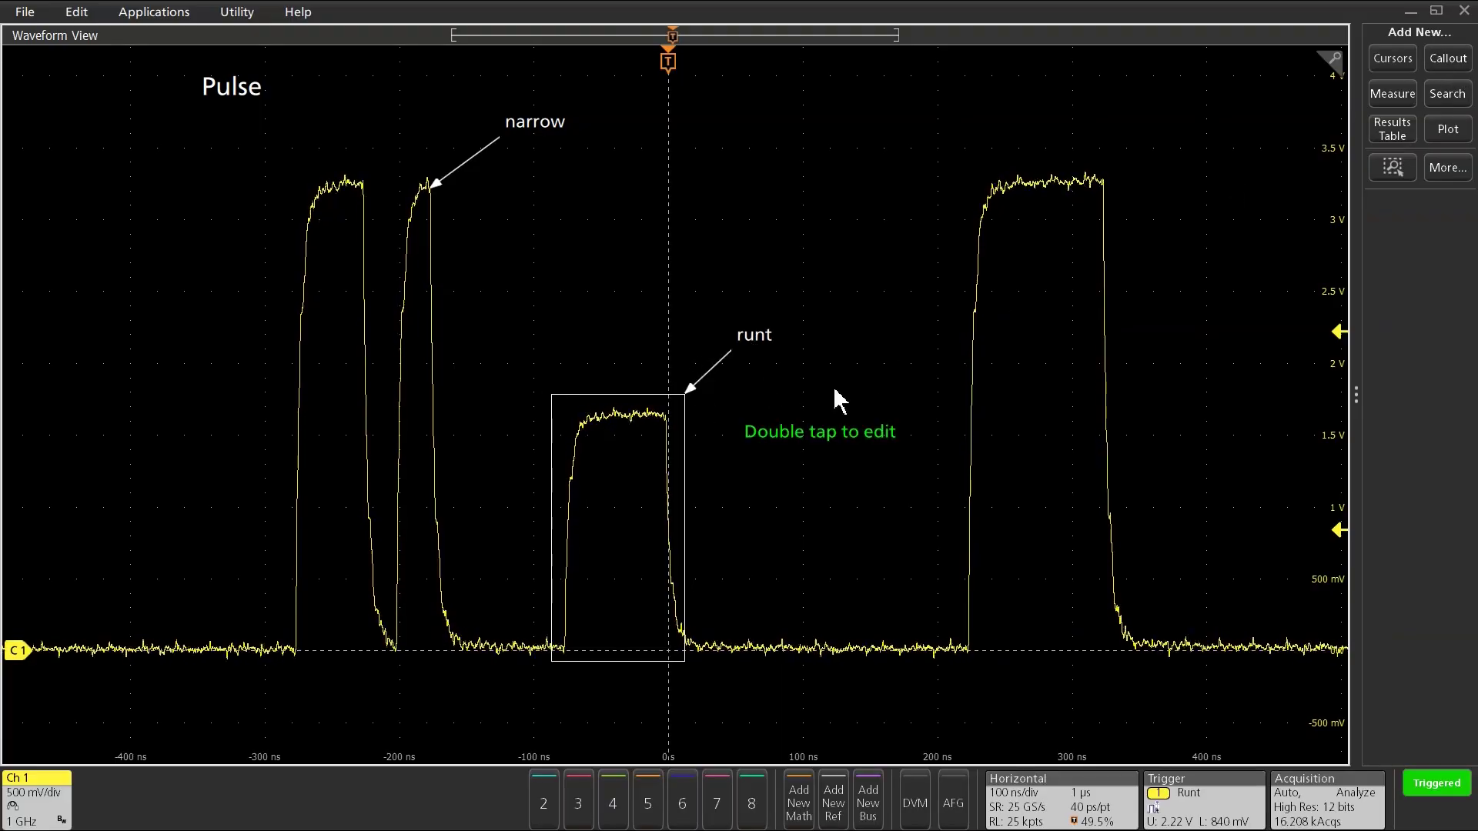
double_click(839, 445)
left_click(602, 480)
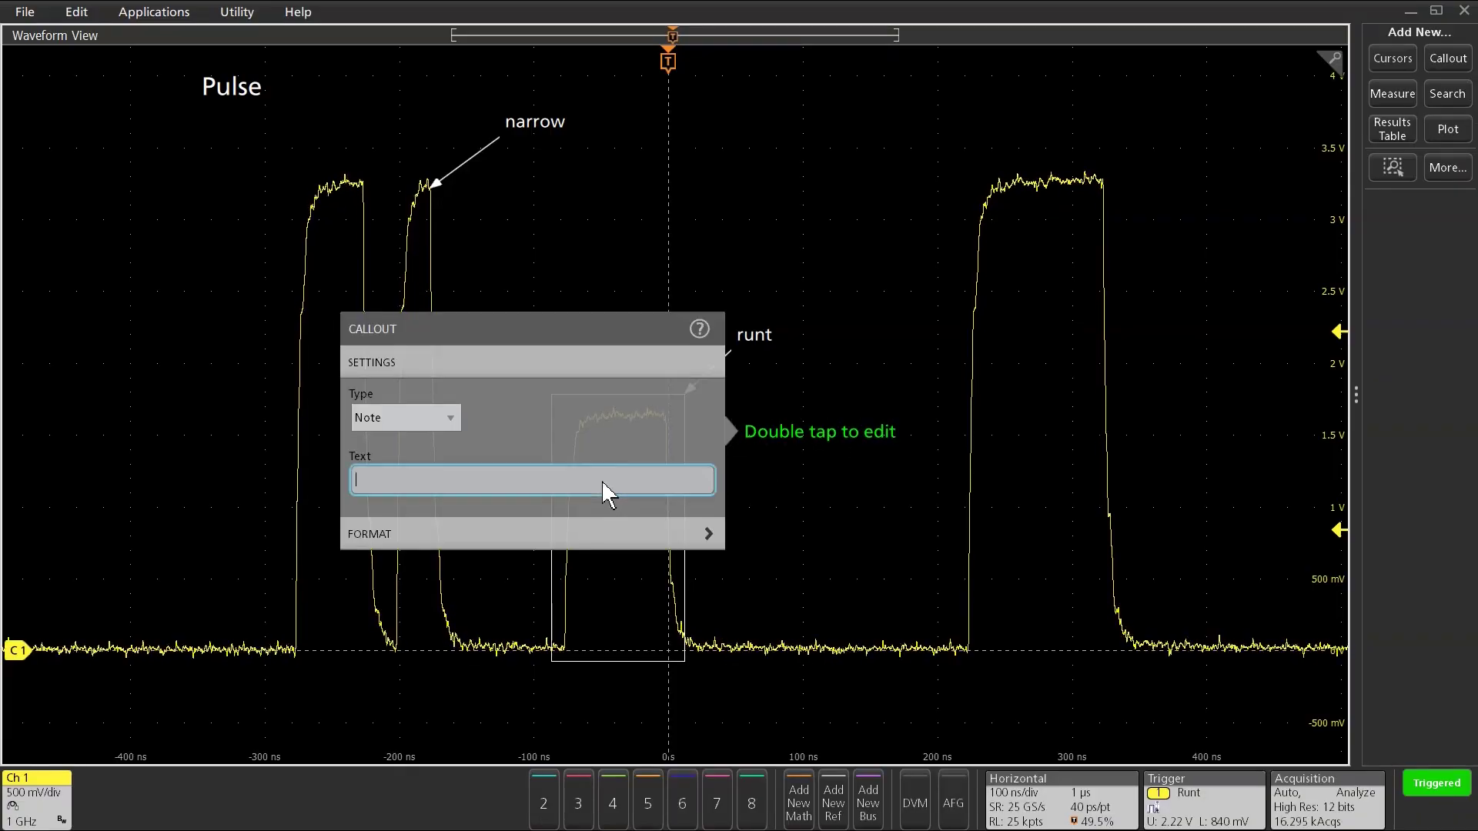
type("runt")
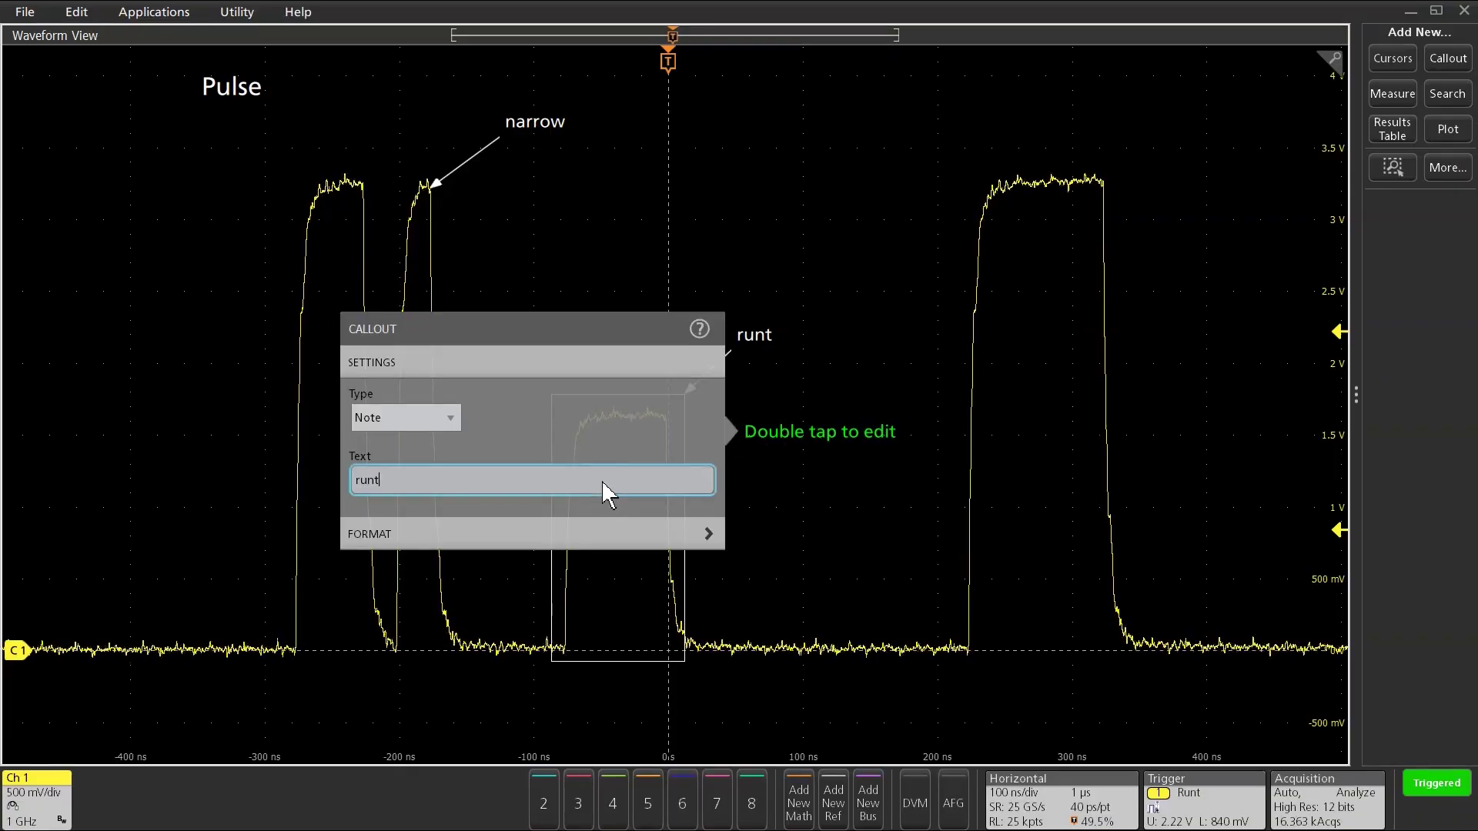
type(" voltage")
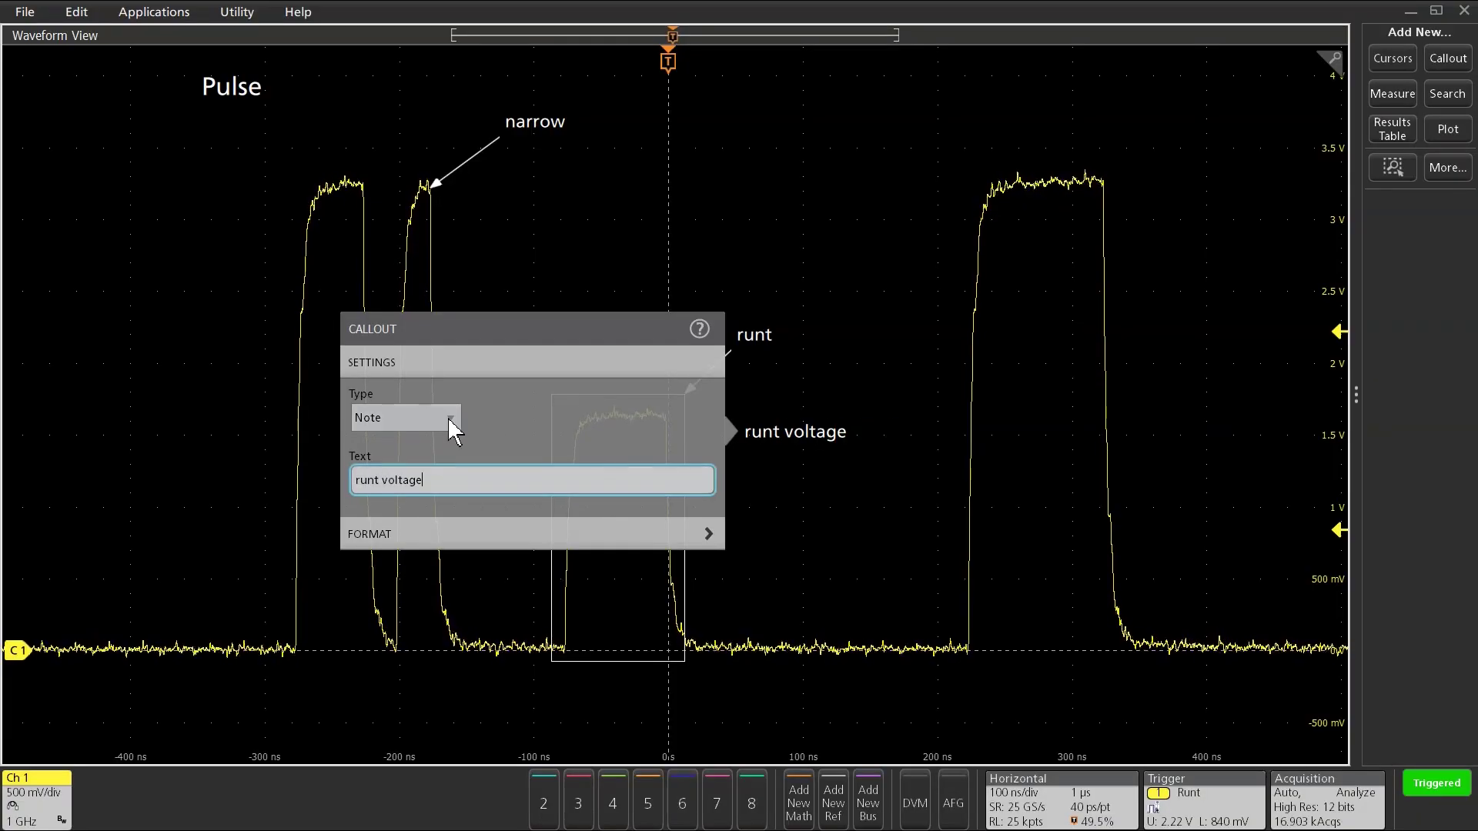
Change the runt voltage callout to the Bookmark type, move its label above the runt label and place its marker on the runt pulse's top.
left_click(449, 420)
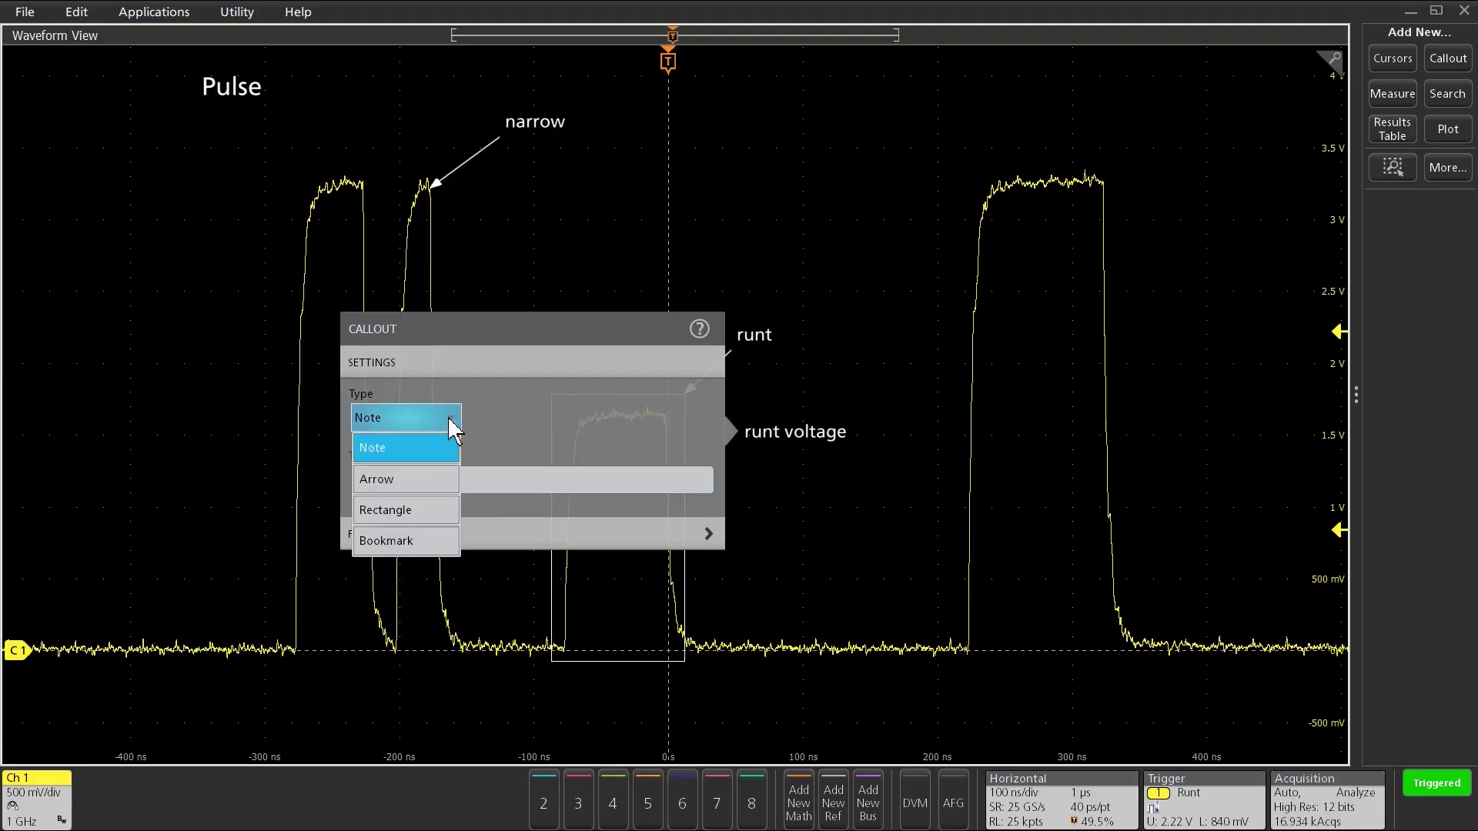
left_click(424, 544)
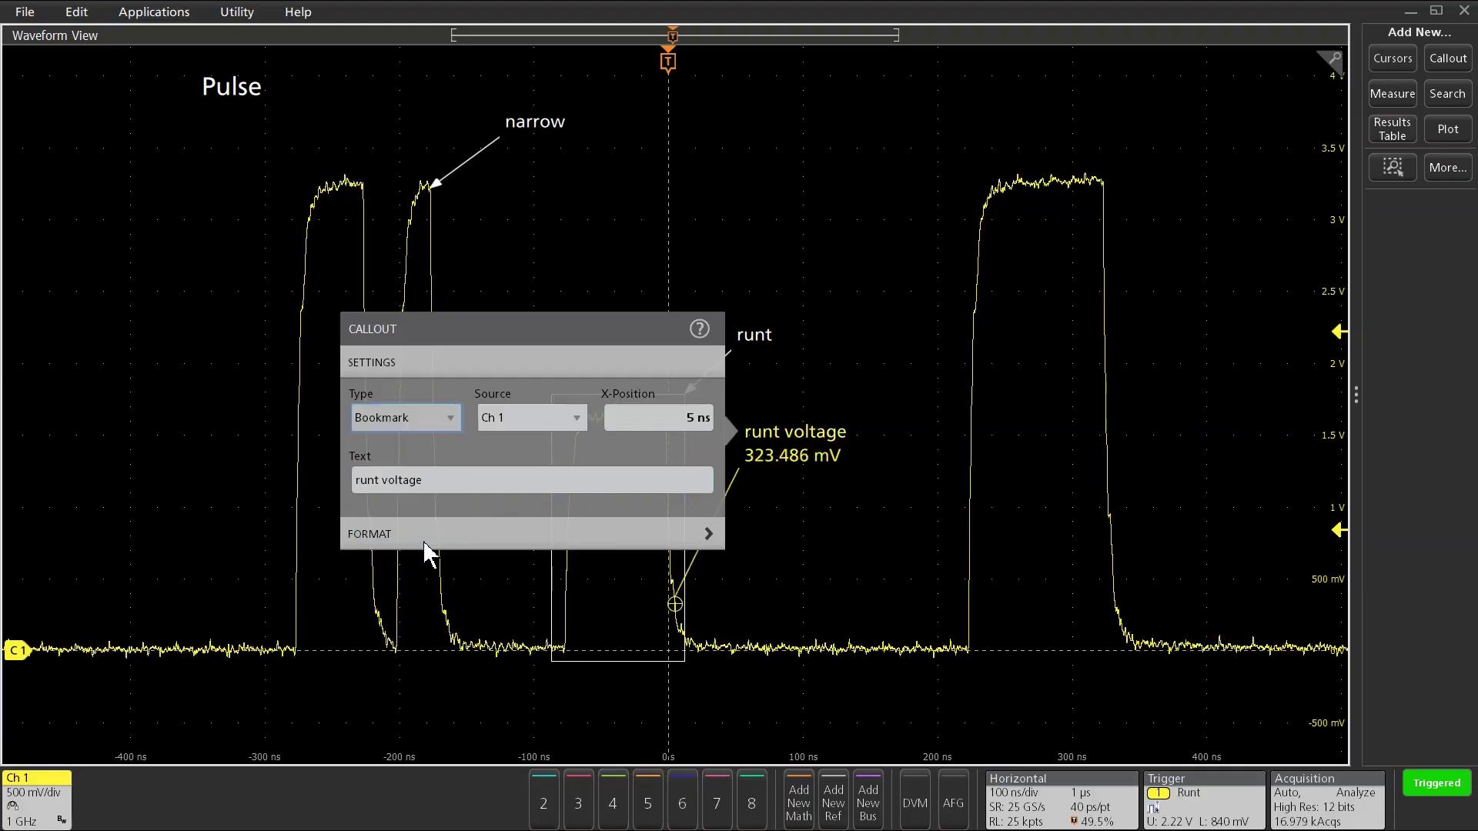
left_click(850, 478)
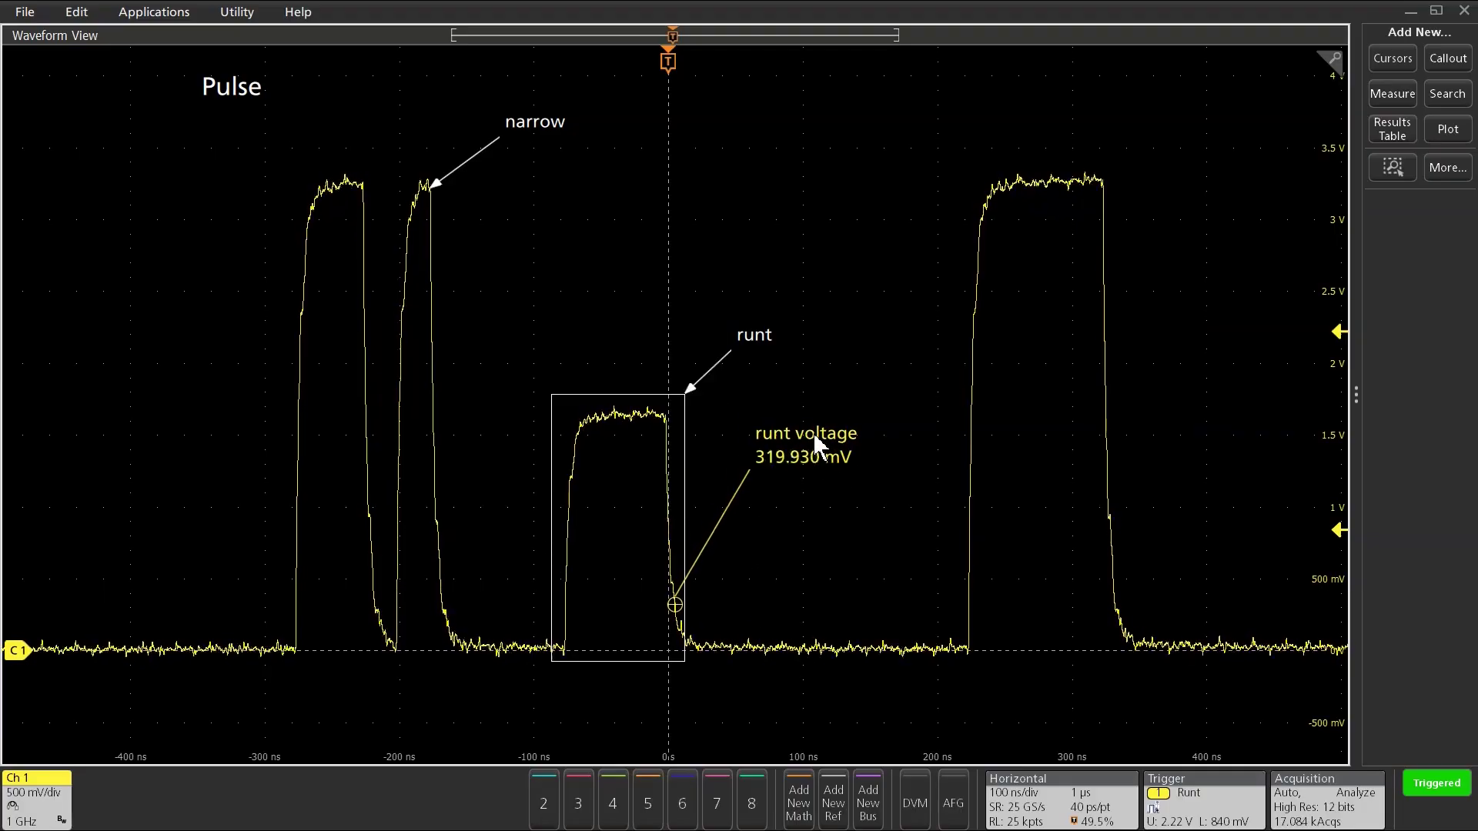
left_click_drag(816, 459, 742, 214)
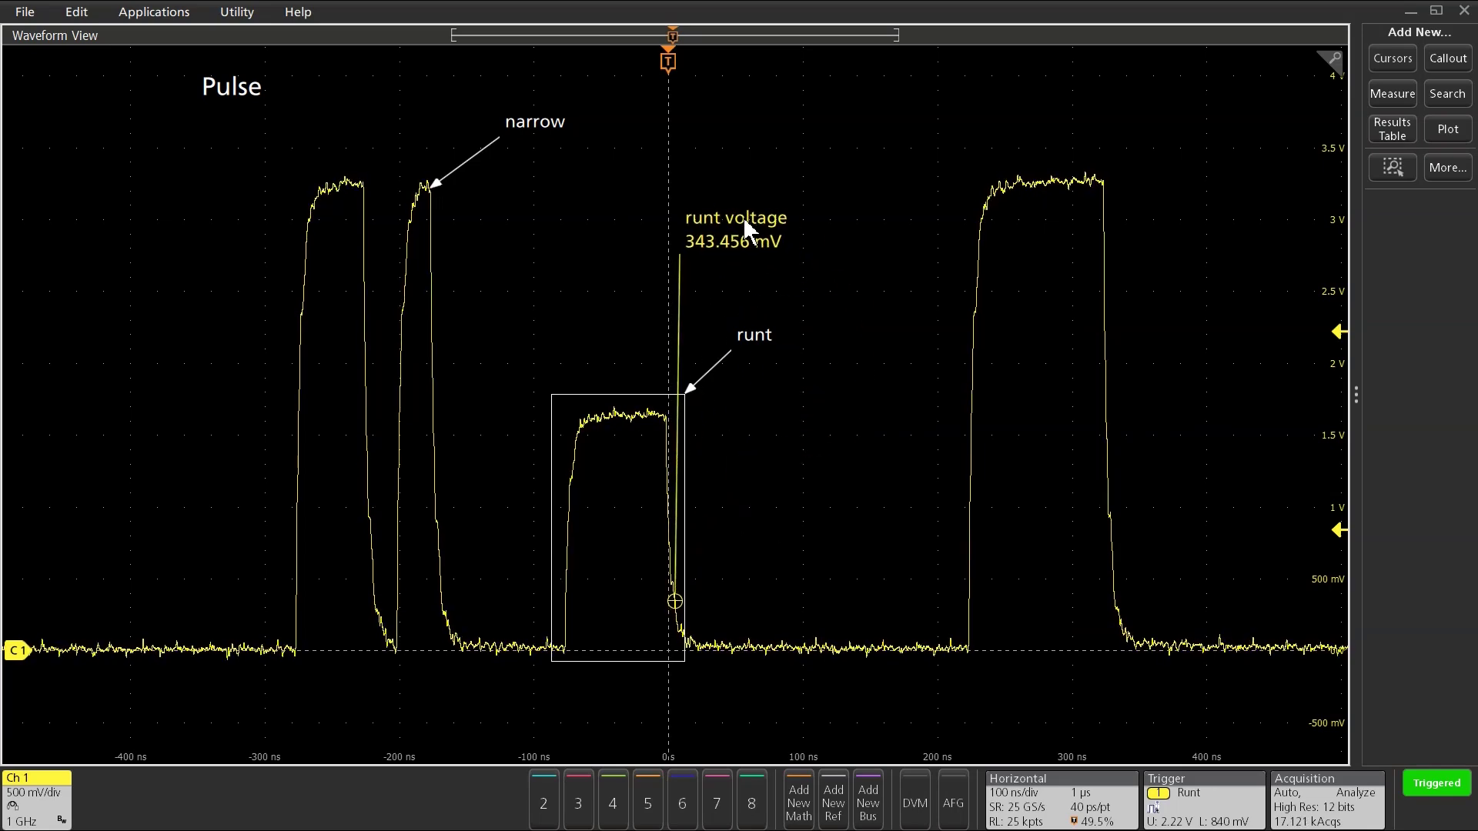
left_click_drag(675, 608, 597, 416)
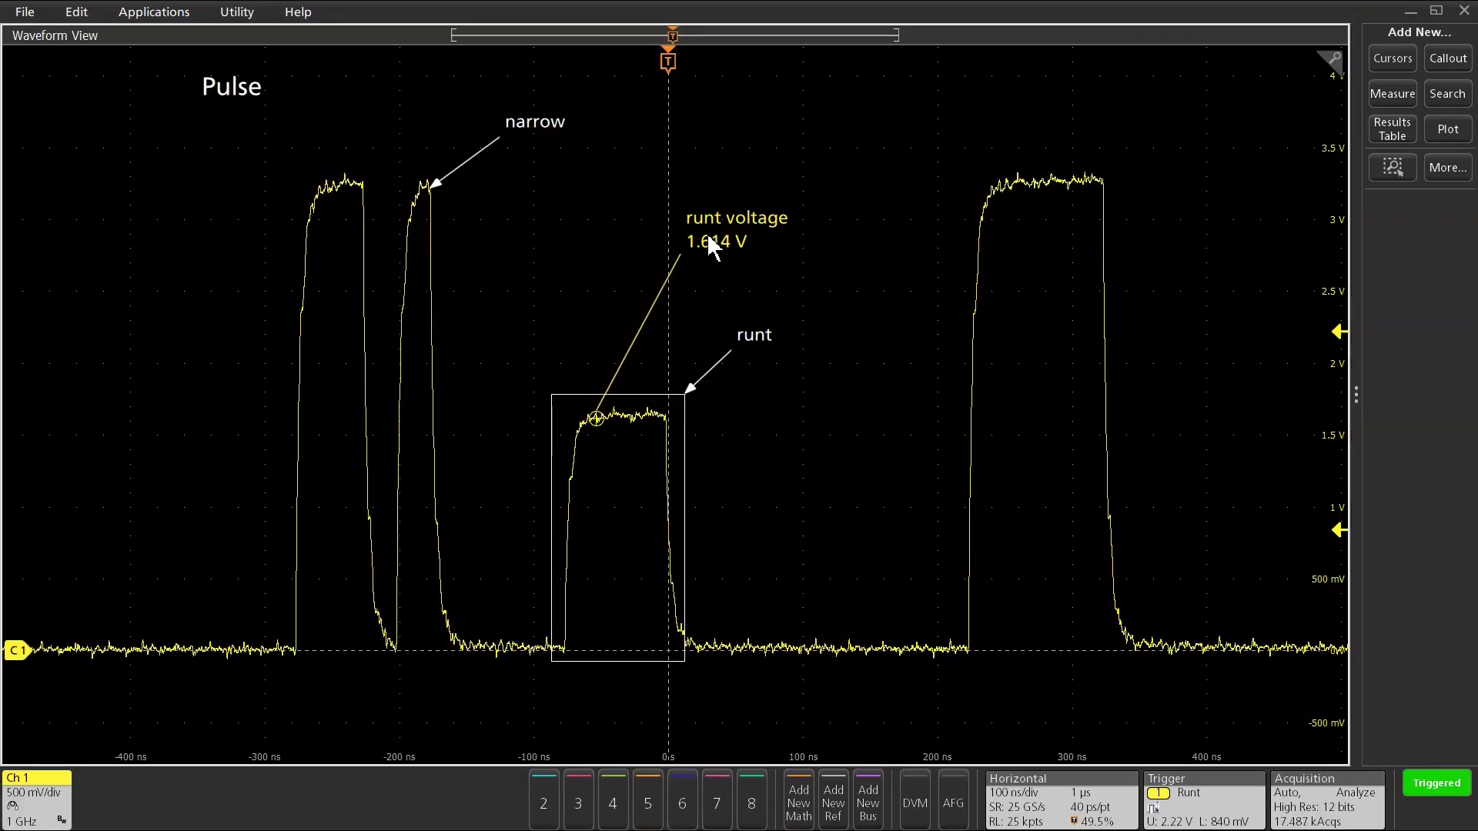
Open the runt voltage bookmark's settings and fine-tune its X-position, ending at -53.3524 ns.
double_click(729, 218)
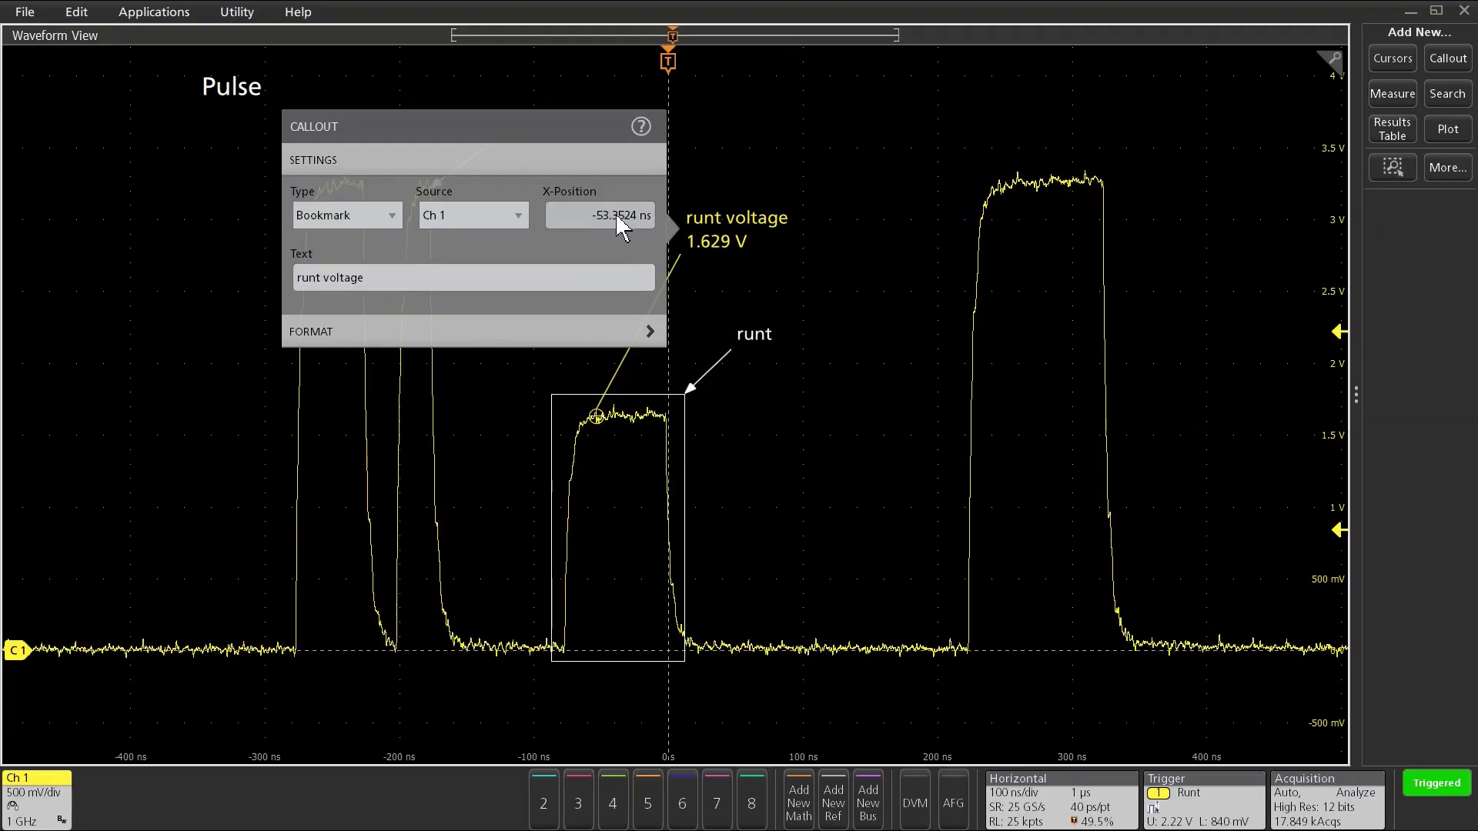
scroll(609, 212, "down", 1)
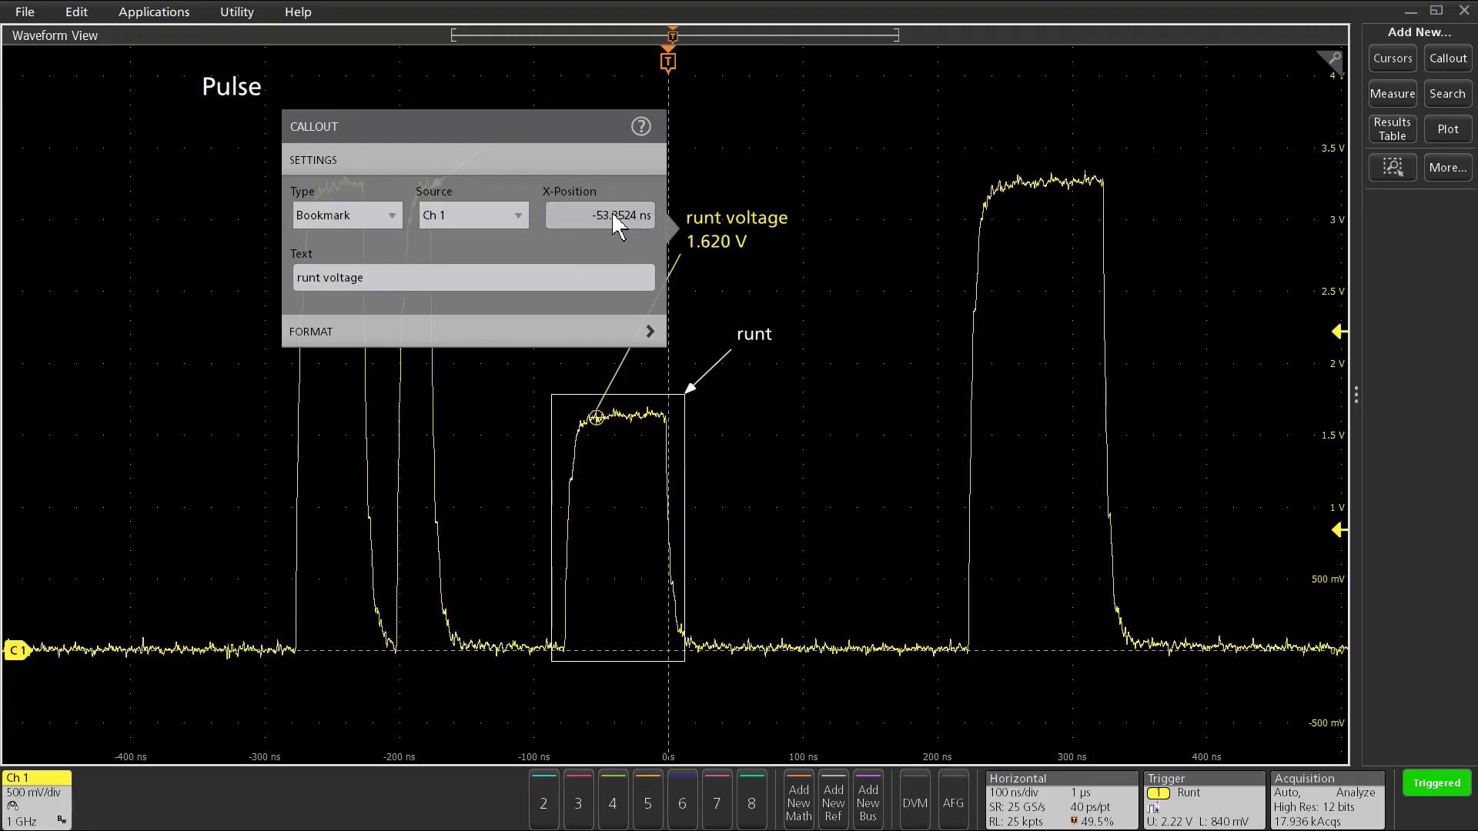
scroll(608, 212, "up", 1)
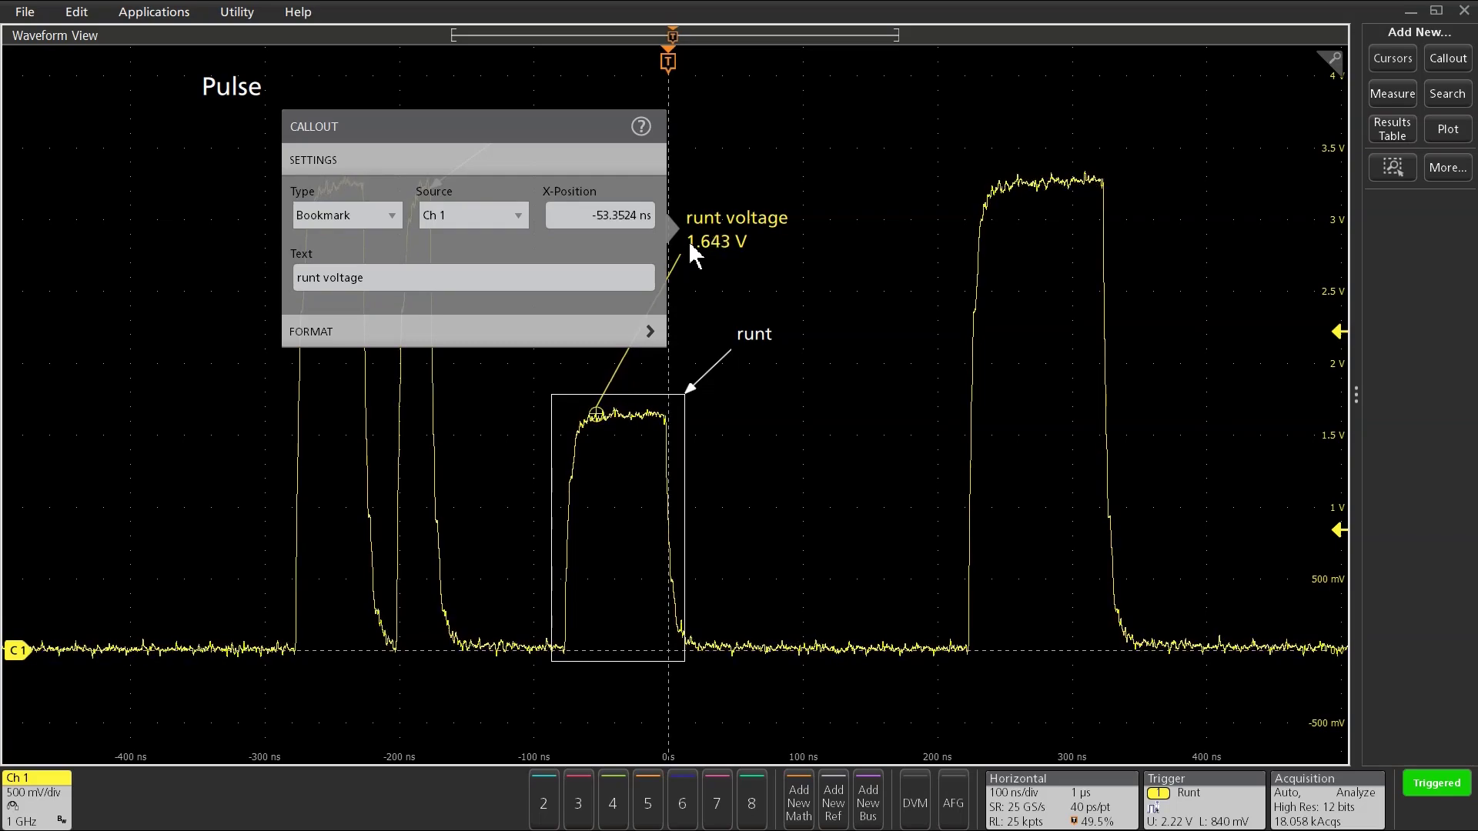
Set the runt voltage callout's font size to 48 and move its enlarged label above the runt label.
left_click(518, 433)
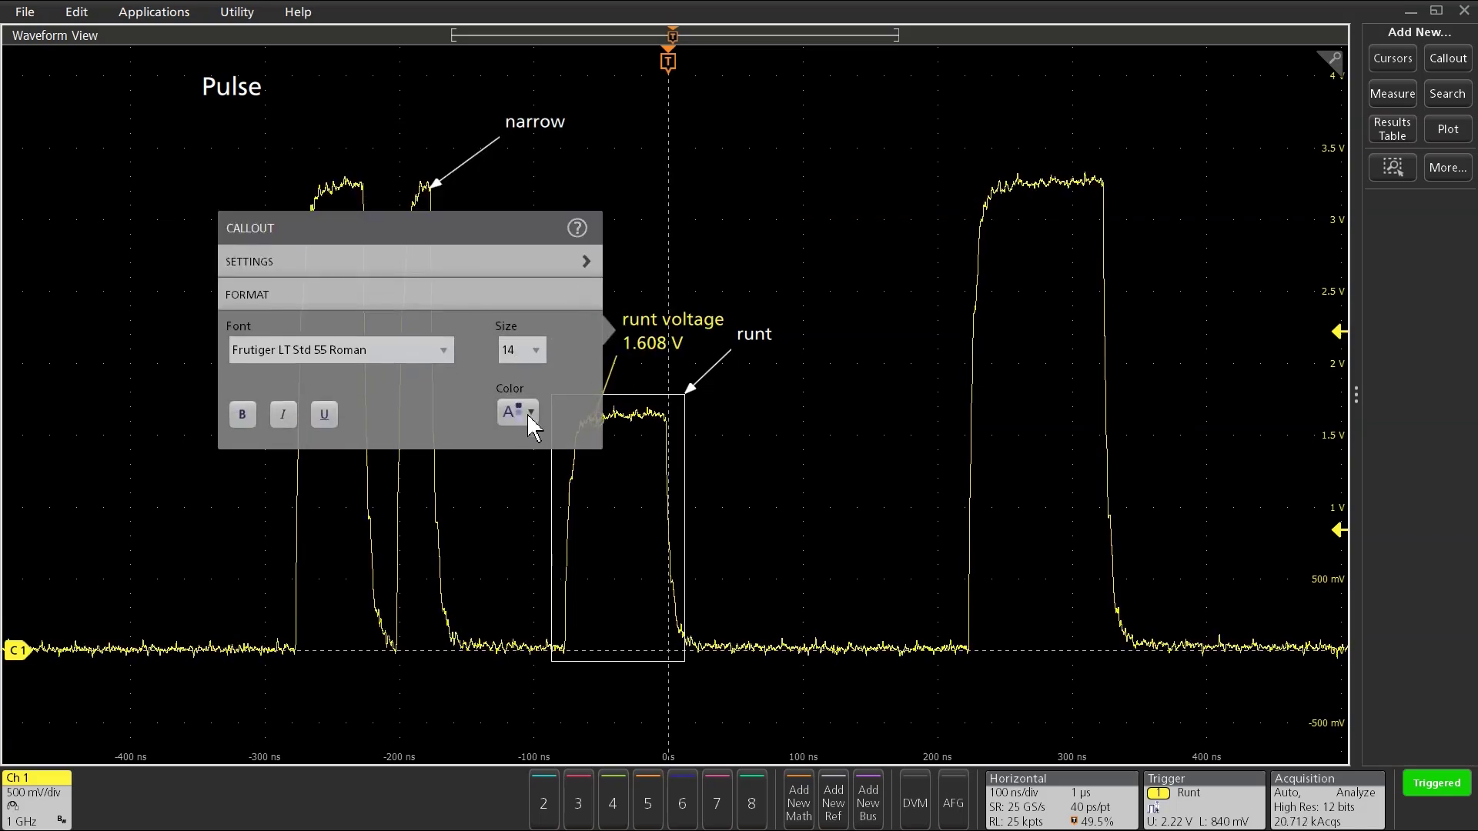
left_click(531, 356)
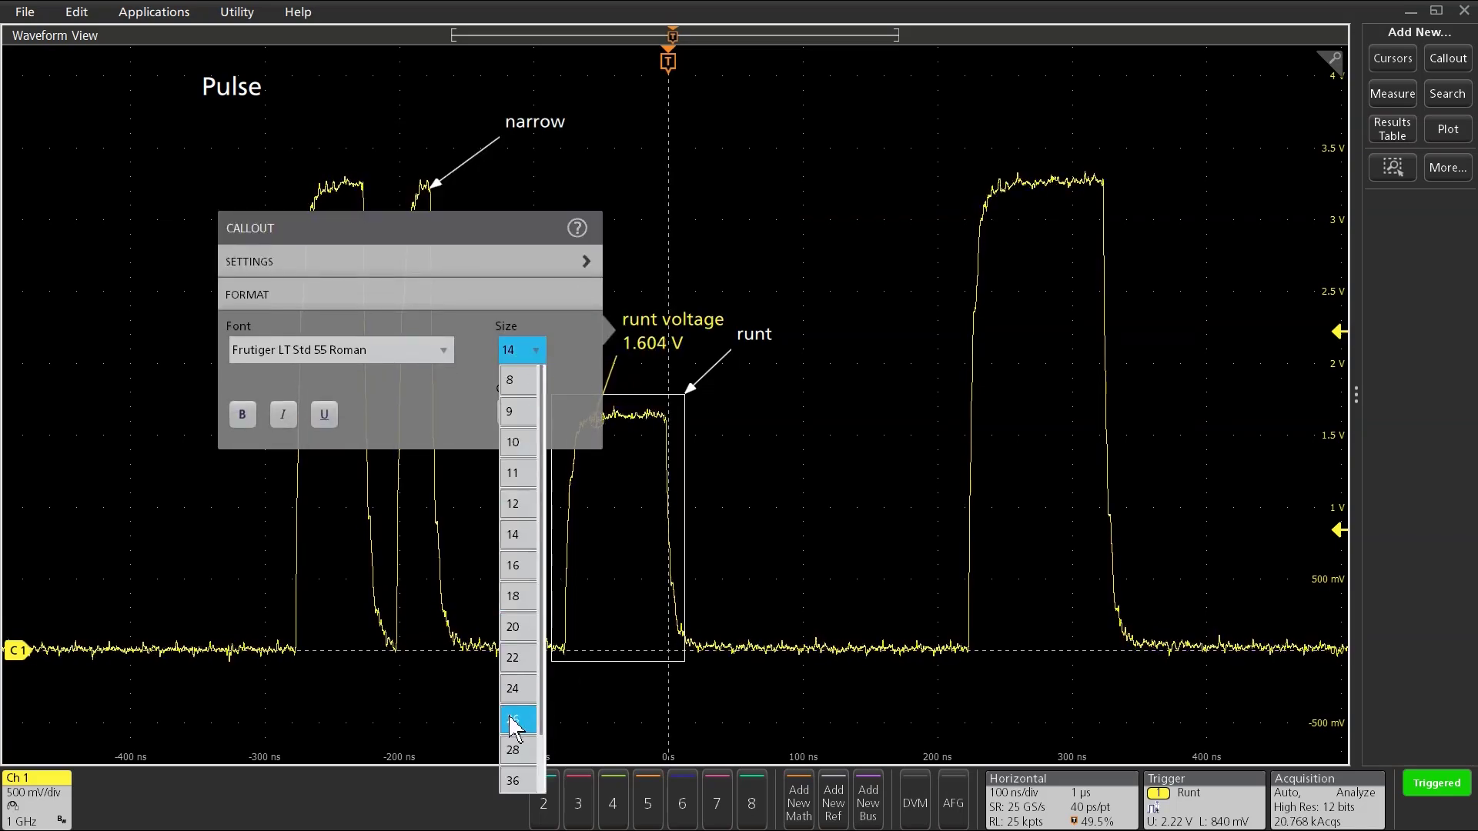
scroll(514, 724, "down", 2)
left_click(518, 756)
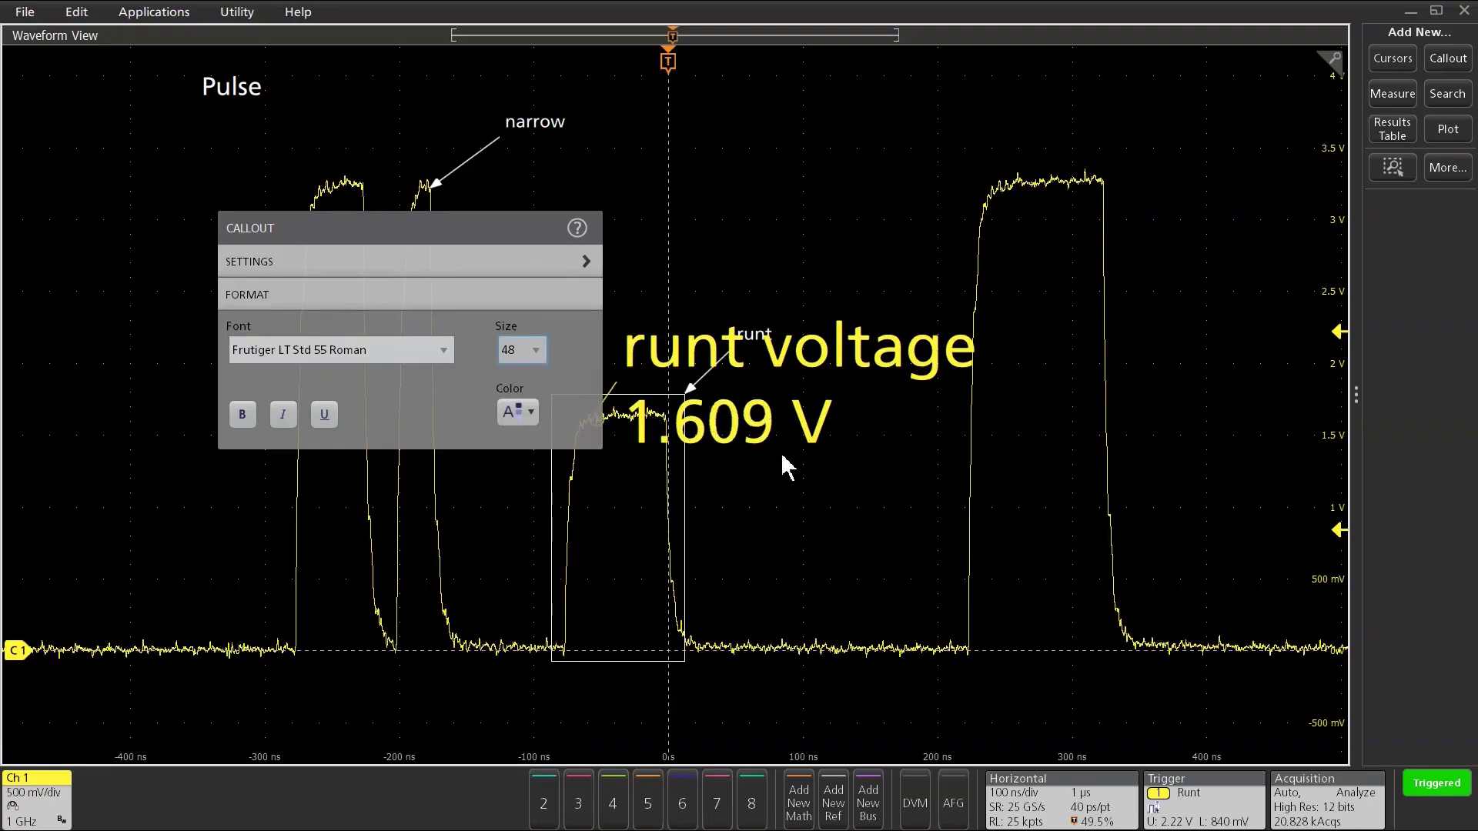
left_click(801, 297)
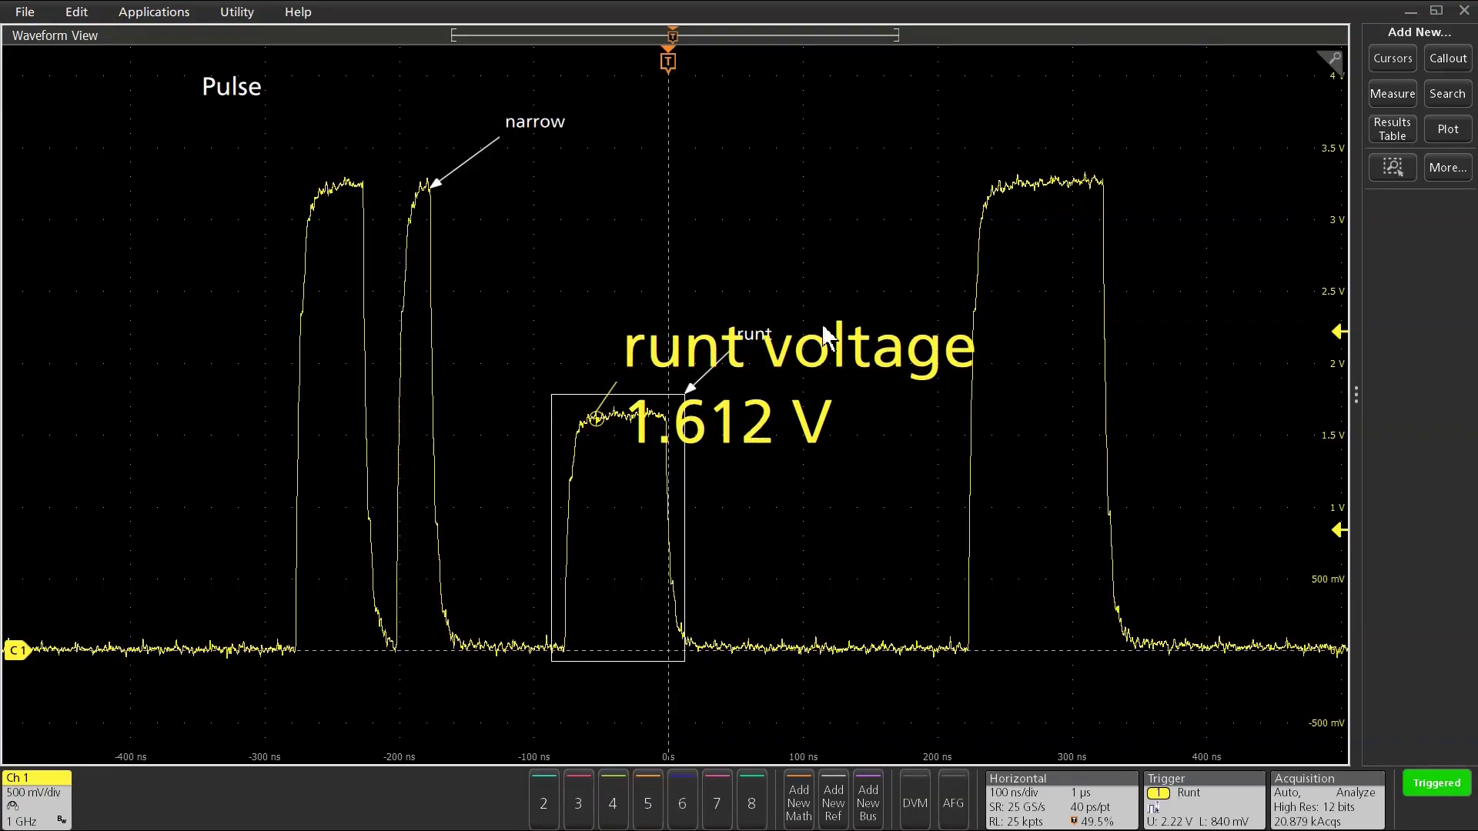
left_click_drag(827, 337, 884, 155)
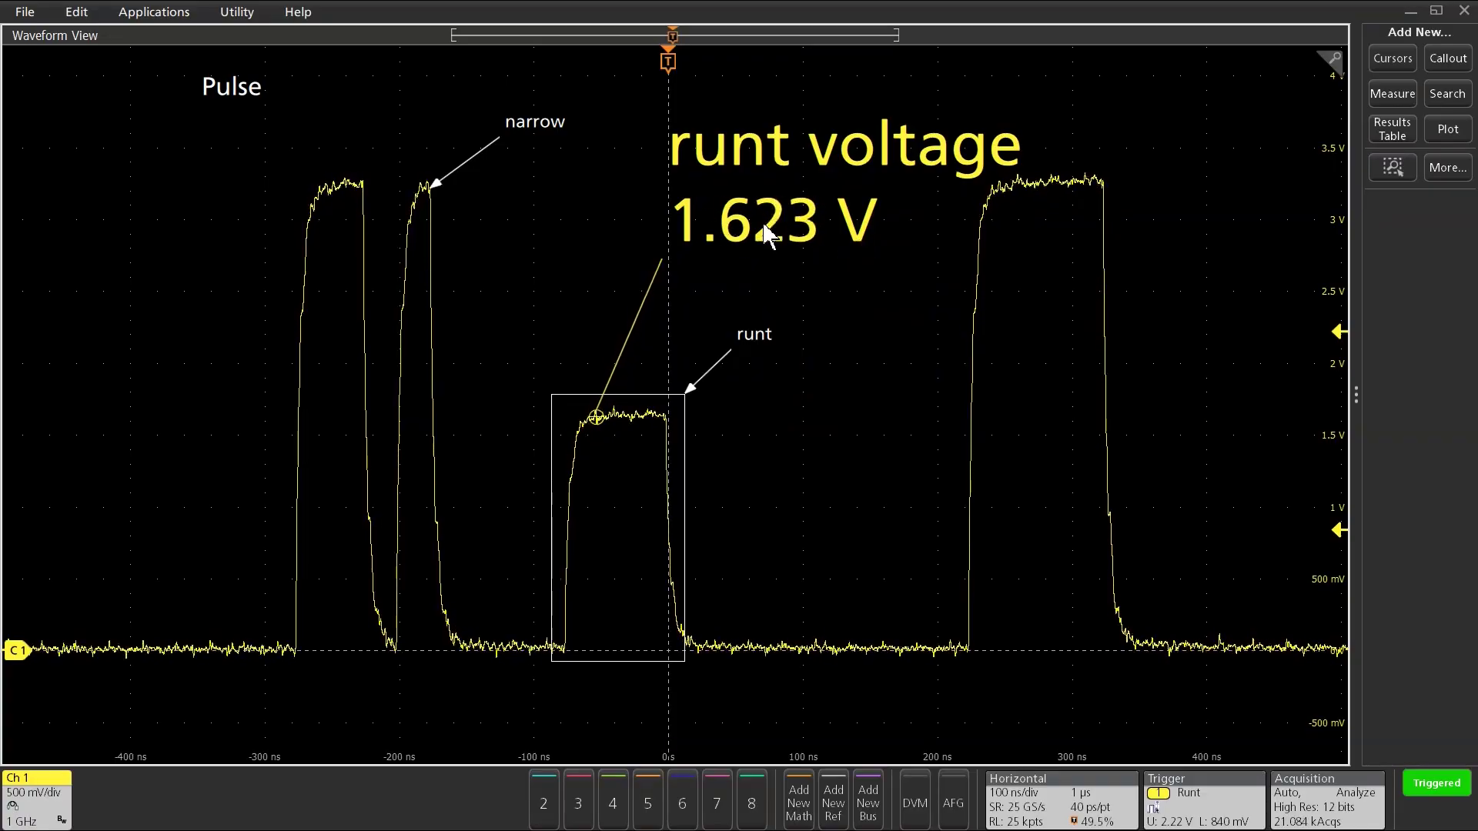
Turn on the cursors in the annotated waveform view.
left_click(1403, 61)
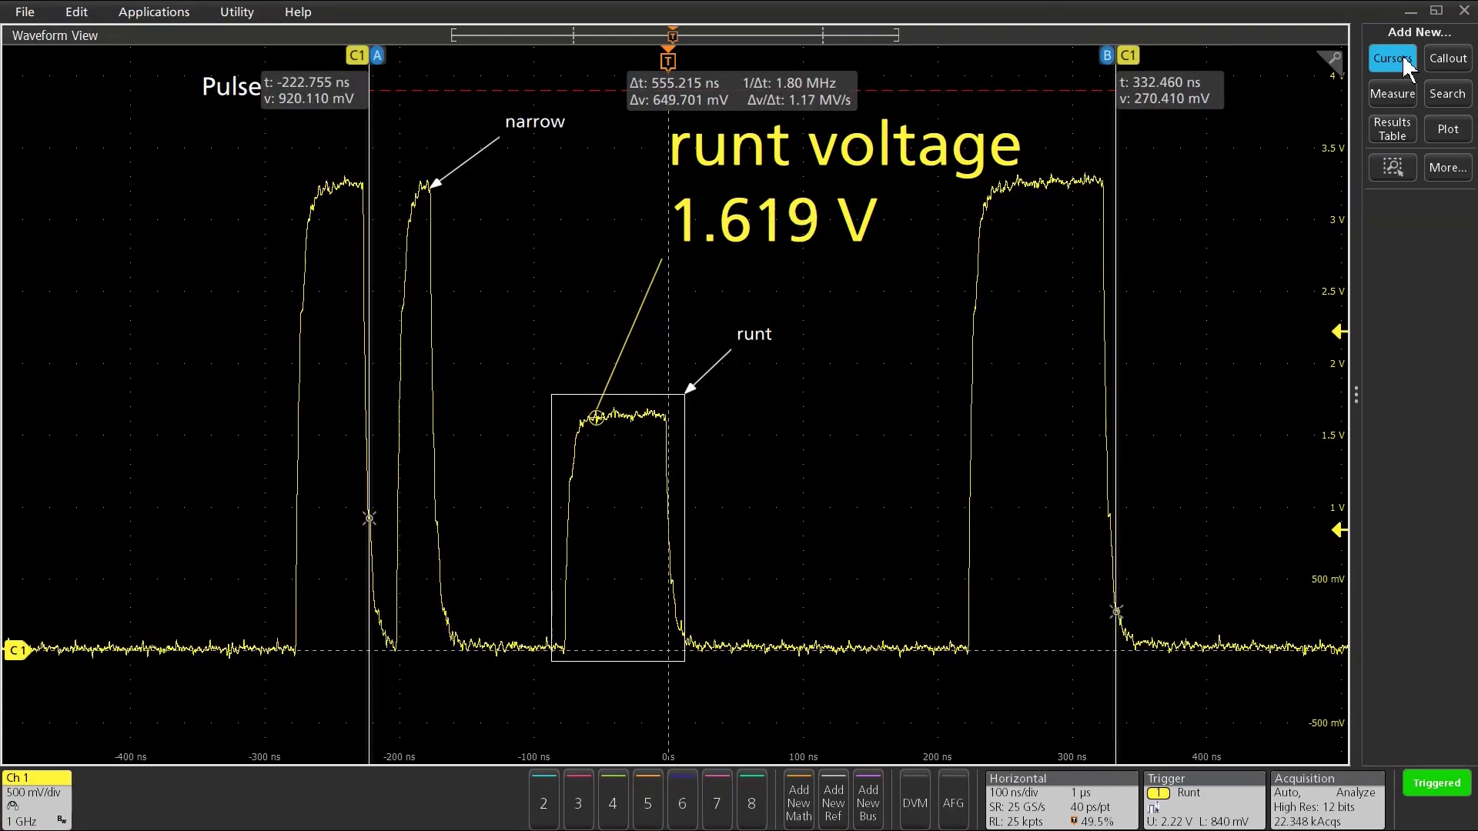